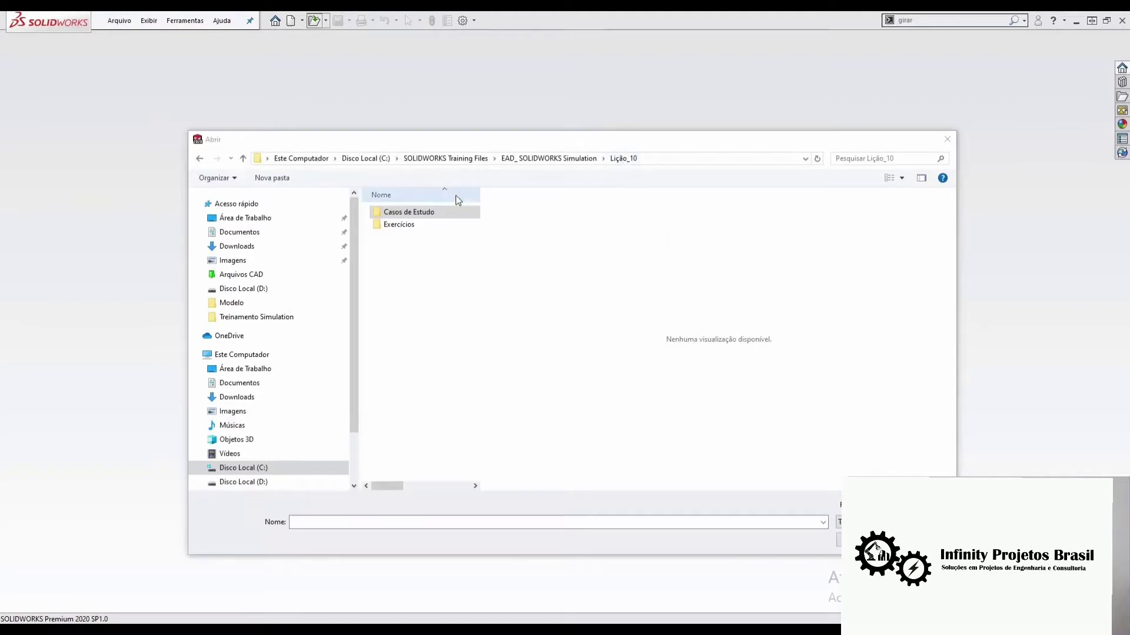
Open particle separator 450 from Casos de Estudo > Particle Separator, filtered by file type
{"action": "double_click", "coordinate": [425, 210]}
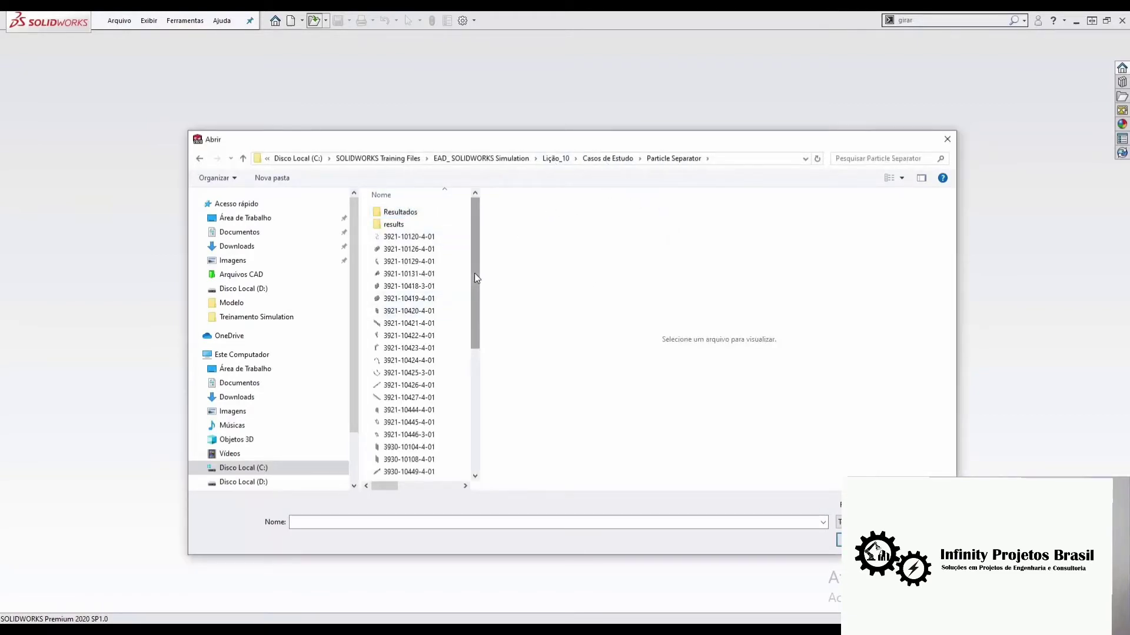
{"action": "left_click_drag", "start_coordinate": [474, 273], "coordinate": [509, 476]}
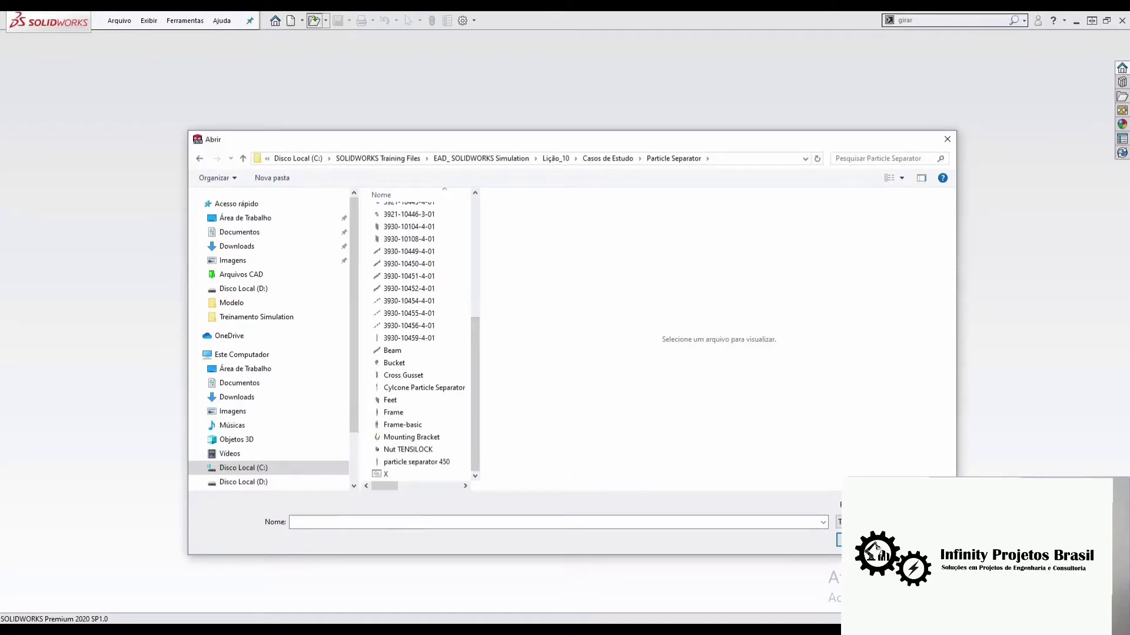
{"action": "left_click", "coordinate": [895, 547]}
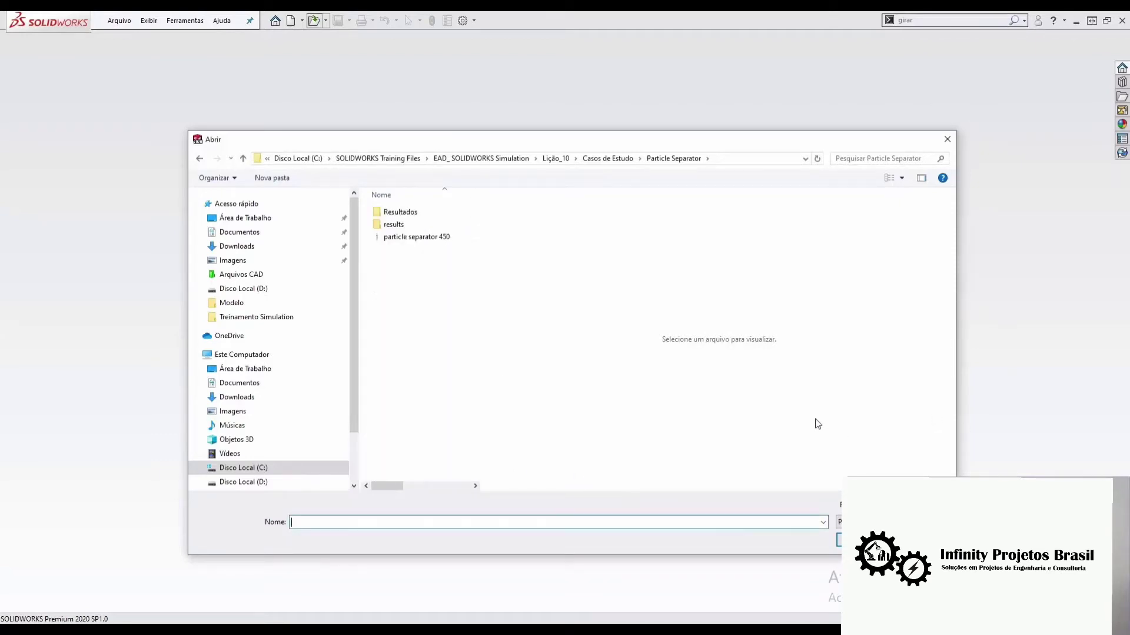
{"action": "double_click", "coordinate": [425, 241]}
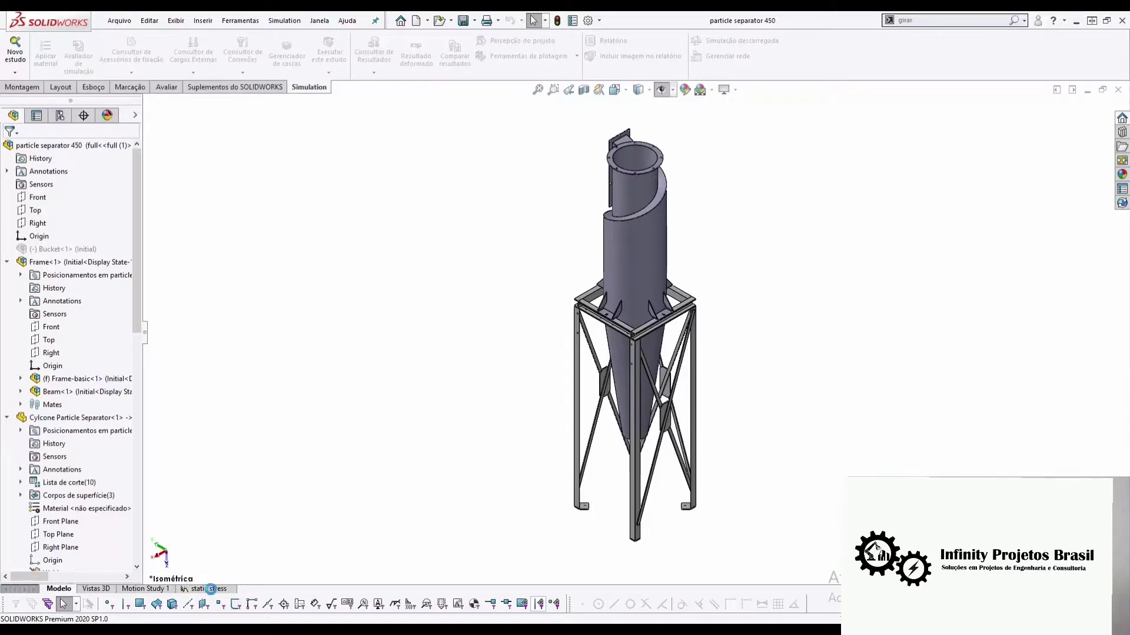
Switch to the static stress study and expand Cylcone Particle Separator-1 under Peças
{"action": "left_click", "coordinate": [213, 590]}
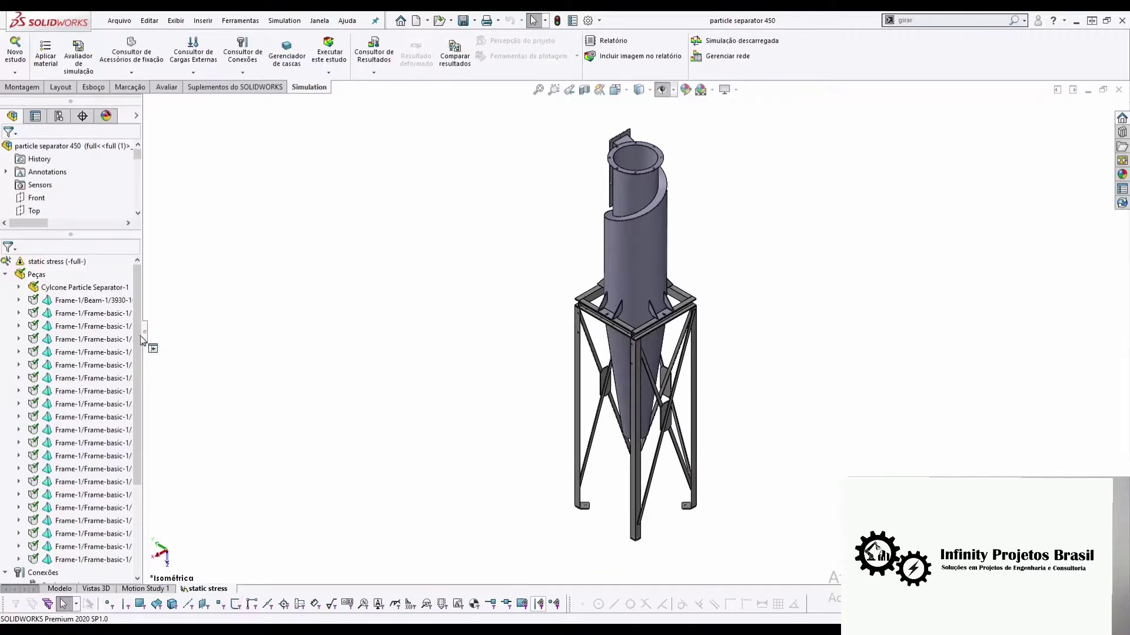
{"action": "scroll", "coordinate": [143, 352], "scroll_direction": "down", "scroll_amount": 1}
{"action": "scroll", "coordinate": [142, 352], "scroll_direction": "up", "scroll_amount": 1}
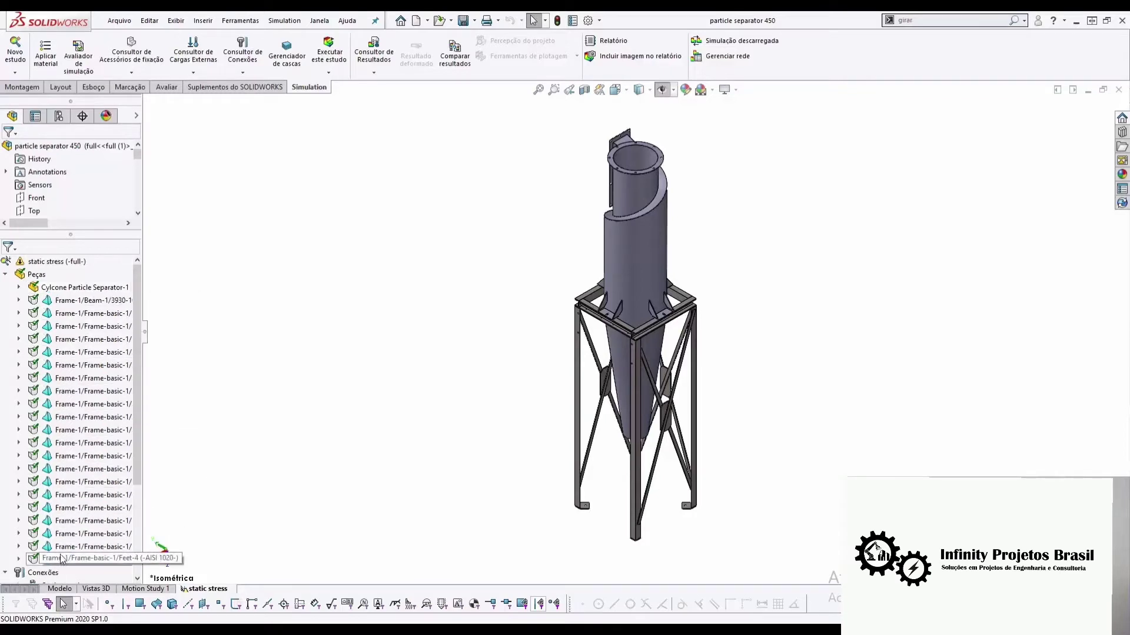
{"action": "left_click", "coordinate": [19, 288]}
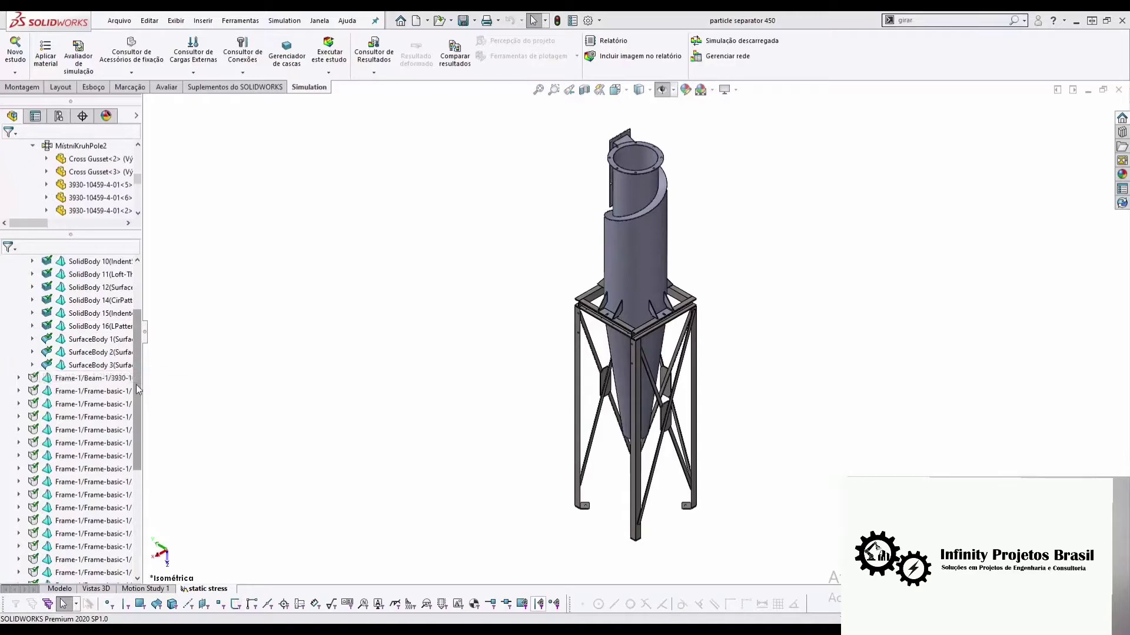
{"action": "scroll", "coordinate": [127, 327], "scroll_direction": "up", "scroll_amount": 3}
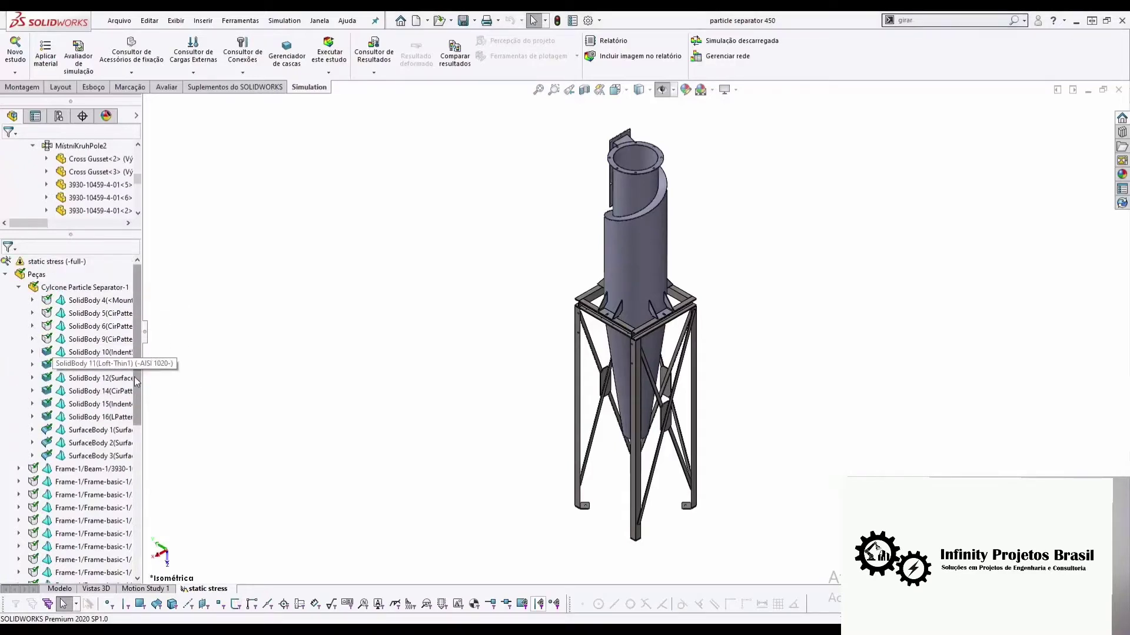
{"action": "scroll", "coordinate": [694, 529], "scroll_direction": "down", "scroll_amount": 2}
{"action": "scroll", "coordinate": [682, 515], "scroll_direction": "down", "scroll_amount": 2}
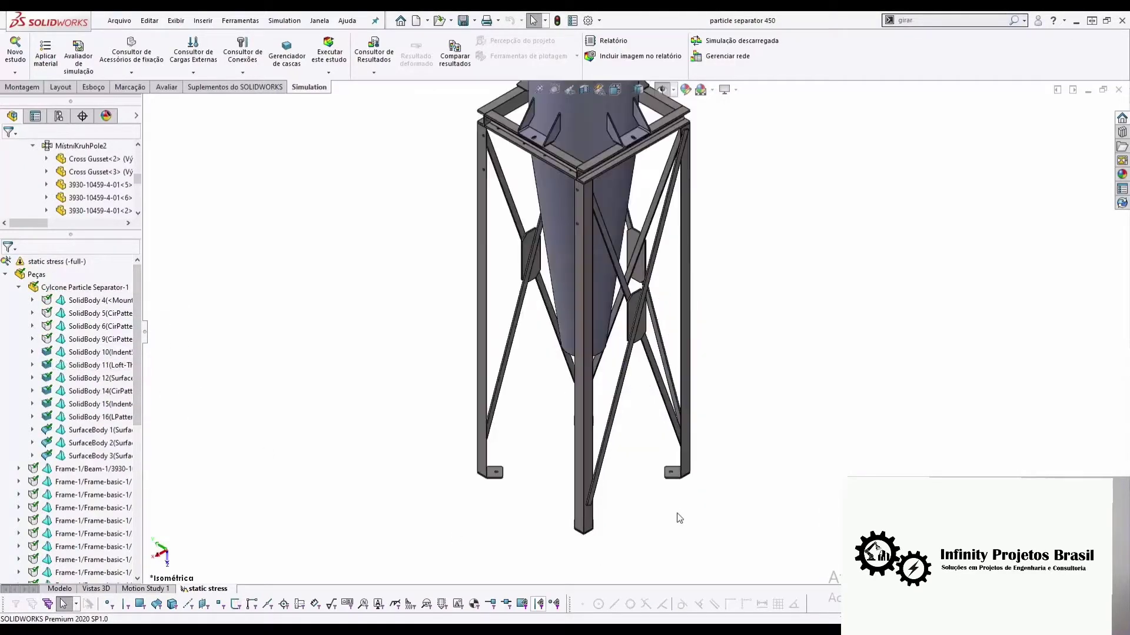
{"action": "scroll", "coordinate": [618, 521], "scroll_direction": "down", "scroll_amount": 2}
{"action": "left_click", "coordinate": [456, 435]}
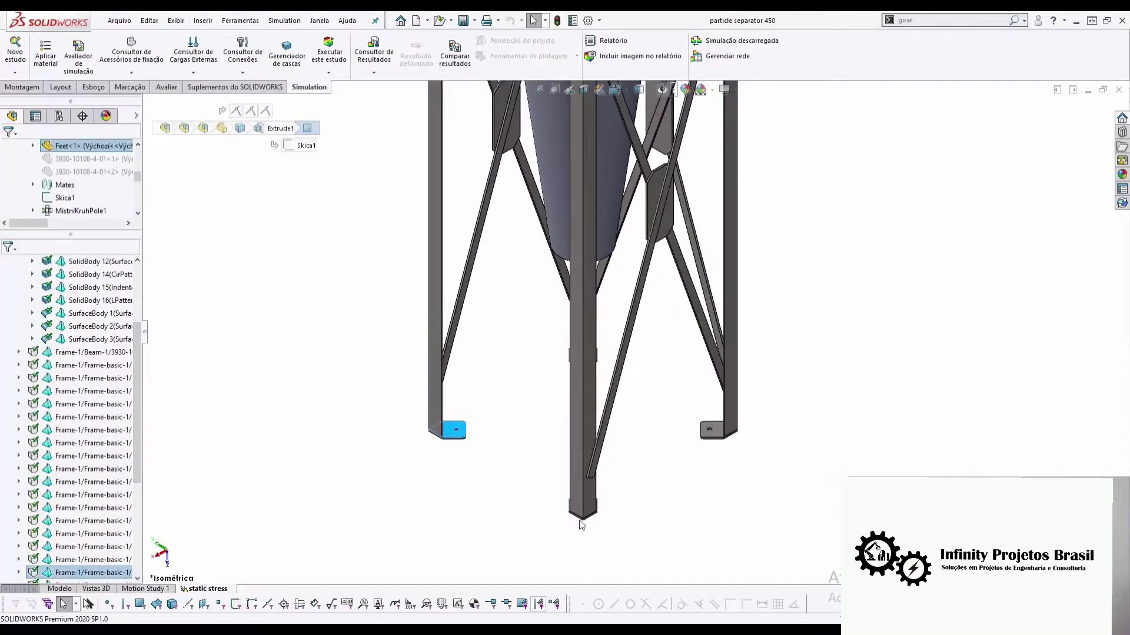
{"action": "left_click", "coordinate": [715, 431]}
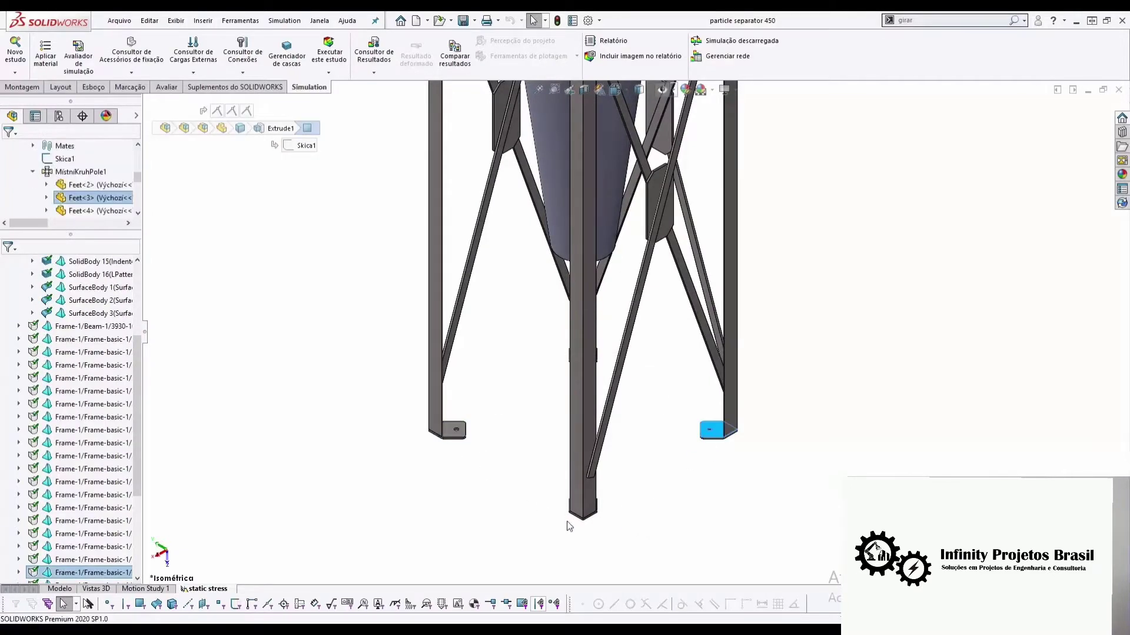
{"action": "middle_click_drag", "start_coordinate": [535, 499], "coordinate": [550, 499]}
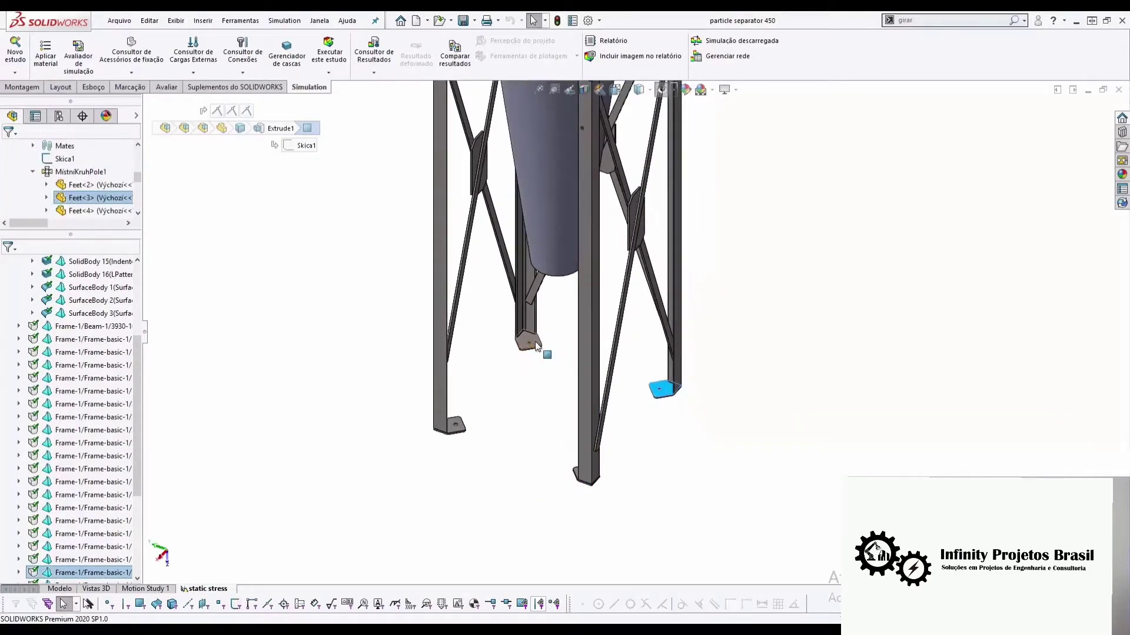
{"action": "left_click", "coordinate": [529, 343]}
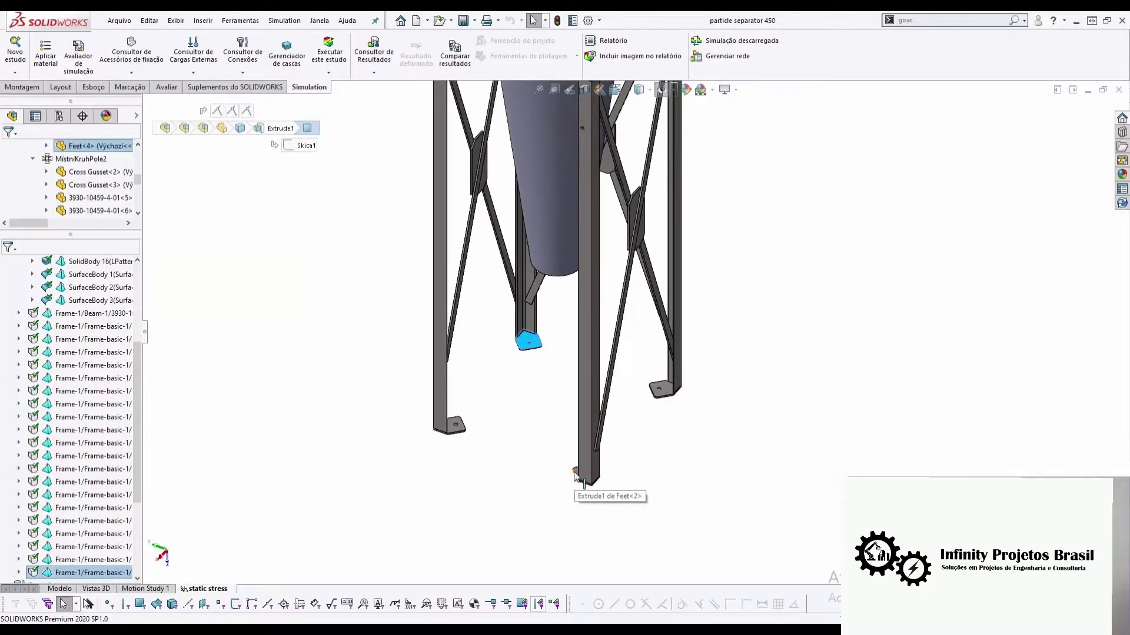
{"action": "scroll", "coordinate": [625, 416], "scroll_direction": "up", "scroll_amount": 3}
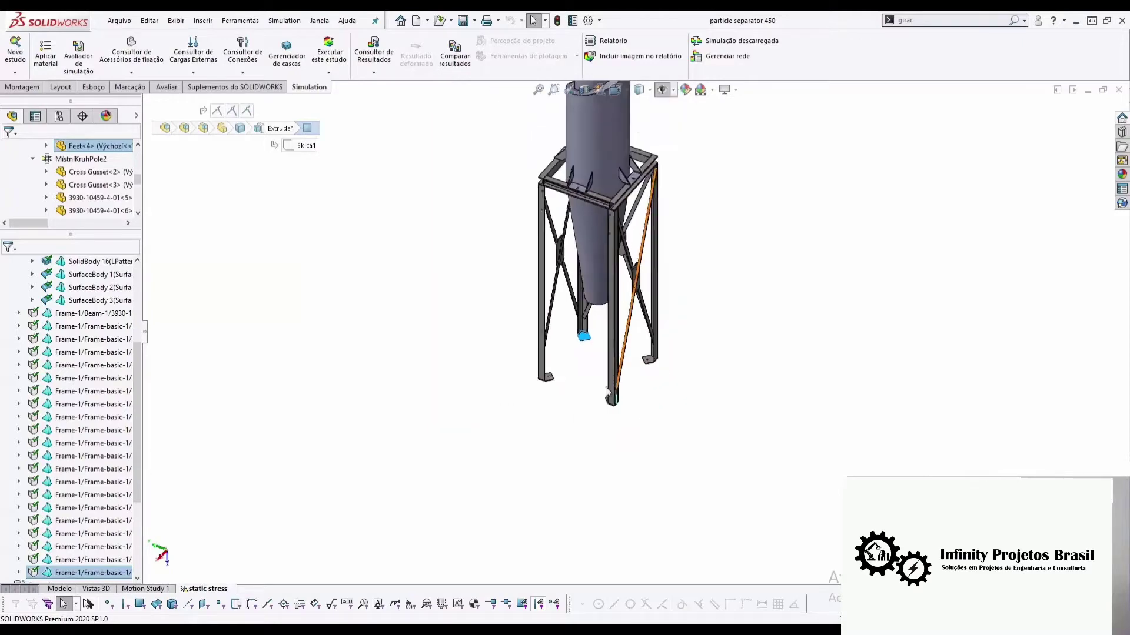
{"action": "scroll", "coordinate": [700, 258], "scroll_direction": "down", "scroll_amount": 3}
{"action": "scroll", "coordinate": [701, 257], "scroll_direction": "down", "scroll_amount": 3}
{"action": "scroll", "coordinate": [702, 260], "scroll_direction": "down", "scroll_amount": 2}
{"action": "scroll", "coordinate": [682, 310], "scroll_direction": "down", "scroll_amount": 3}
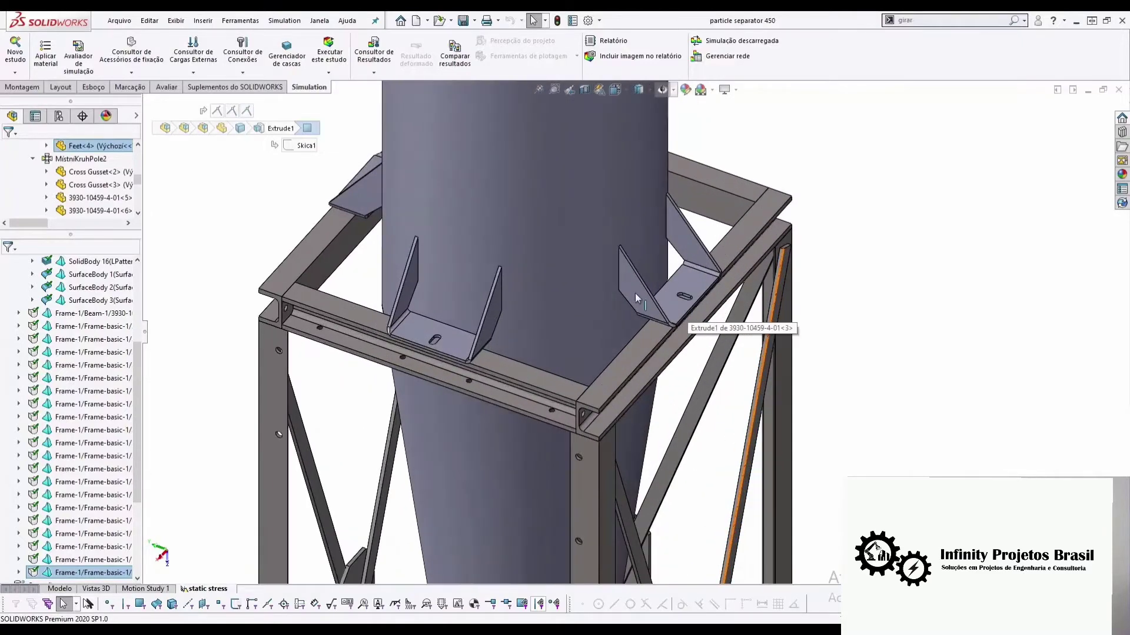
{"action": "left_click", "coordinate": [680, 310]}
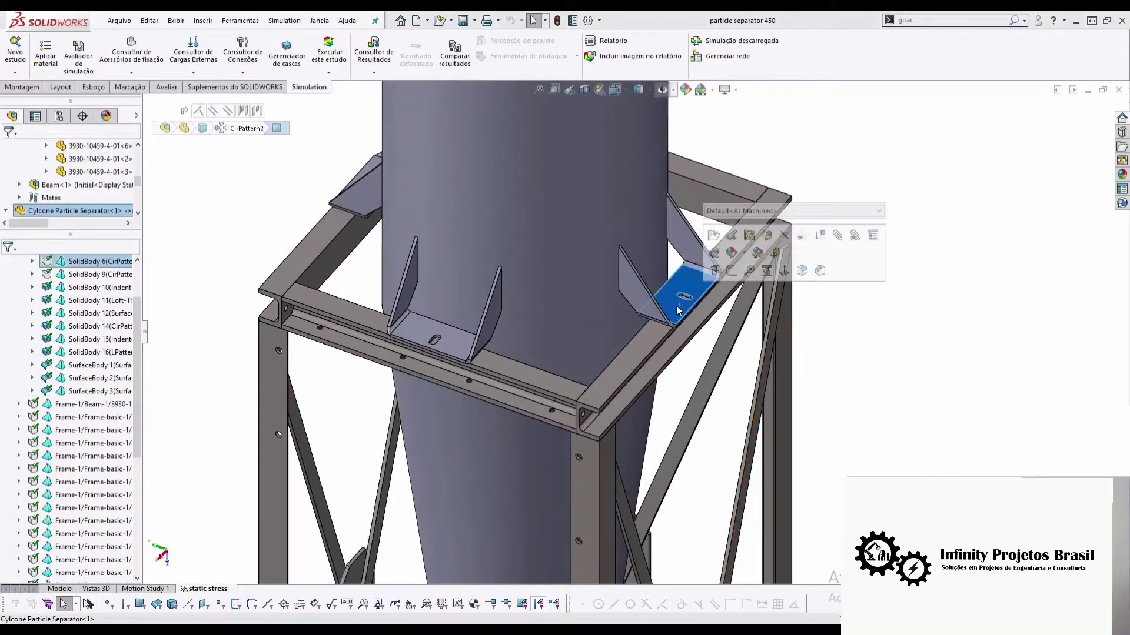
{"action": "left_click", "coordinate": [458, 340]}
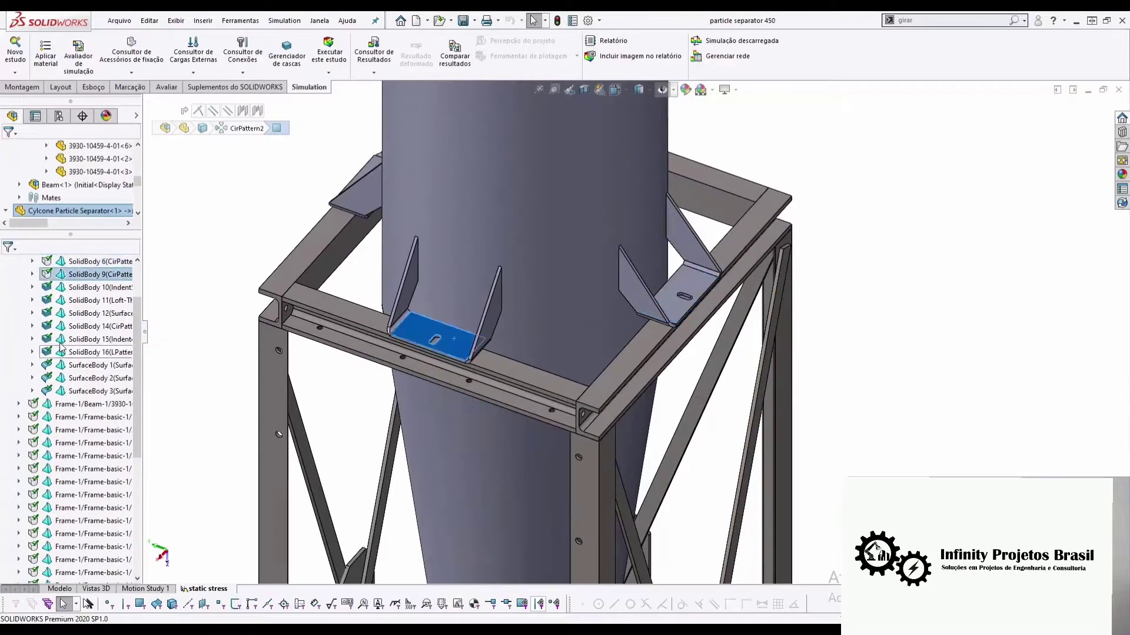
{"action": "scroll", "coordinate": [65, 347], "scroll_direction": "up", "scroll_amount": 2}
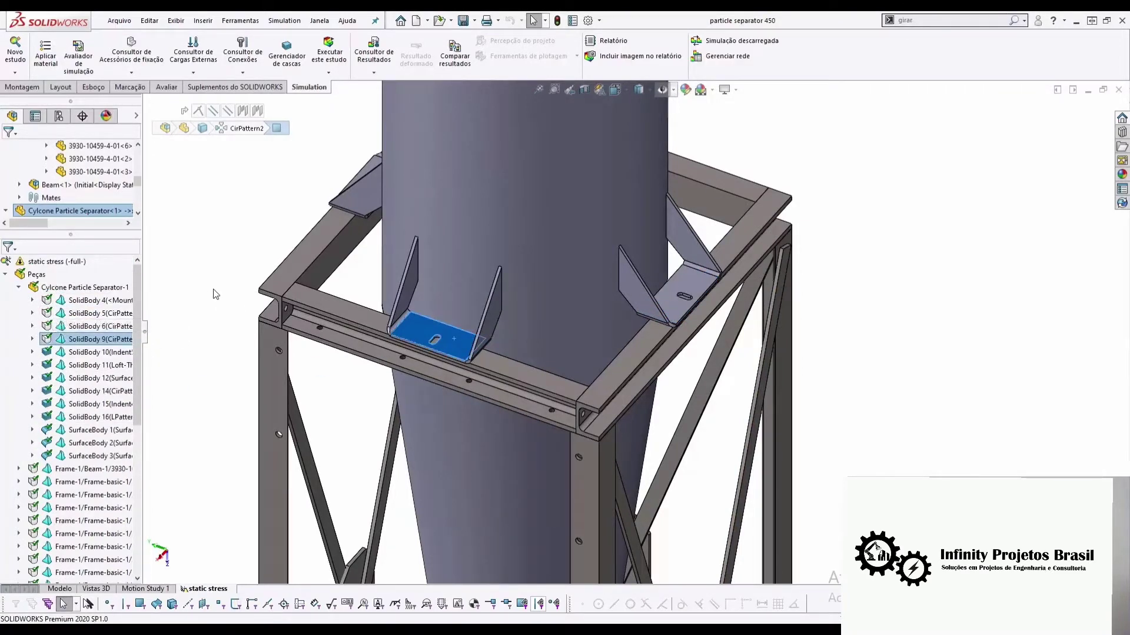
{"action": "scroll", "coordinate": [747, 353], "scroll_direction": "up", "scroll_amount": 3}
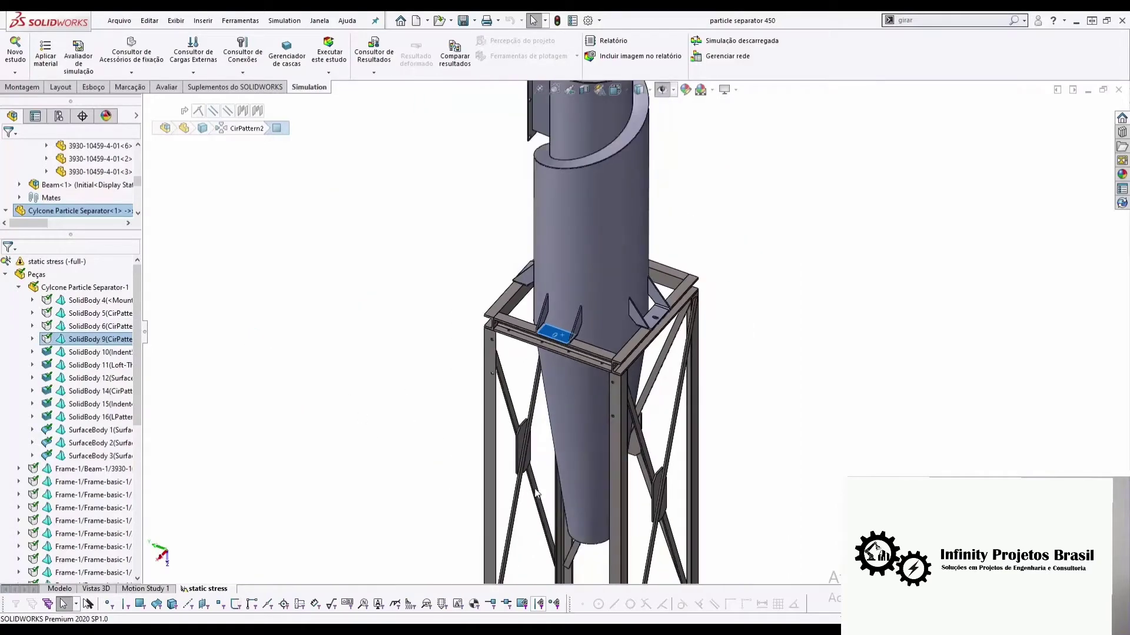
{"action": "scroll", "coordinate": [784, 453], "scroll_direction": "down", "scroll_amount": 5}
{"action": "left_click", "coordinate": [791, 453]}
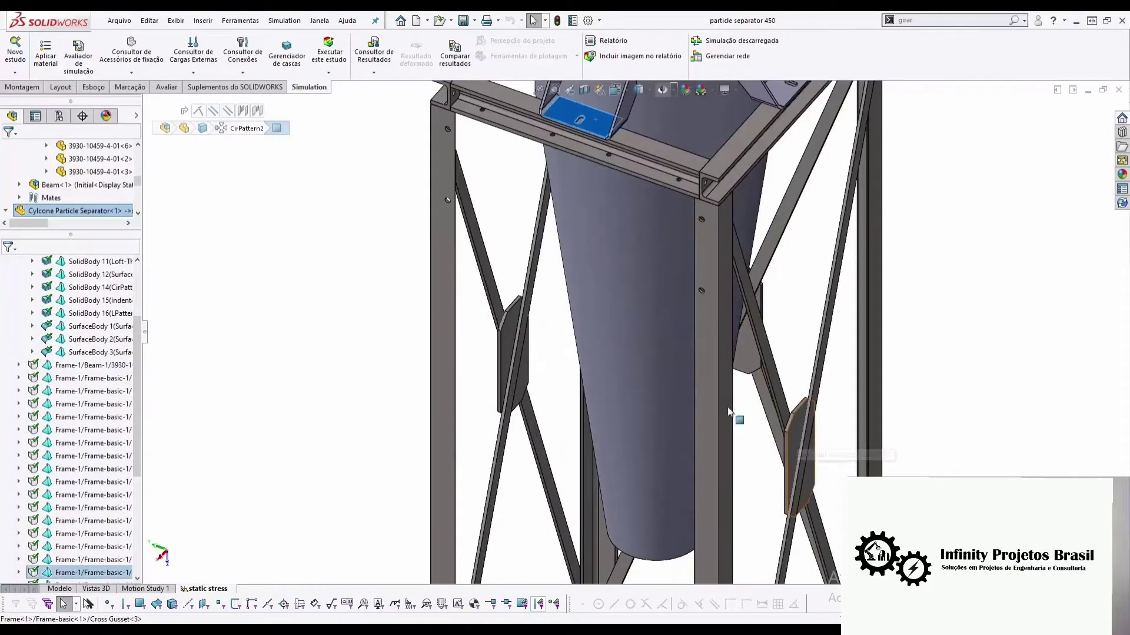
{"action": "left_click", "coordinate": [510, 336], "text": "ctrl"}
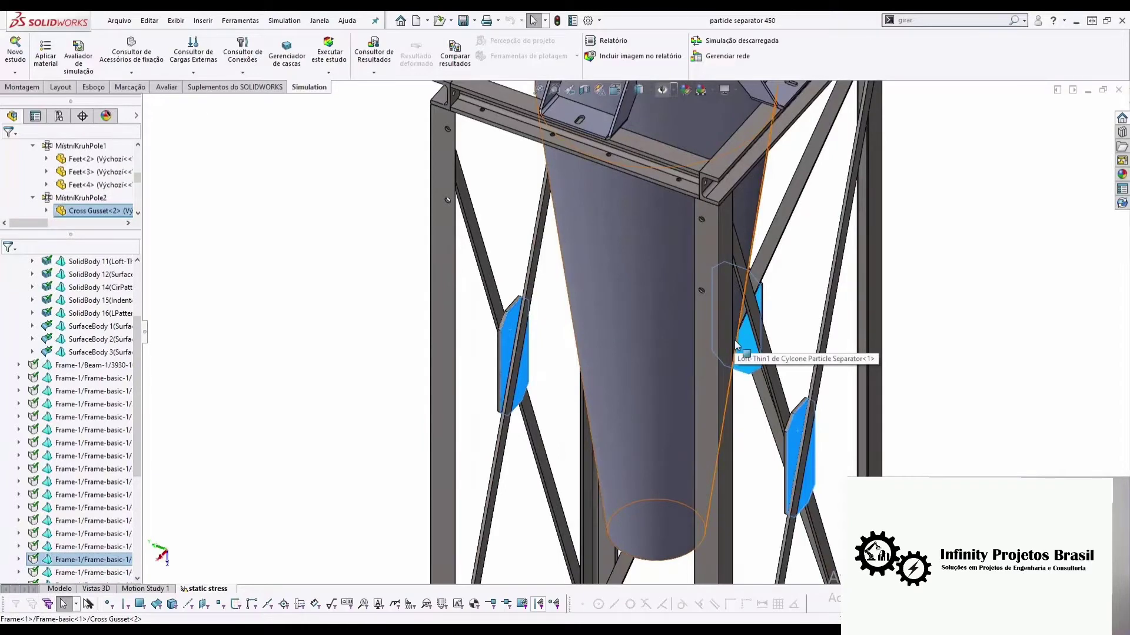
{"action": "left_click", "coordinate": [738, 351], "text": "ctrl"}
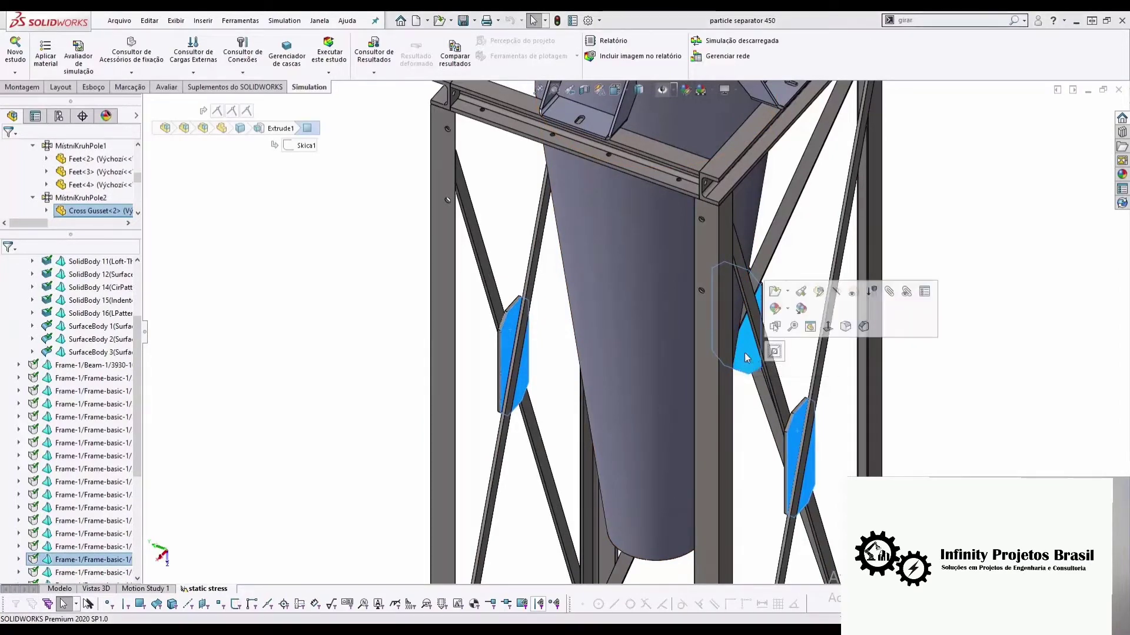
{"action": "mouse_move", "coordinate": [140, 435]}
{"action": "left_mouse_down"}
{"action": "mouse_move", "coordinate": [142, 502]}
{"action": "mouse_move", "coordinate": [142, 480]}
{"action": "left_mouse_up"}
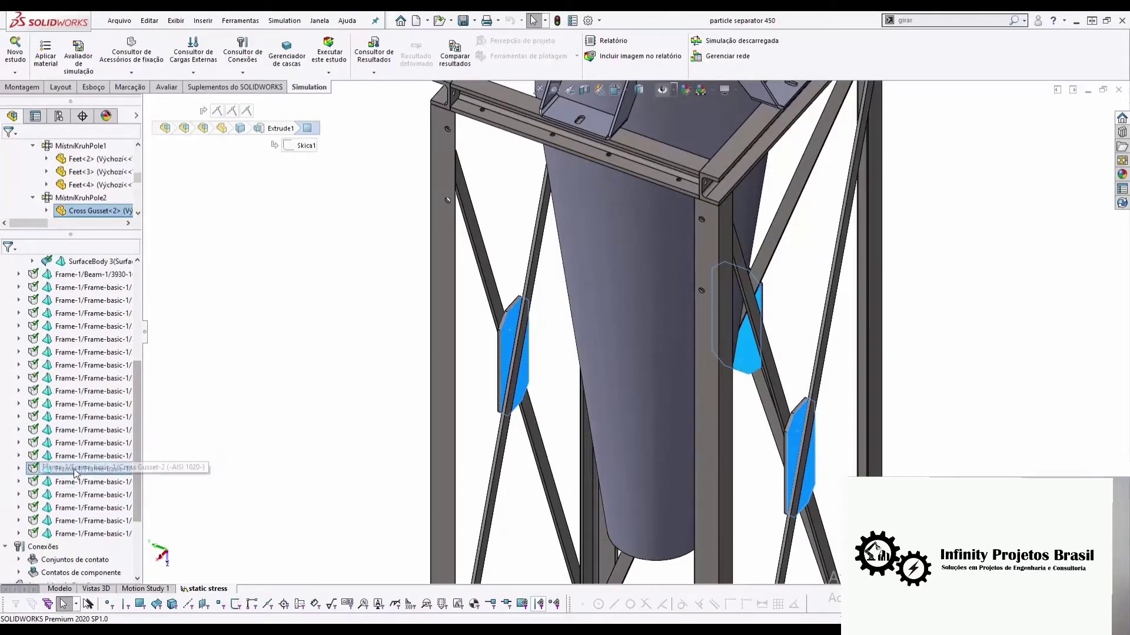
In the Shell Manager, select the three cross-gusset faces as shells
{"action": "right_click", "coordinate": [76, 471]}
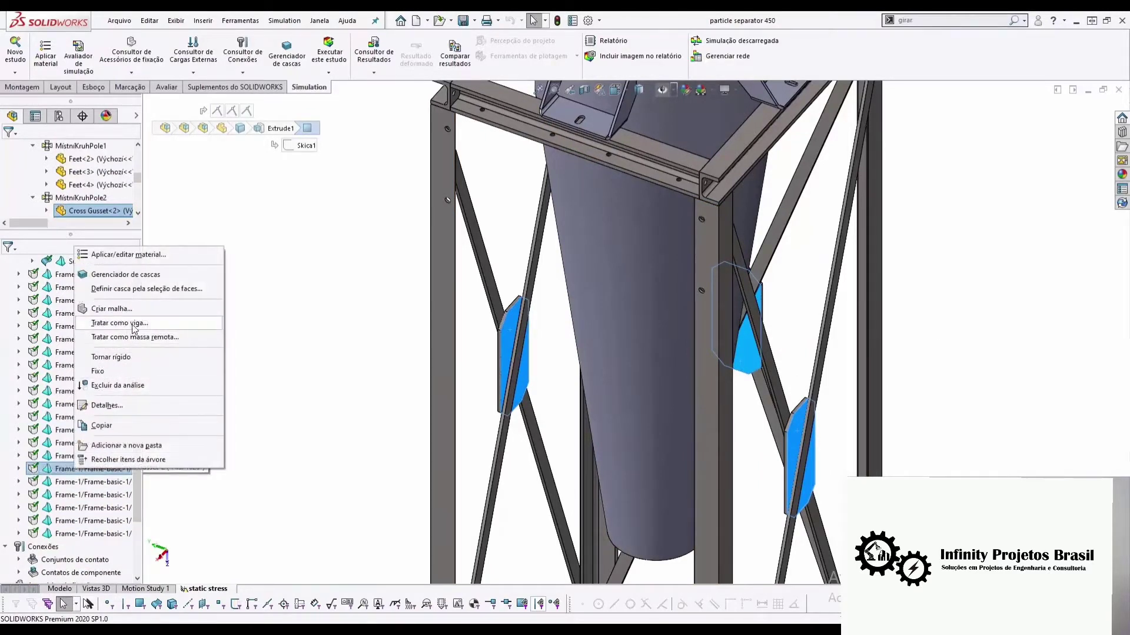
{"action": "left_click", "coordinate": [141, 275]}
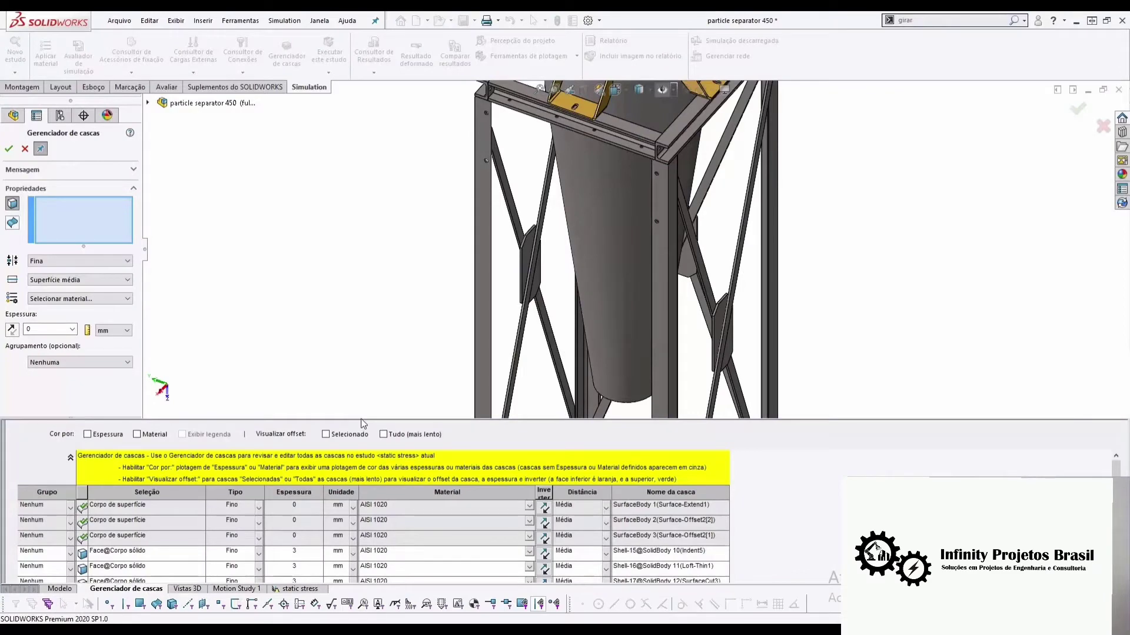
{"action": "left_click_drag", "start_coordinate": [361, 418], "coordinate": [353, 574]}
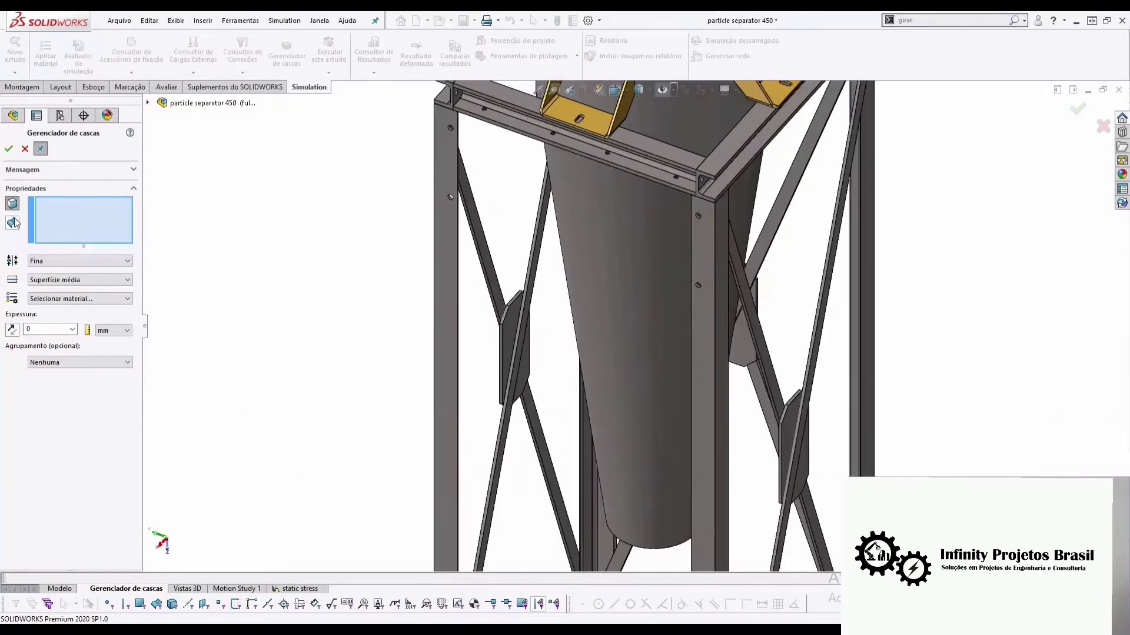
{"action": "left_click", "coordinate": [513, 337]}
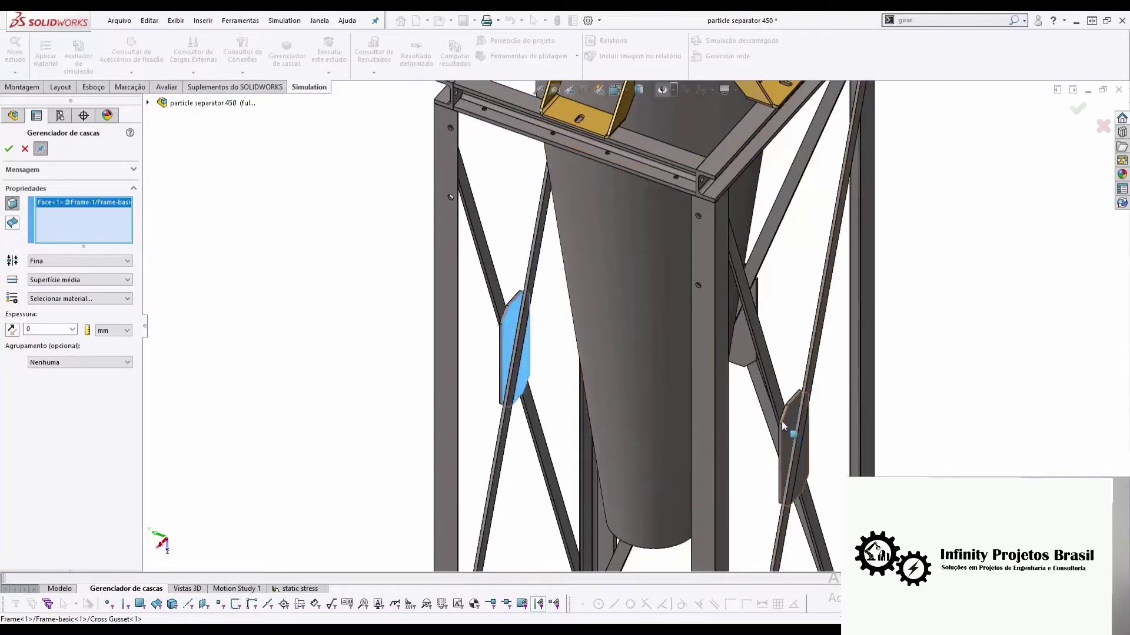
{"action": "left_click", "coordinate": [790, 400]}
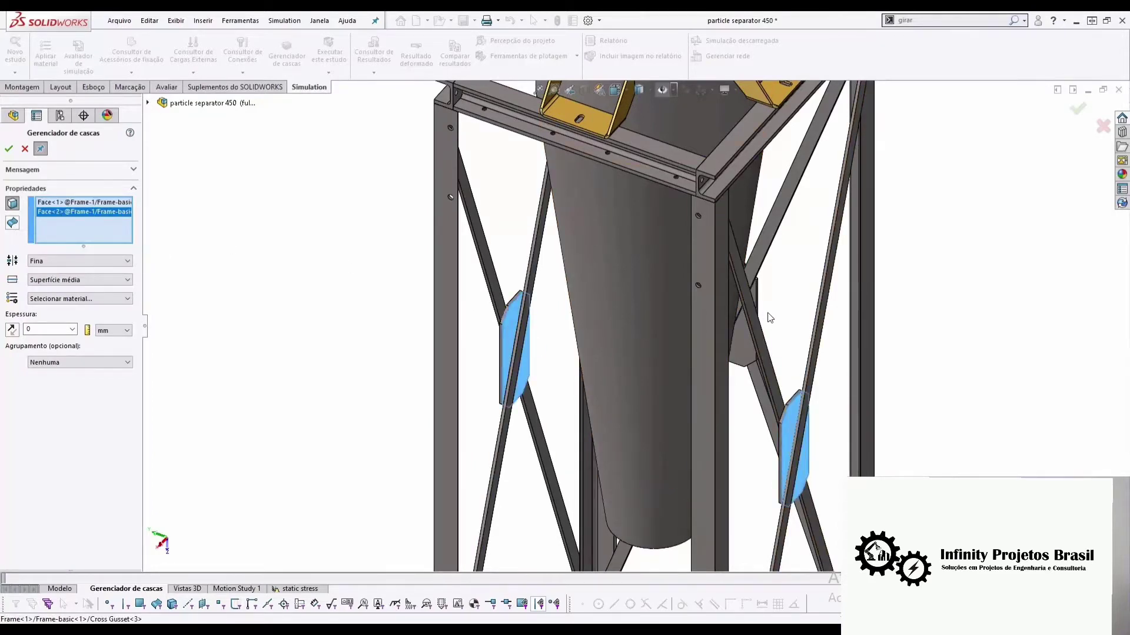
{"action": "left_click", "coordinate": [513, 365]}
{"action": "middle_click_drag", "start_coordinate": [432, 388], "coordinate": [520, 381]}
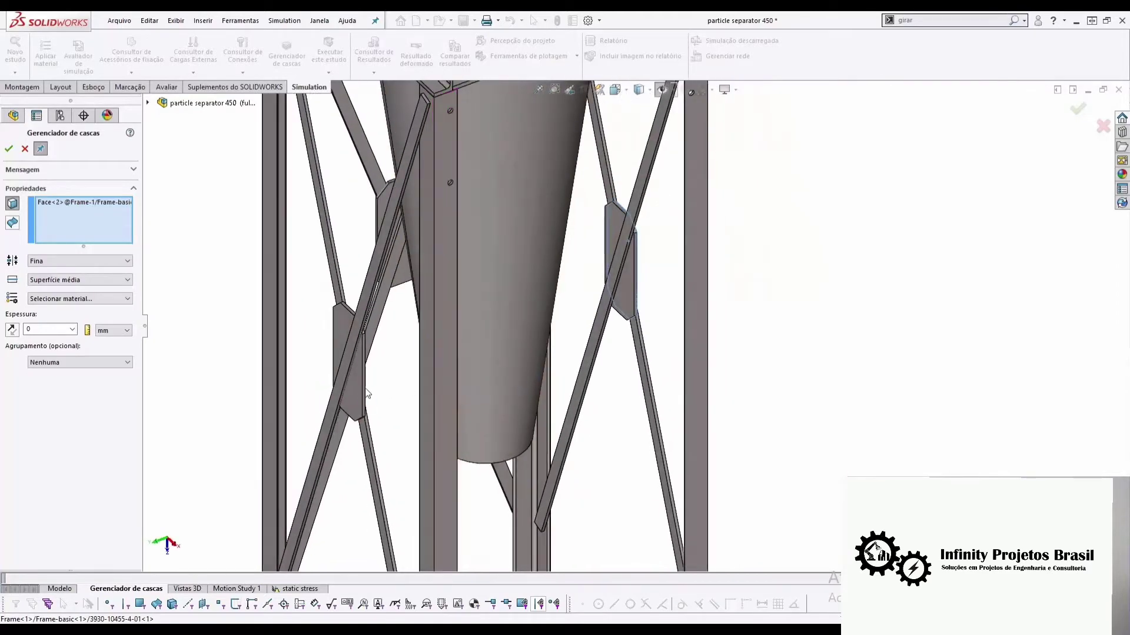
{"action": "left_click", "coordinate": [353, 365]}
{"action": "middle_click_drag", "start_coordinate": [353, 365], "coordinate": [559, 380]}
{"action": "scroll", "coordinate": [559, 381], "scroll_direction": "up", "scroll_amount": 5}
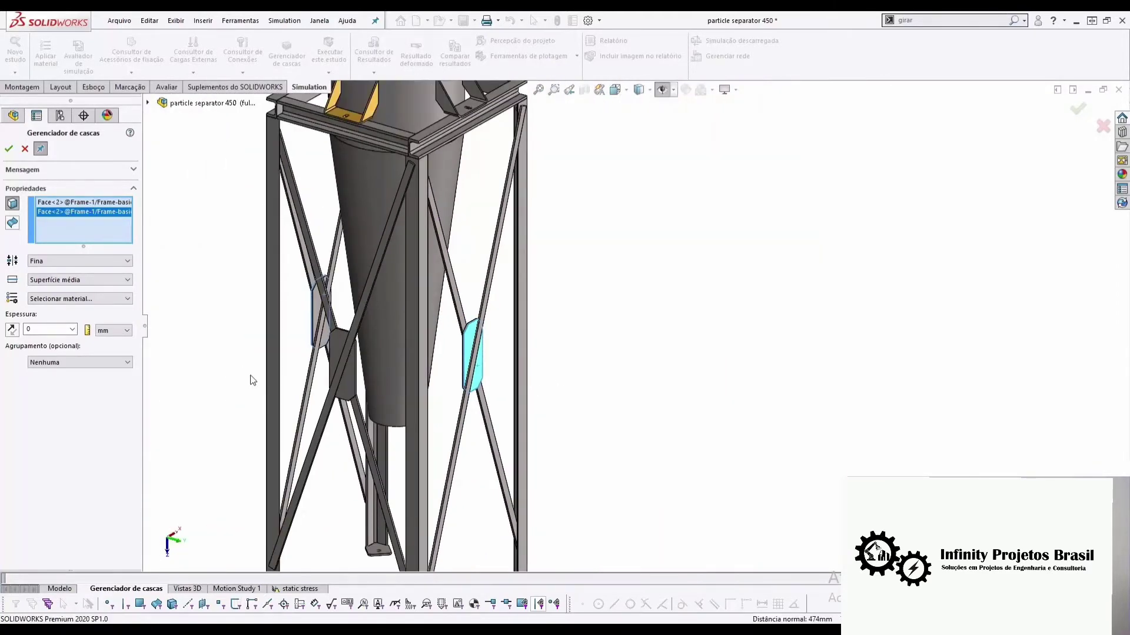
{"action": "left_click", "coordinate": [345, 379]}
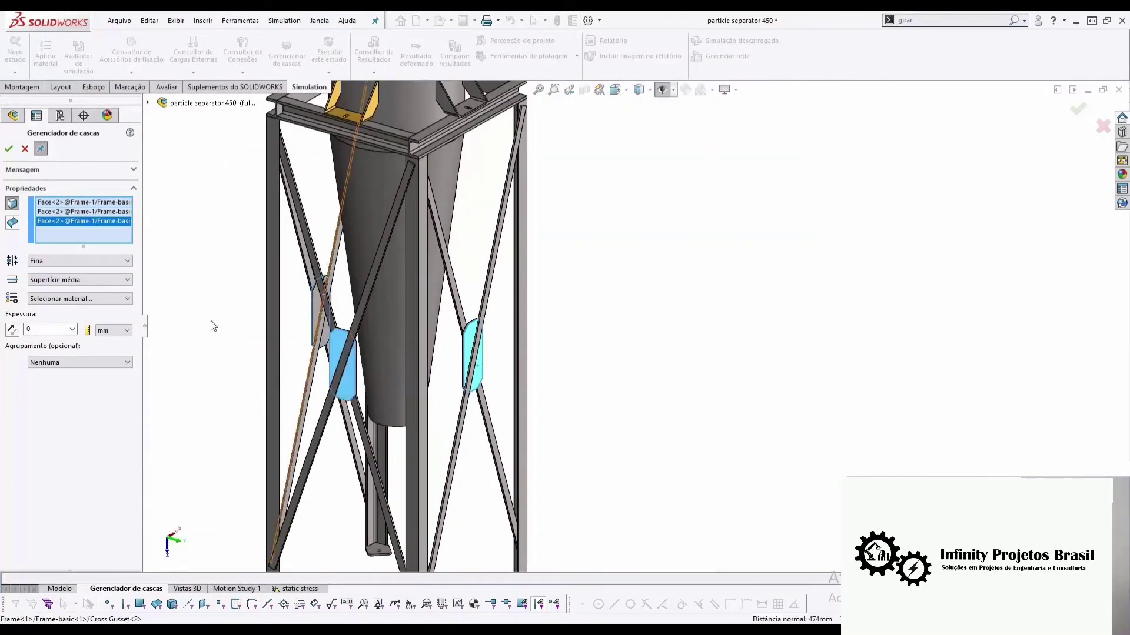
Give the gusset shells Superfície inferior offset and 5 mm thickness, and accept
{"action": "left_click", "coordinate": [96, 286]}
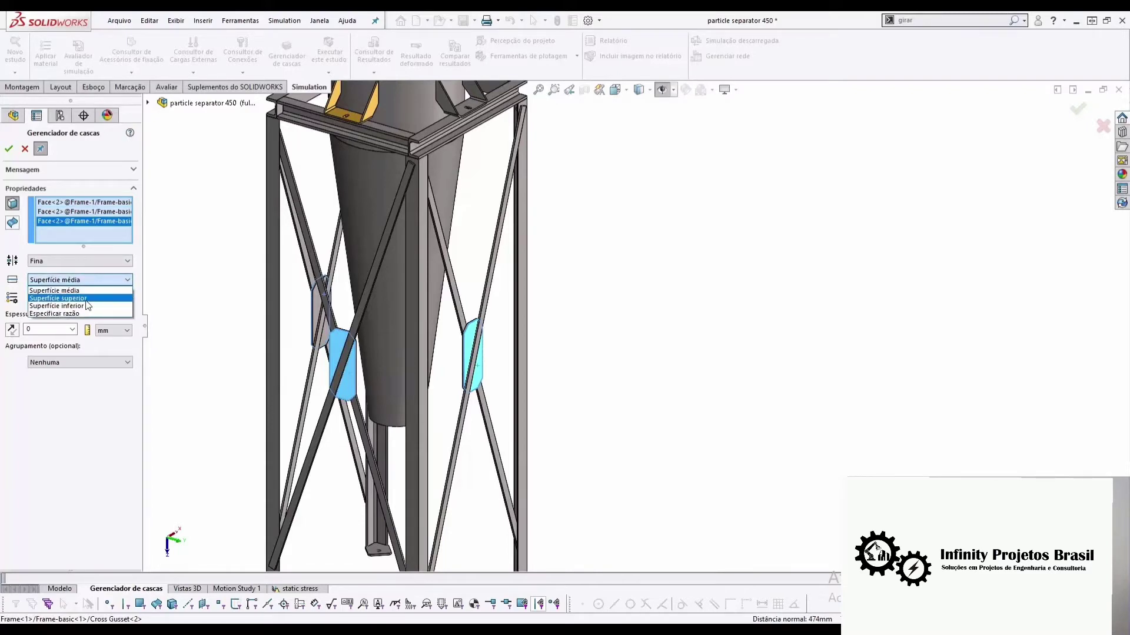
{"action": "left_click", "coordinate": [87, 298]}
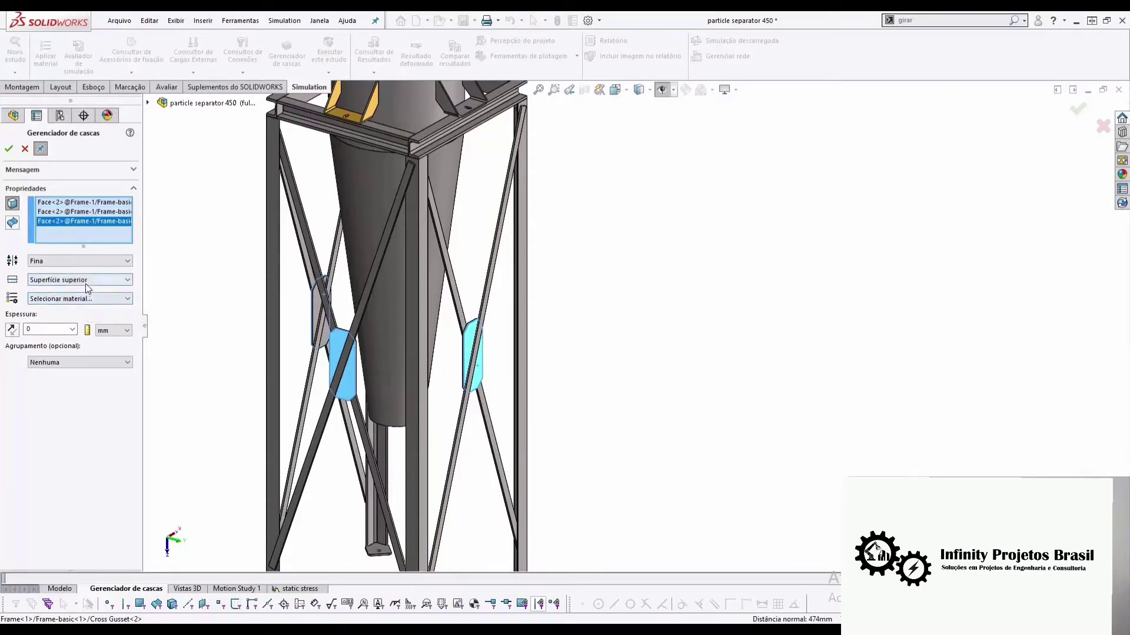
{"action": "left_click", "coordinate": [88, 280]}
{"action": "left_click", "coordinate": [76, 306]}
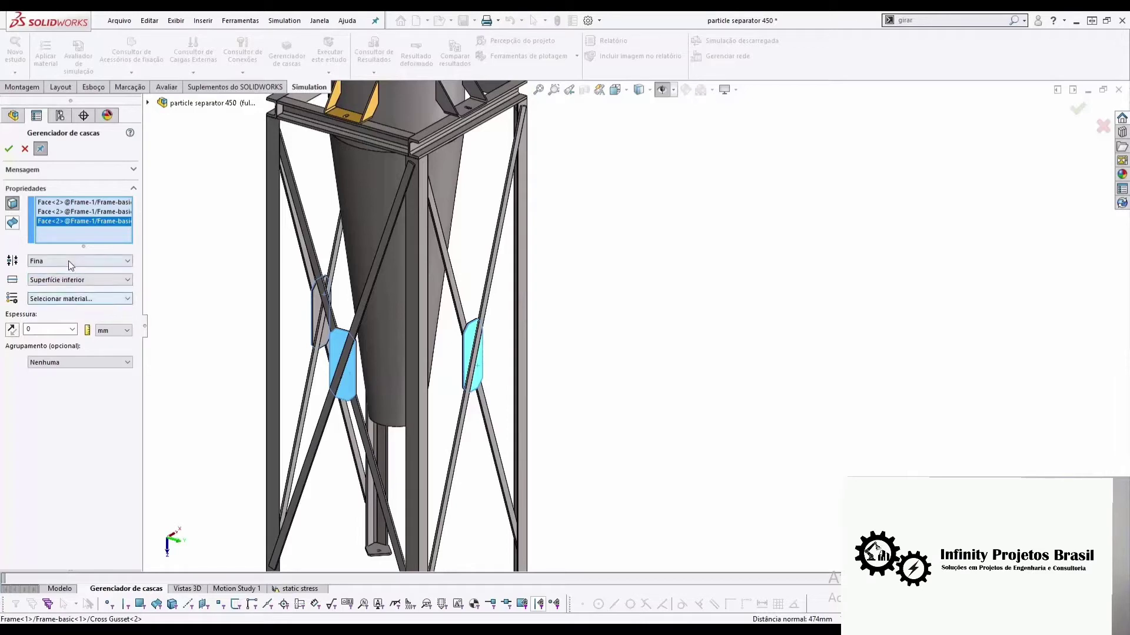
{"action": "left_click", "coordinate": [49, 331]}
{"action": "type", "text": "5"}
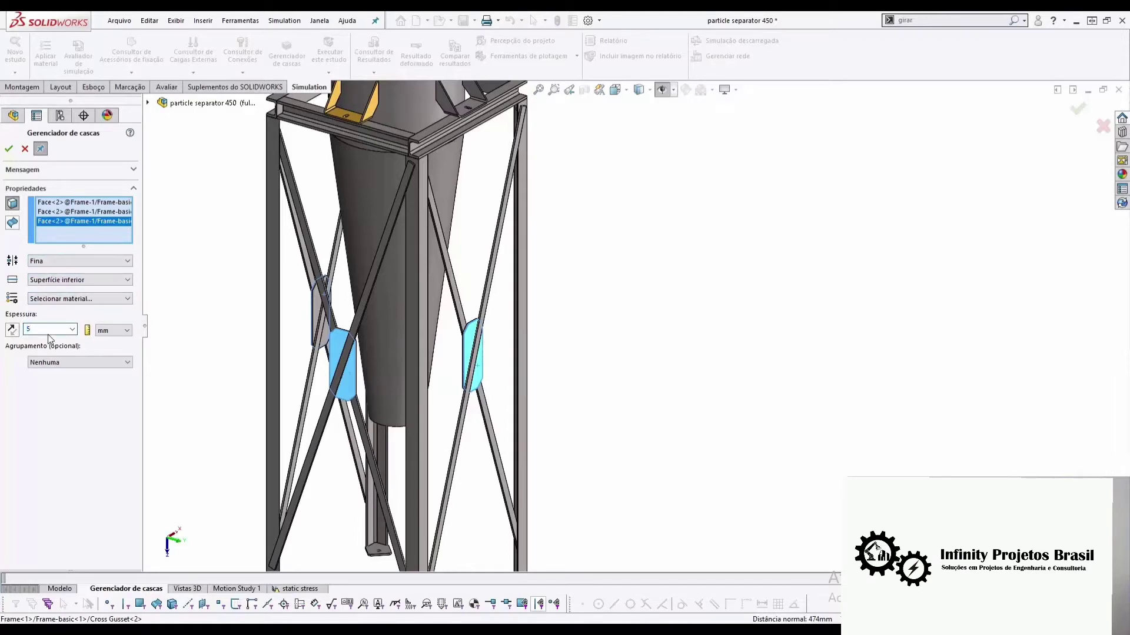
{"action": "key", "text": "Tab"}
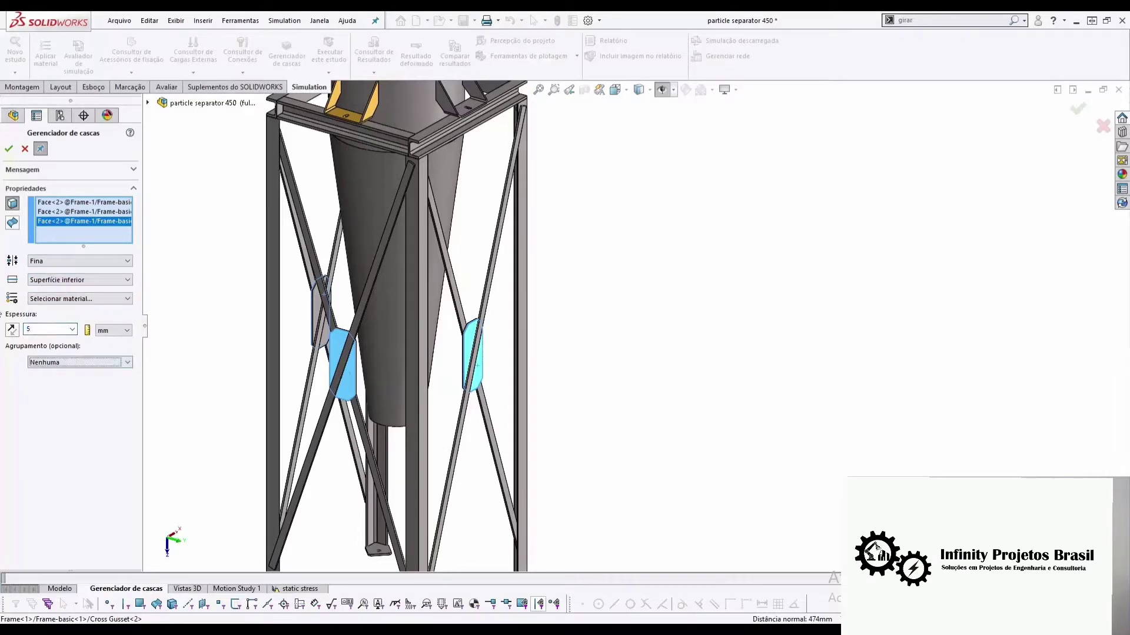
{"action": "left_click", "coordinate": [9, 149]}
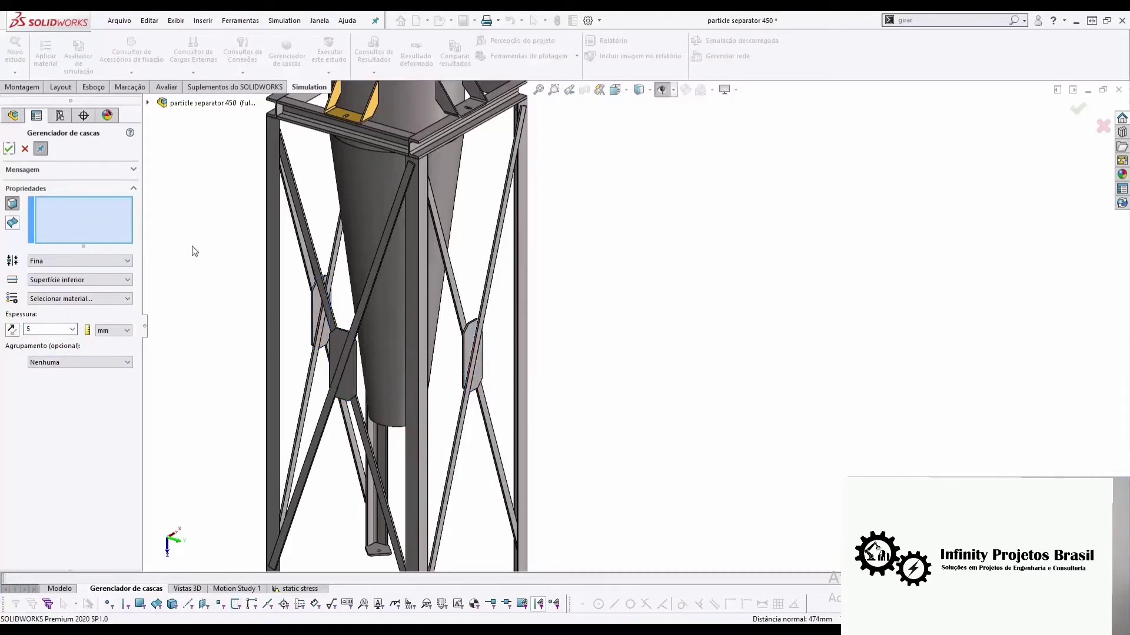
Return to the static stress study and check a cross gusset's new Casca shell entry
{"action": "left_click", "coordinate": [9, 148]}
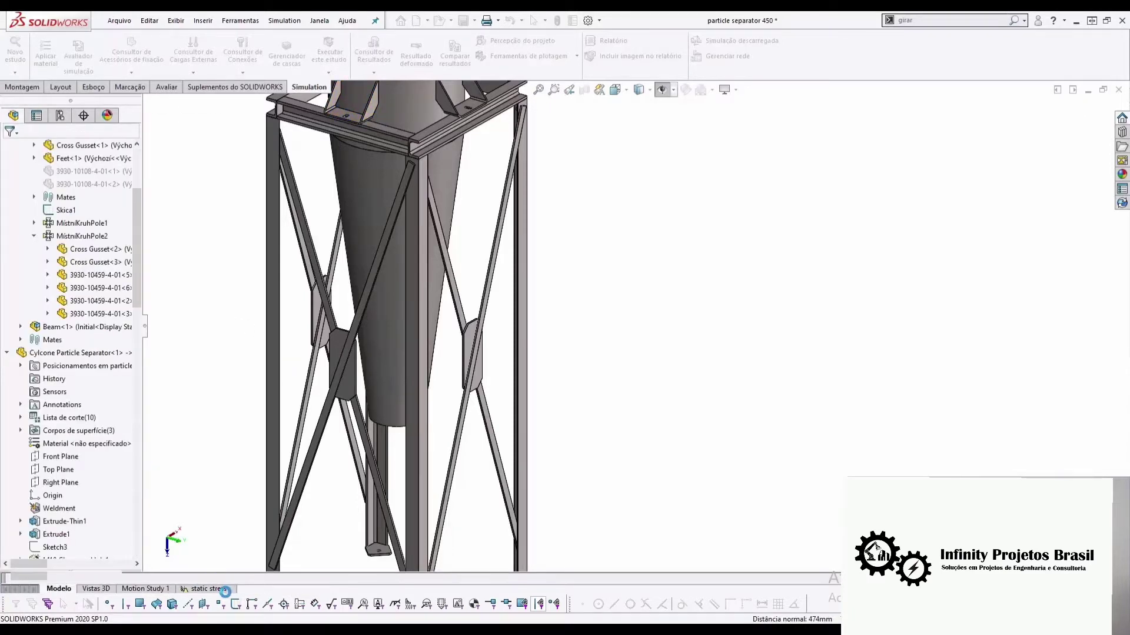
{"action": "left_click", "coordinate": [219, 588]}
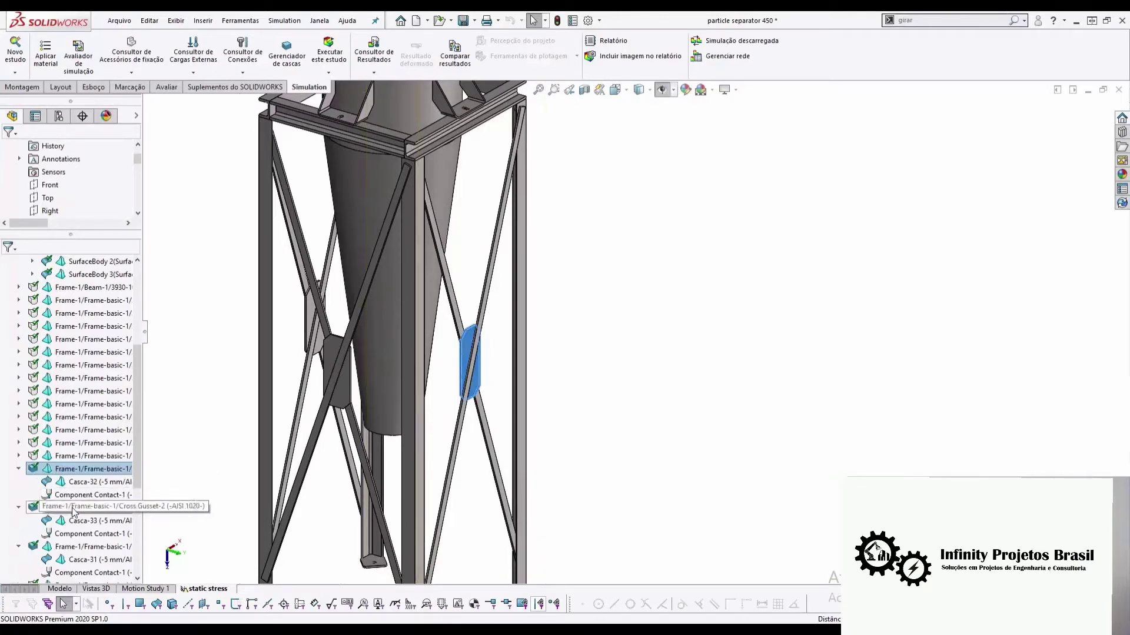
{"action": "left_click", "coordinate": [74, 547]}
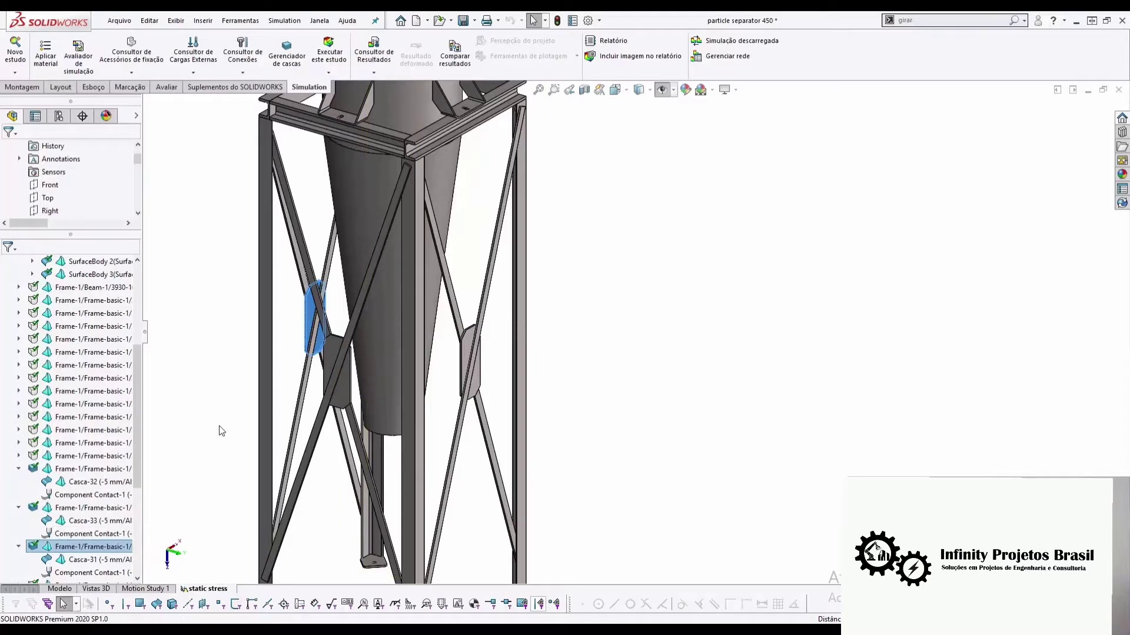
Select the cyclone's SurfaceBody 1 and view the cyclone inlet
{"action": "left_click_drag", "start_coordinate": [140, 427], "coordinate": [140, 451]}
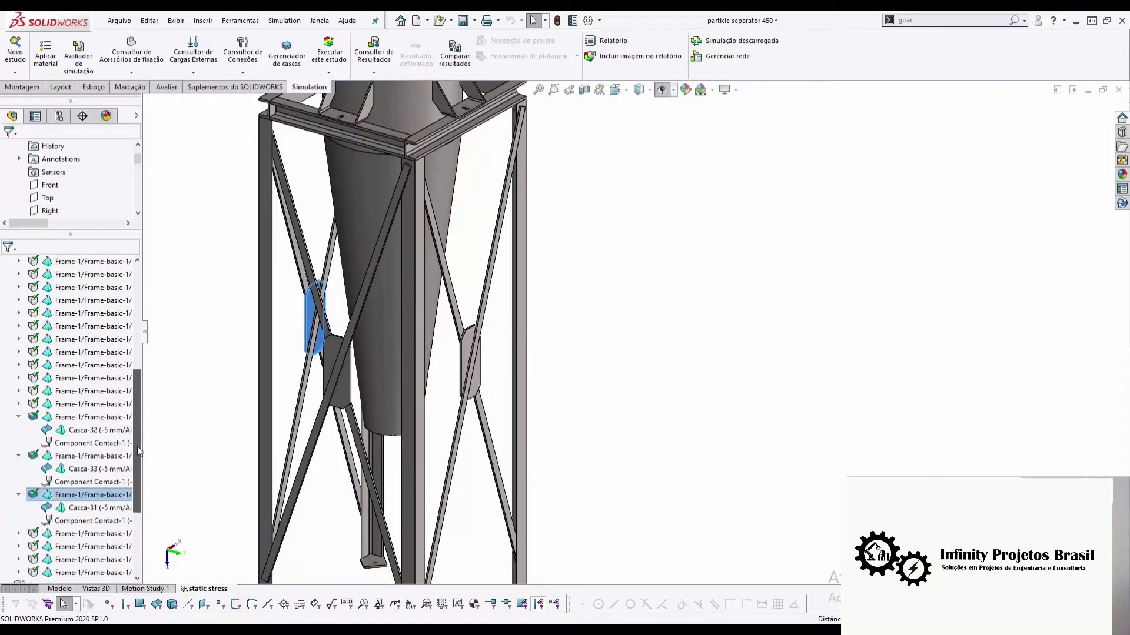
{"action": "scroll", "coordinate": [88, 412], "scroll_direction": "up", "scroll_amount": 10}
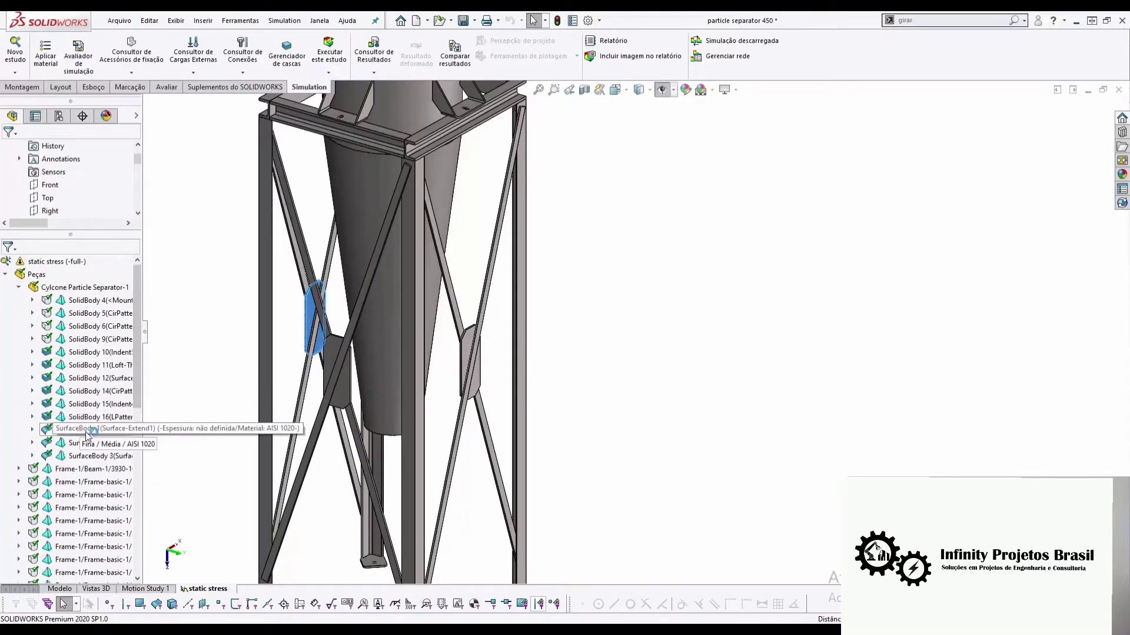
{"action": "left_click", "coordinate": [88, 430]}
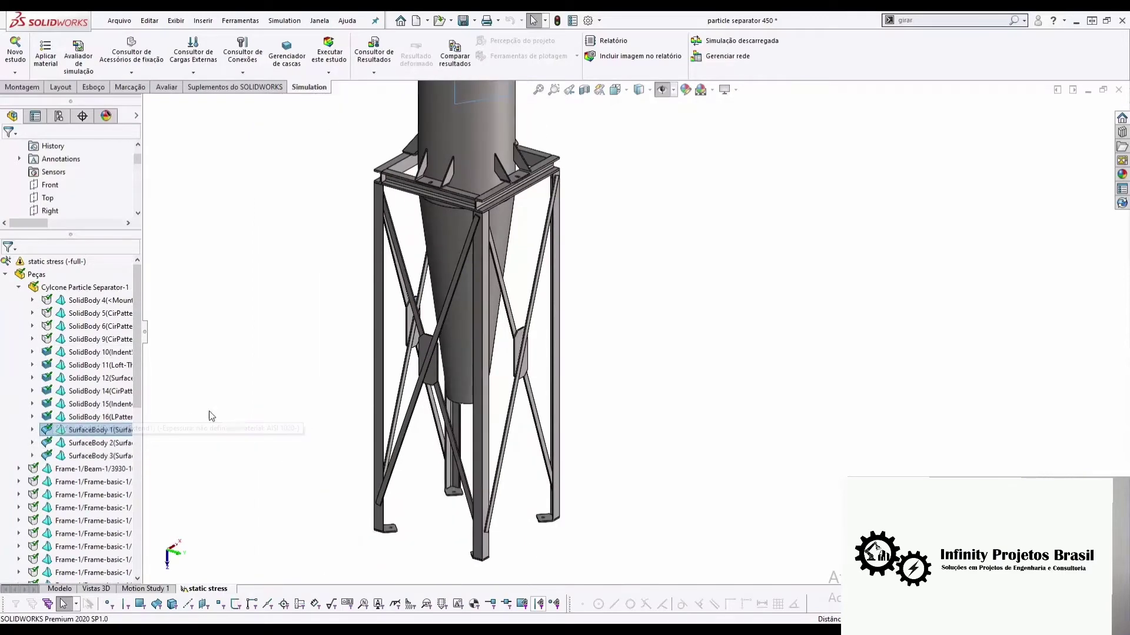
{"action": "left_click_drag", "start_coordinate": [363, 389], "coordinate": [308, 385]}
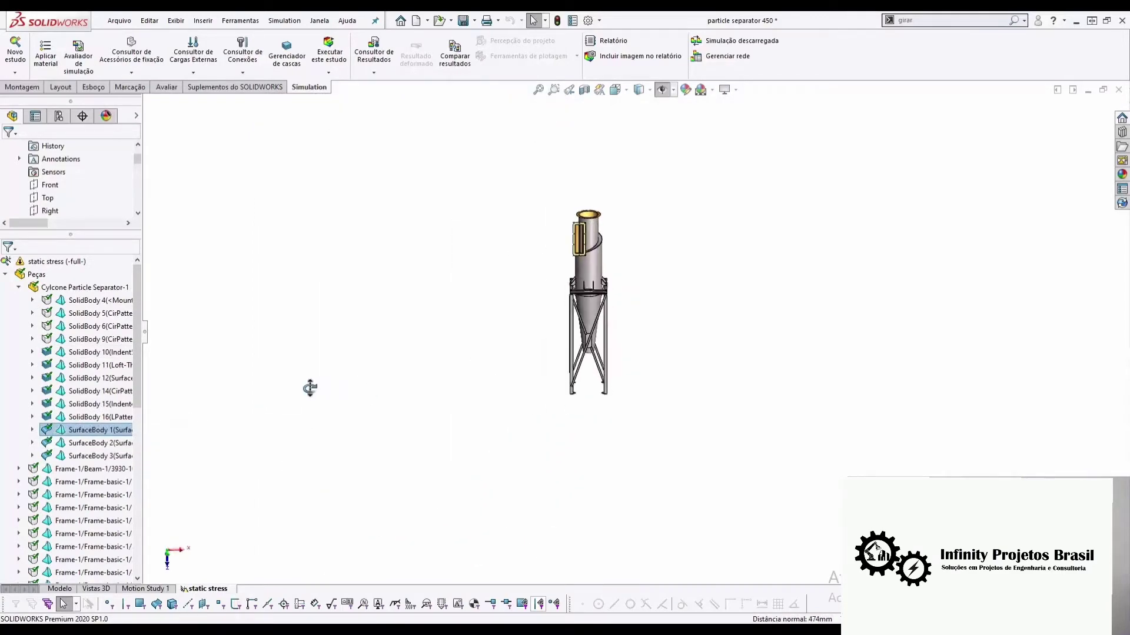
{"action": "scroll", "coordinate": [592, 253], "scroll_direction": "down", "scroll_amount": 3}
{"action": "scroll", "coordinate": [591, 253], "scroll_direction": "down", "scroll_amount": 3}
Exclude SurfaceBody 1, 2 and 3 from the analysis with Excluir da análise
{"action": "middle_click_drag", "start_coordinate": [483, 333], "coordinate": [504, 335]}
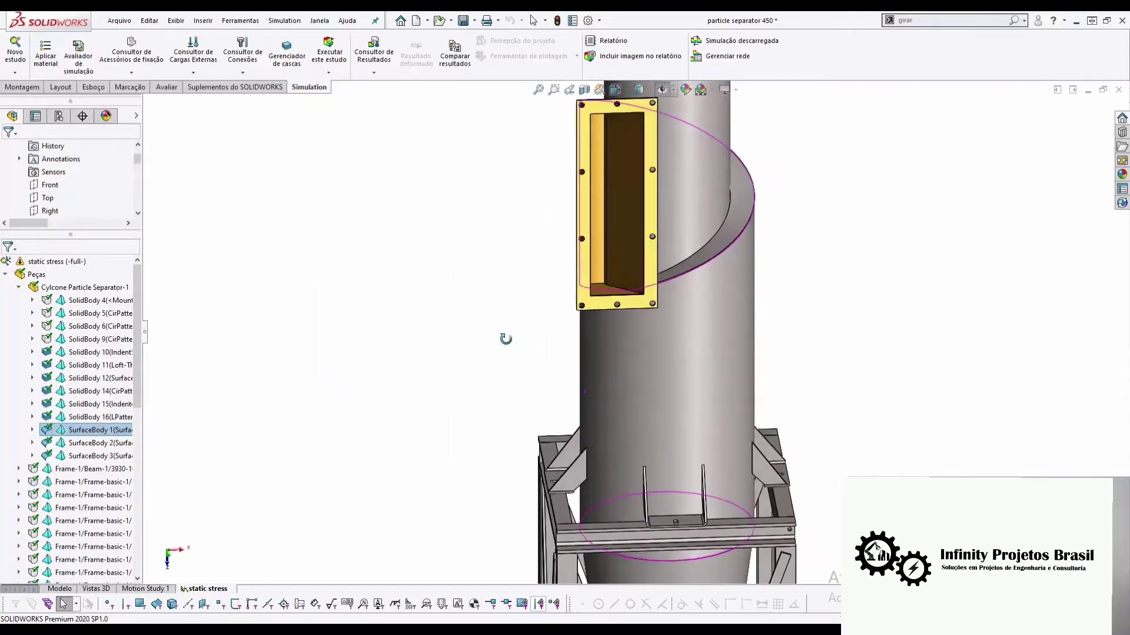
{"action": "left_click", "coordinate": [88, 444], "text": "ctrl"}
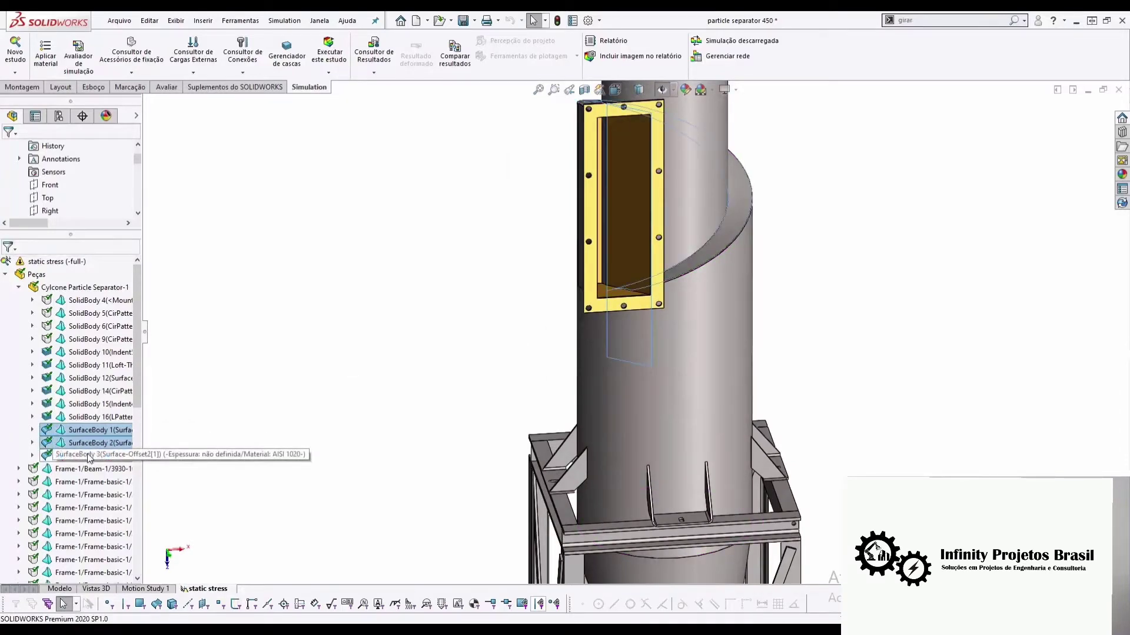
{"action": "left_click", "coordinate": [89, 456], "text": "ctrl"}
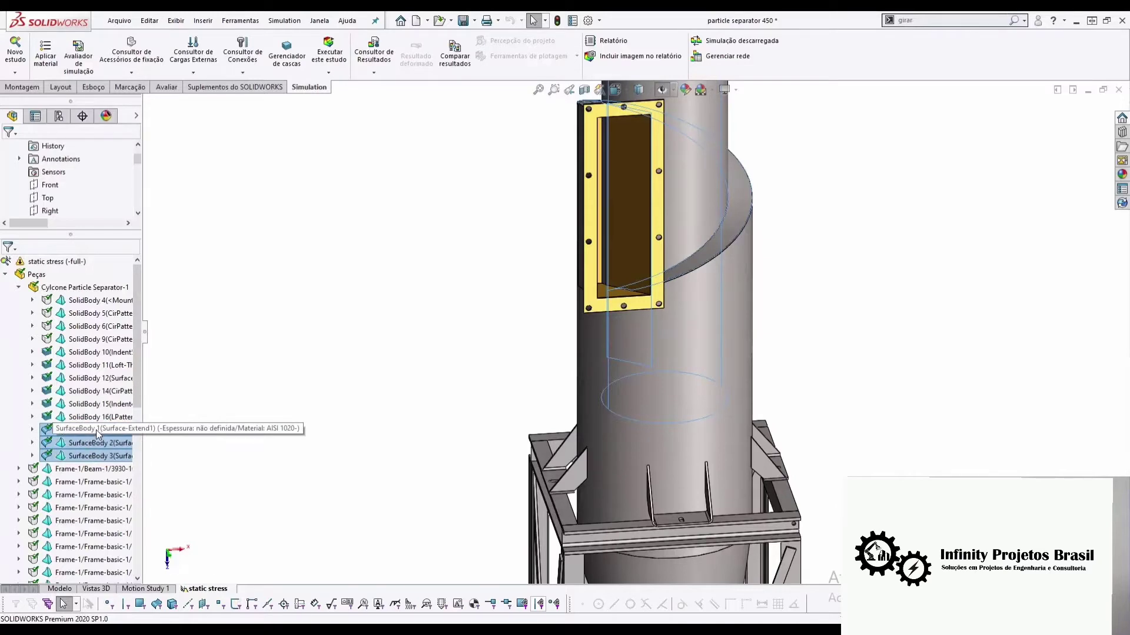
{"action": "right_click", "coordinate": [98, 434]}
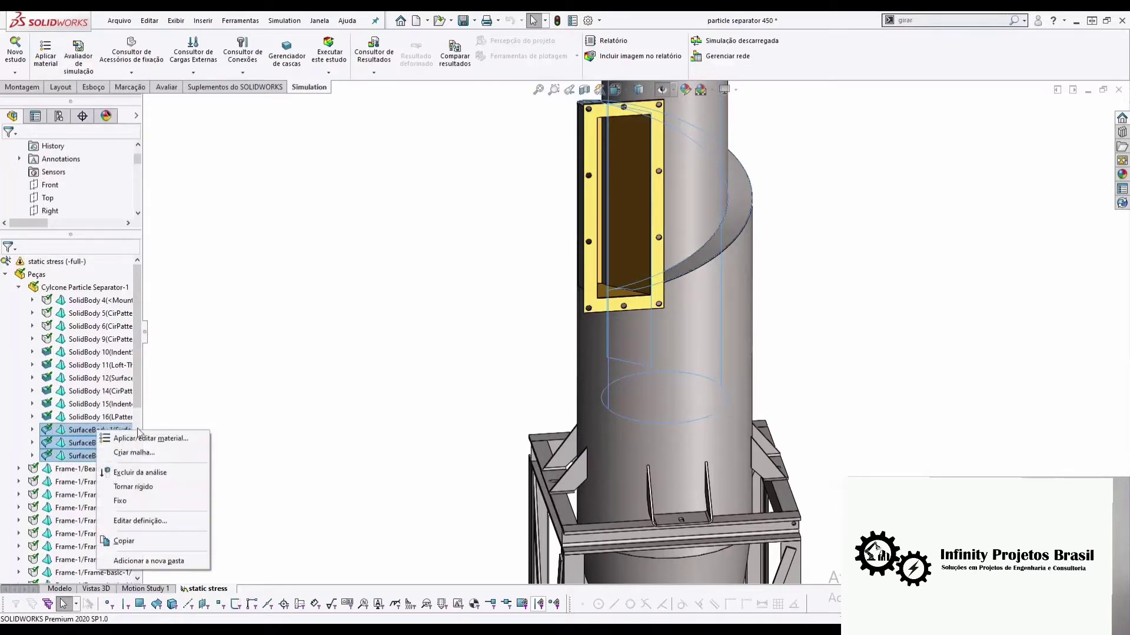
{"action": "left_click", "coordinate": [159, 474]}
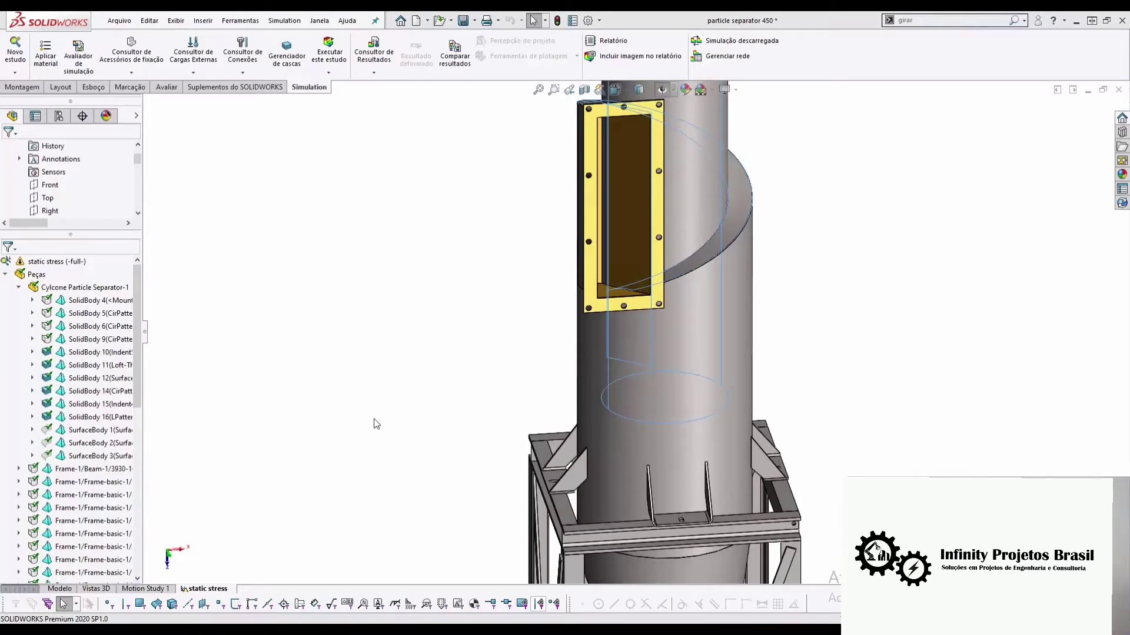
Apply AISI 1020 steel to every part via Aplicar material a todos on Peças
{"action": "right_click", "coordinate": [33, 274]}
{"action": "left_click", "coordinate": [65, 282]}
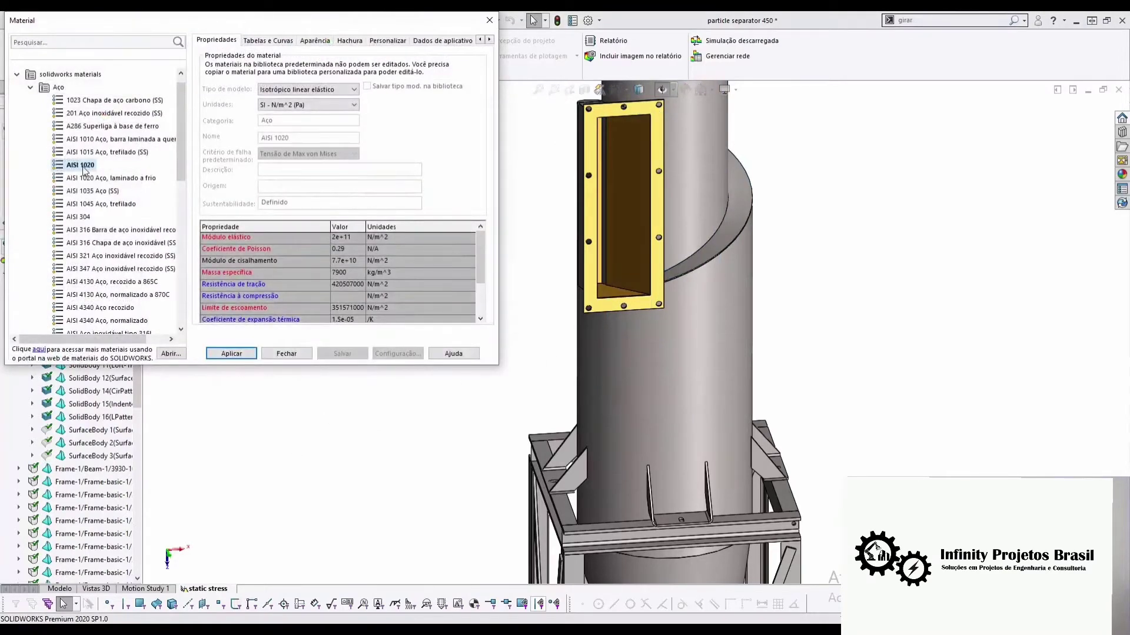
{"action": "left_click", "coordinate": [247, 356]}
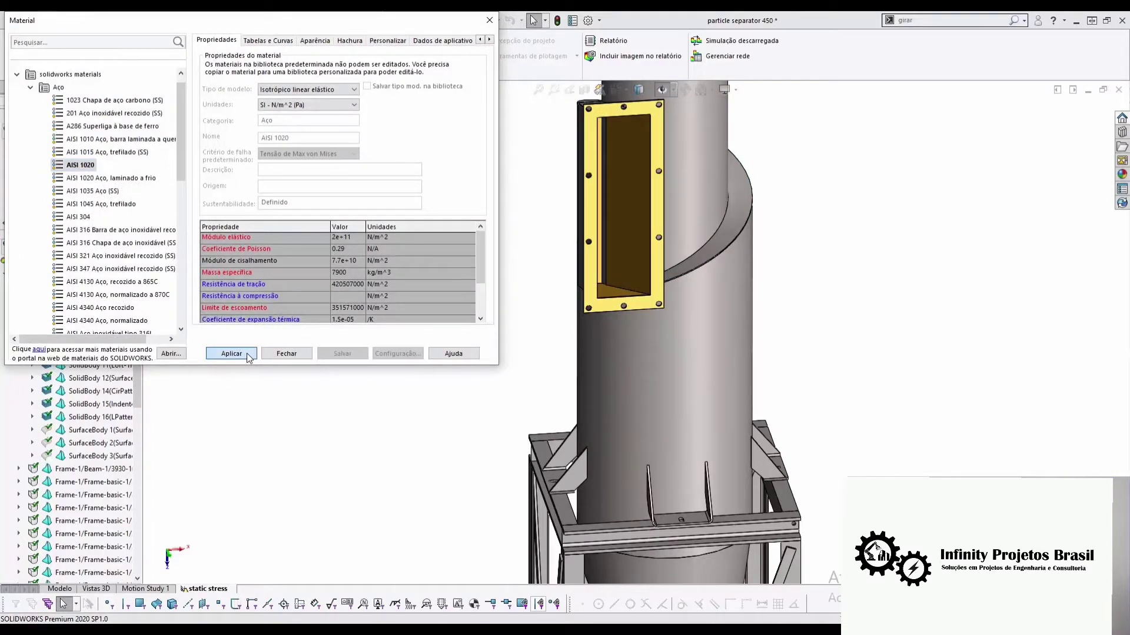
{"action": "left_click", "coordinate": [283, 356]}
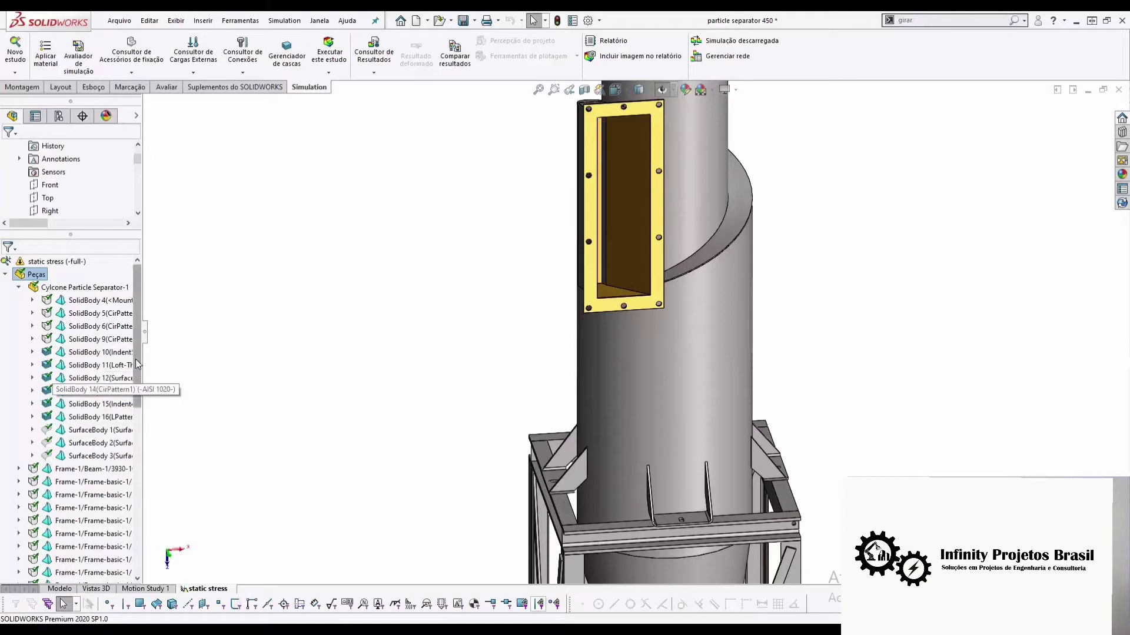
{"action": "scroll", "coordinate": [136, 363], "scroll_direction": "down", "scroll_amount": 3}
{"action": "scroll", "coordinate": [117, 388], "scroll_direction": "down", "scroll_amount": 3}
{"action": "scroll", "coordinate": [94, 424], "scroll_direction": "down", "scroll_amount": 2}
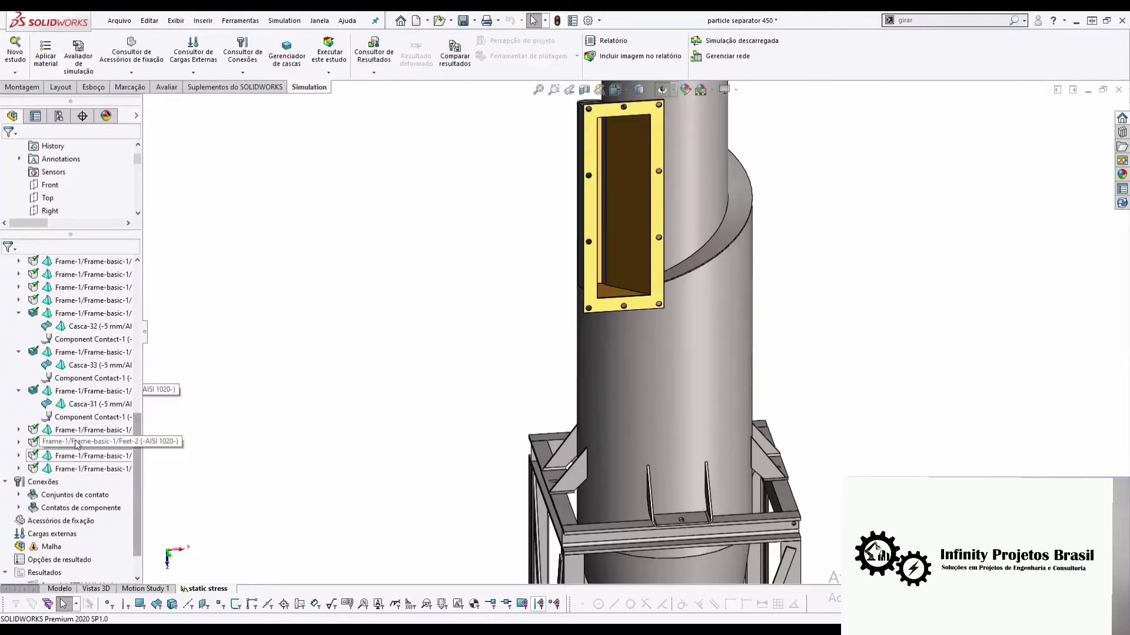
{"action": "left_click", "coordinate": [19, 391]}
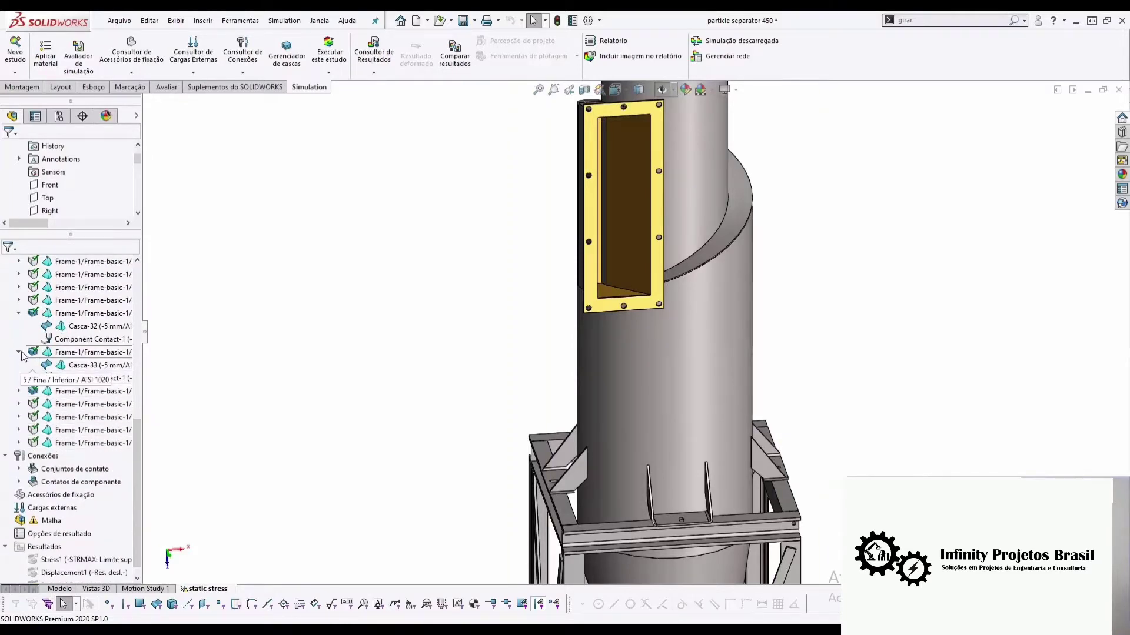
{"action": "left_click", "coordinate": [19, 352]}
{"action": "left_click", "coordinate": [19, 313]}
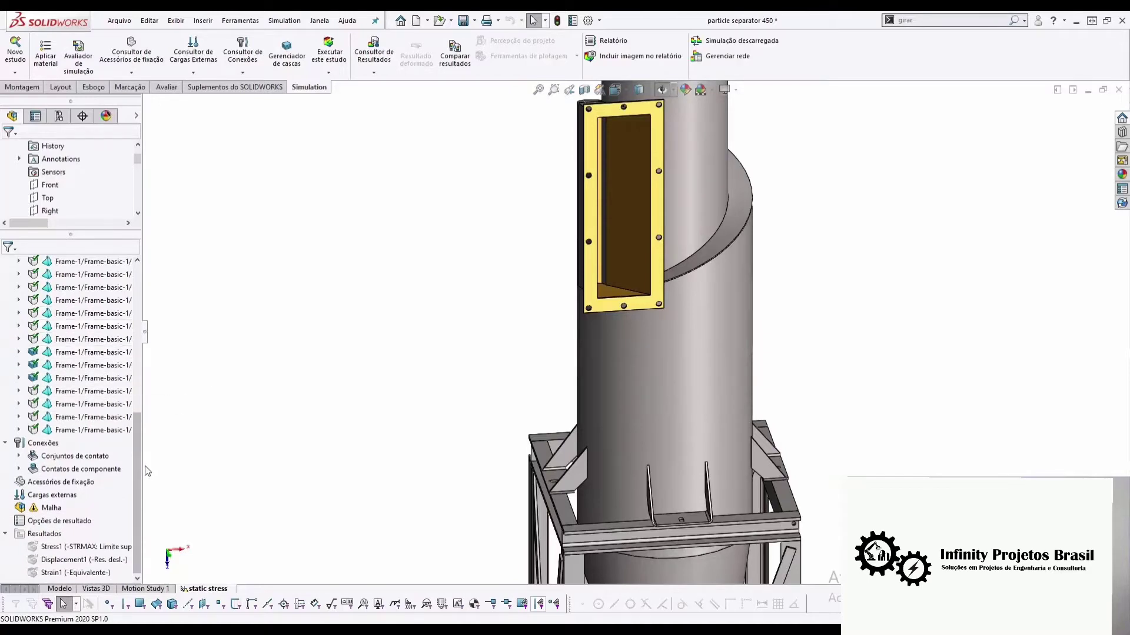
{"action": "left_click_drag", "start_coordinate": [138, 461], "coordinate": [140, 380]}
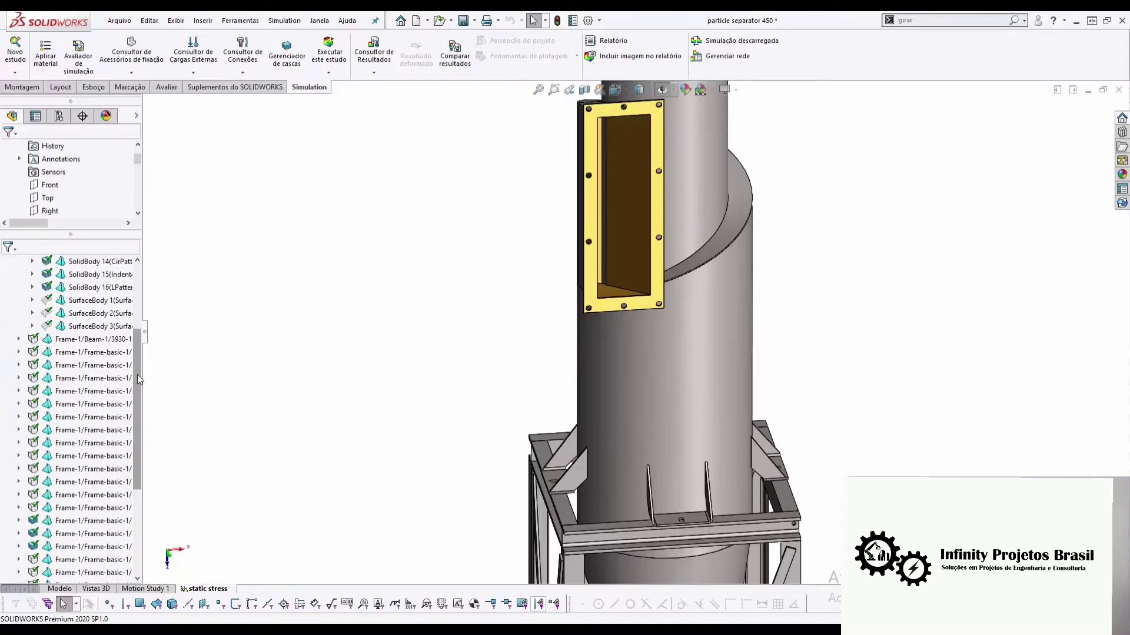
{"action": "right_click", "coordinate": [34, 340]}
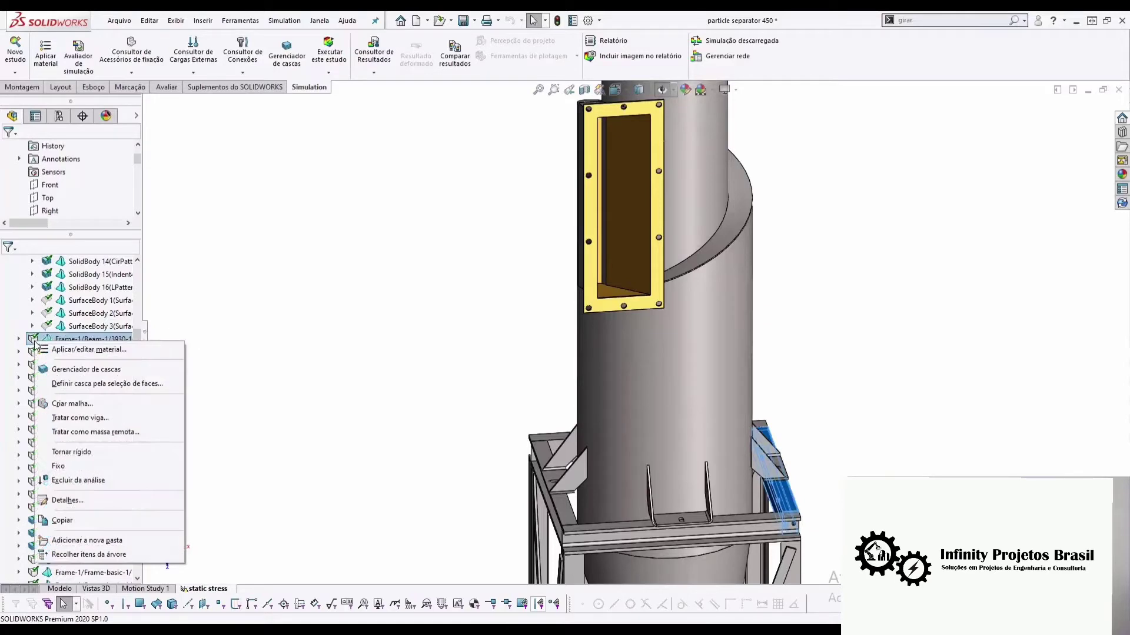
{"action": "left_click", "coordinate": [298, 458]}
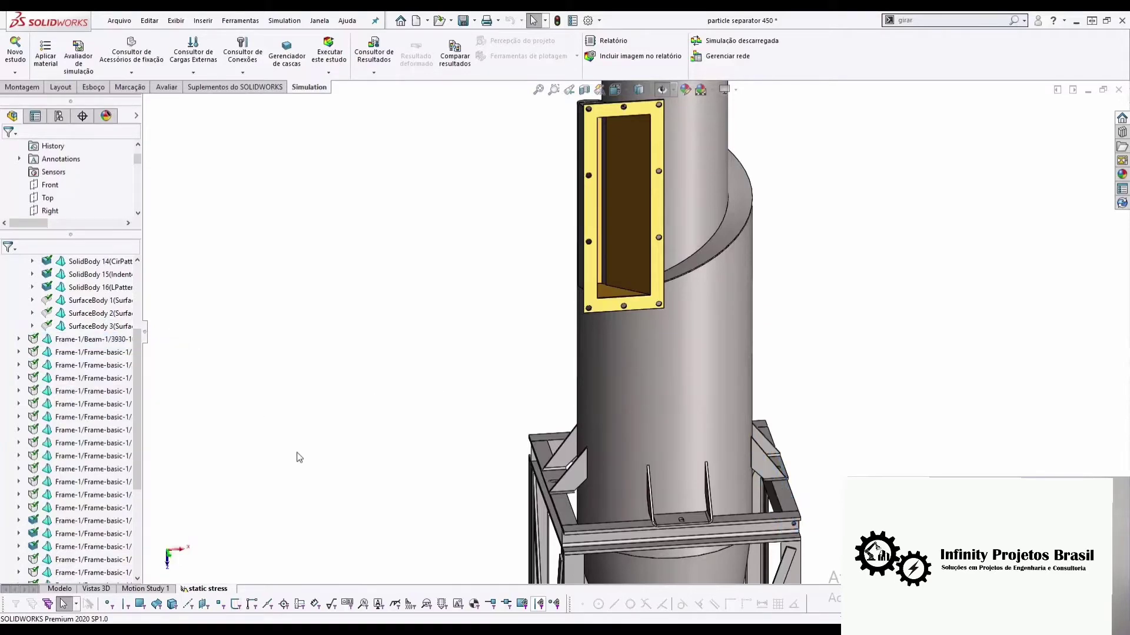
{"action": "scroll", "coordinate": [120, 479], "scroll_direction": "down", "scroll_amount": 5}
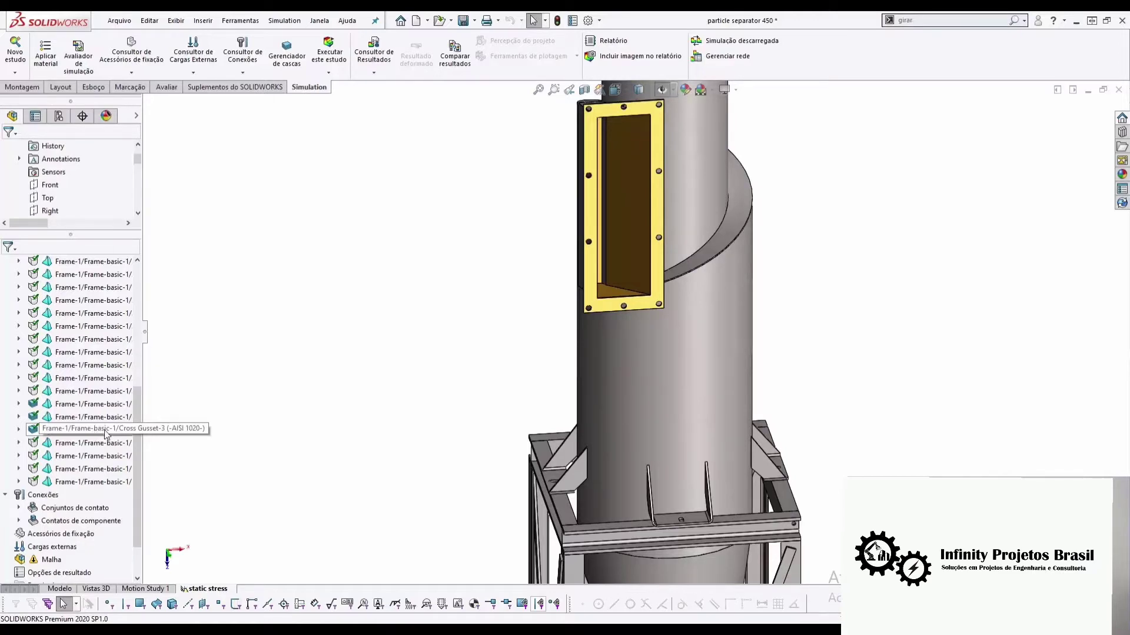
{"action": "key", "text": "f"}
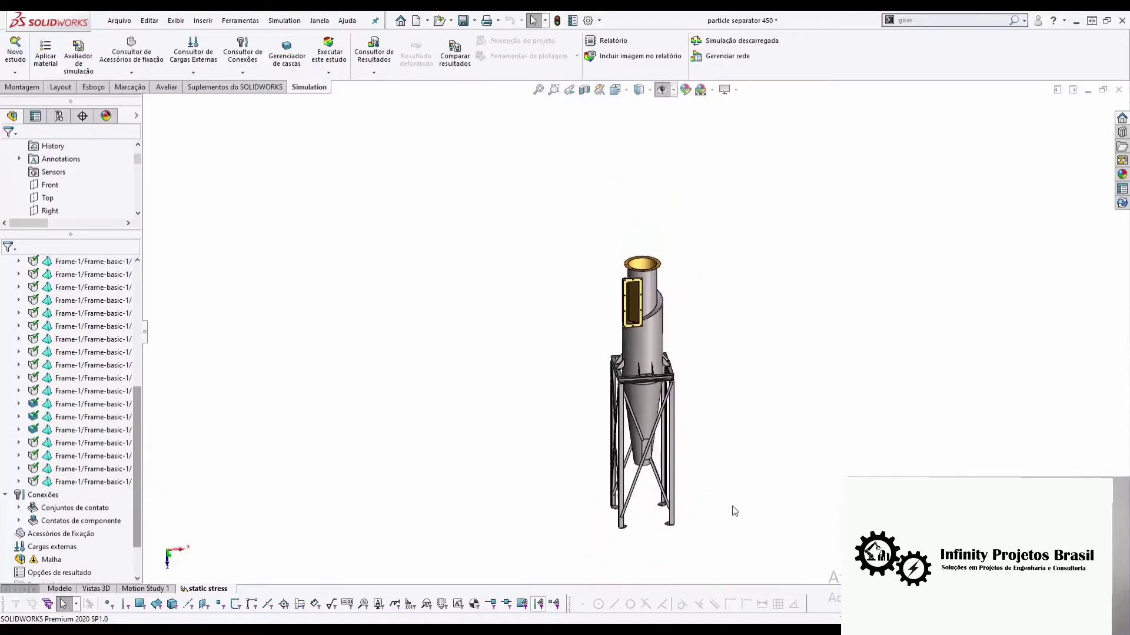
{"action": "scroll", "coordinate": [717, 506], "scroll_direction": "down", "scroll_amount": 2}
{"action": "scroll", "coordinate": [480, 240], "scroll_direction": "down", "scroll_amount": 2}
{"action": "scroll", "coordinate": [755, 376], "scroll_direction": "up", "scroll_amount": 2}
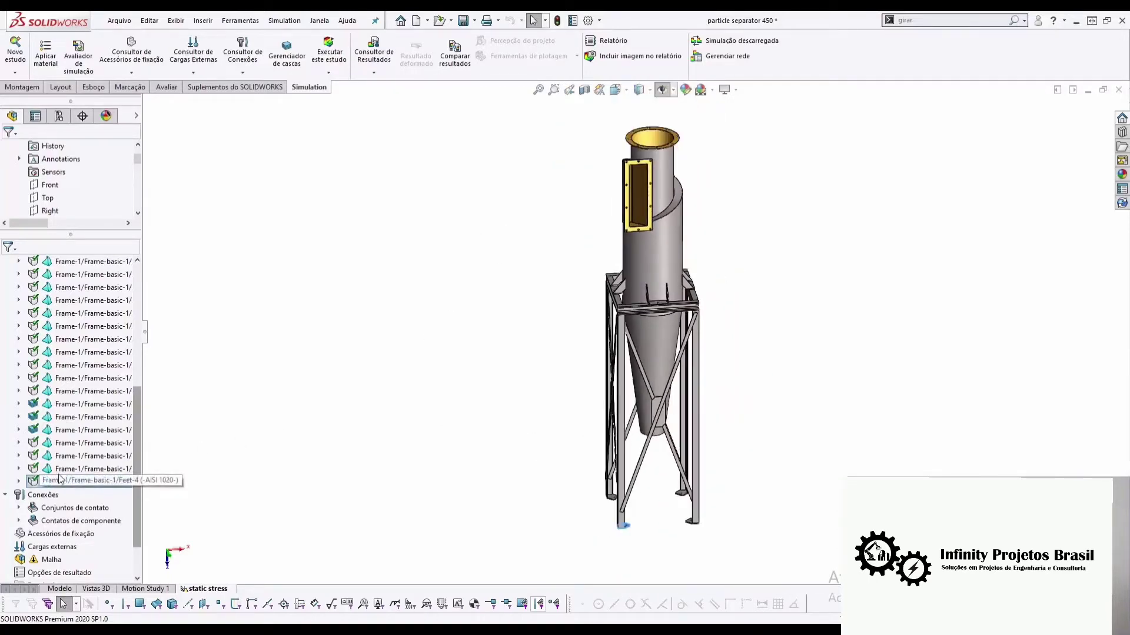
{"action": "left_click", "coordinate": [66, 444]}
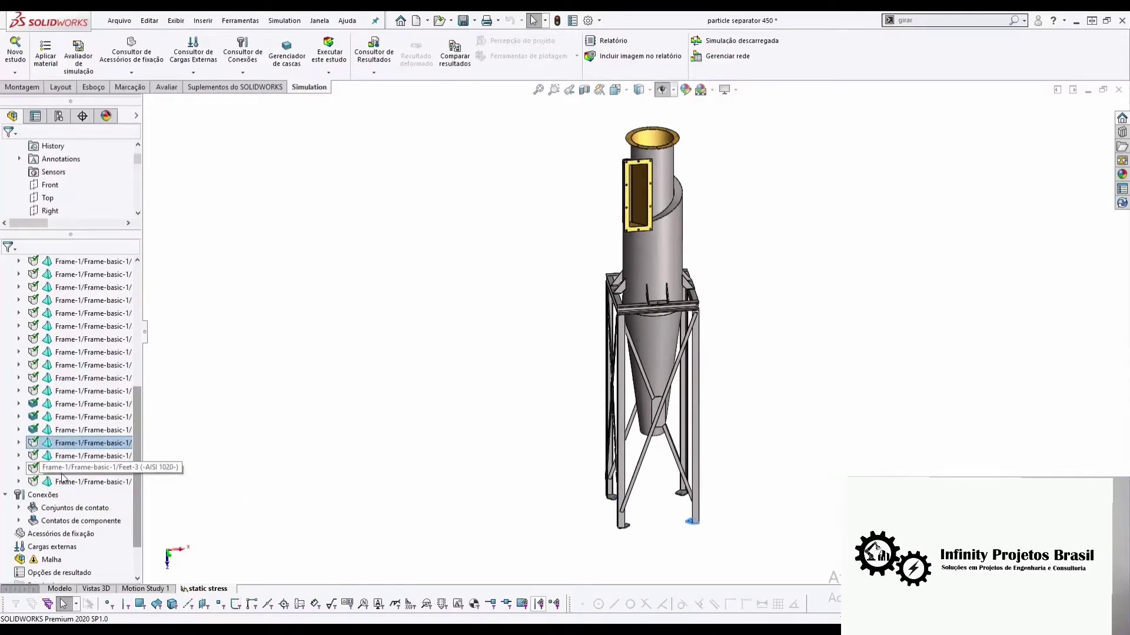
{"action": "left_click_drag", "start_coordinate": [137, 421], "coordinate": [149, 291]}
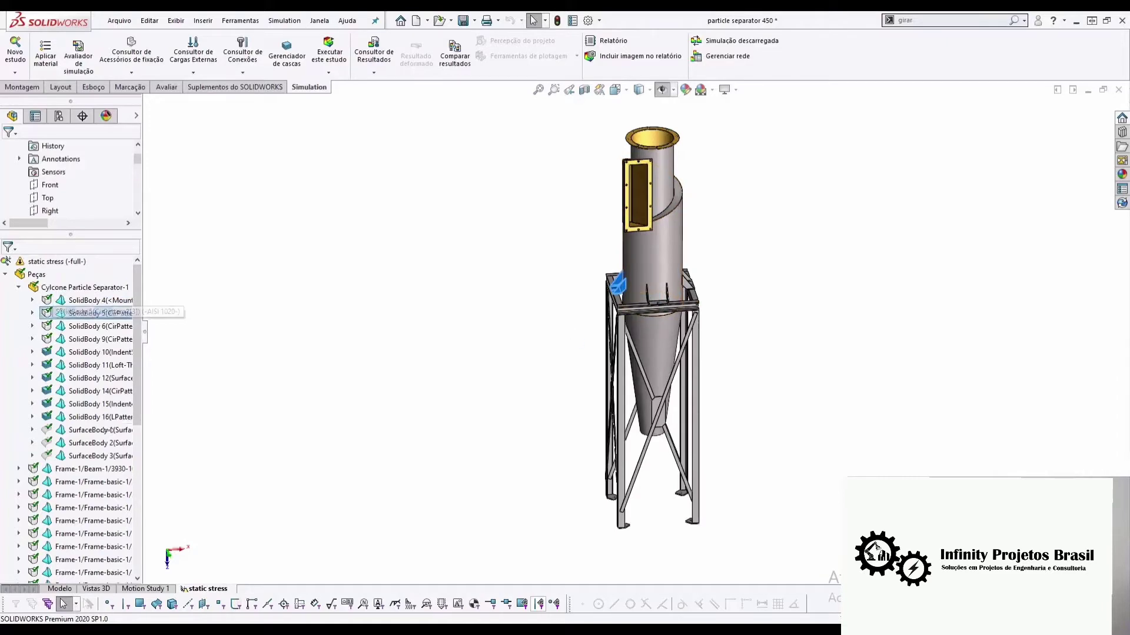
Treat all Frame-1 bodies, Beam-1 through the last Frame row, as beams
{"action": "scroll", "coordinate": [100, 412], "scroll_direction": "down", "scroll_amount": 2}
{"action": "scroll", "coordinate": [88, 376], "scroll_direction": "down", "scroll_amount": 2}
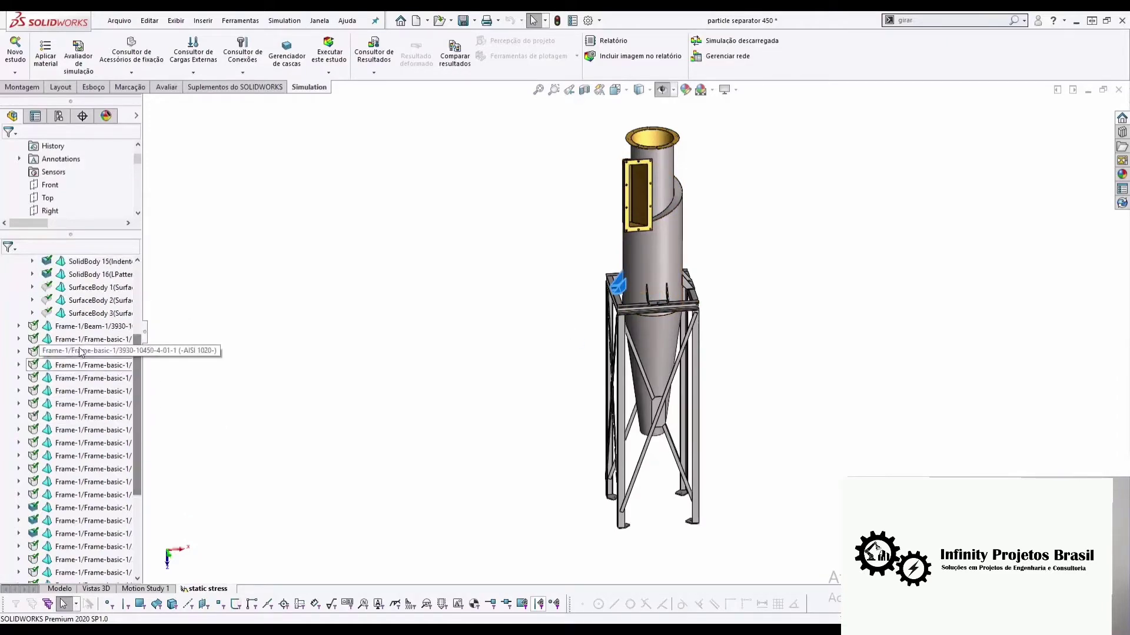
{"action": "left_click", "coordinate": [77, 326]}
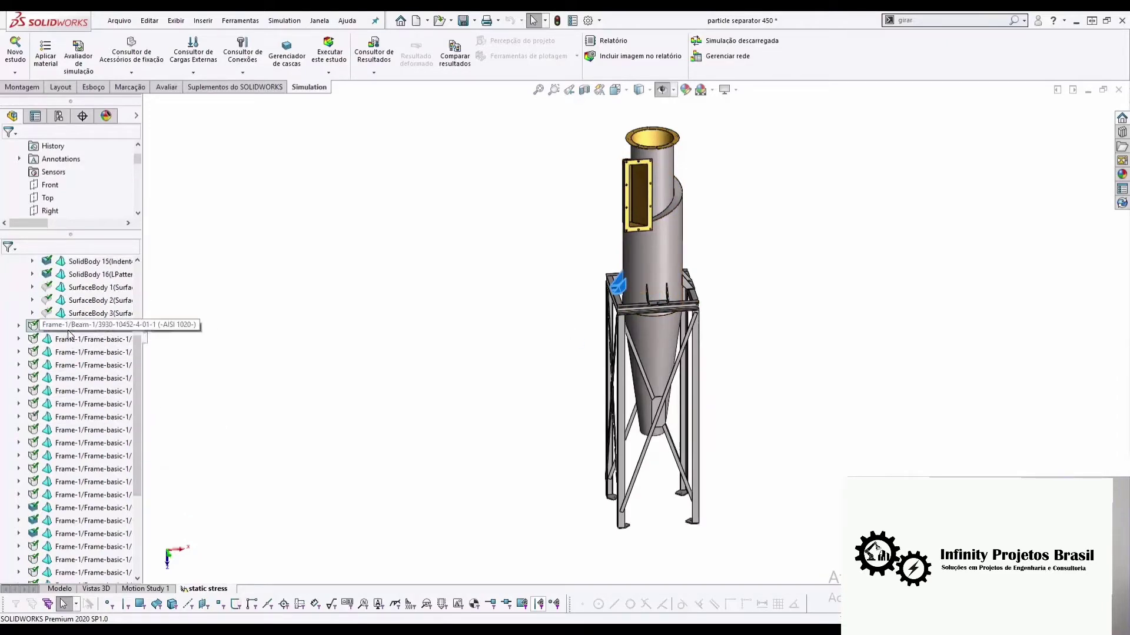
{"action": "left_click", "coordinate": [73, 496], "text": "shift"}
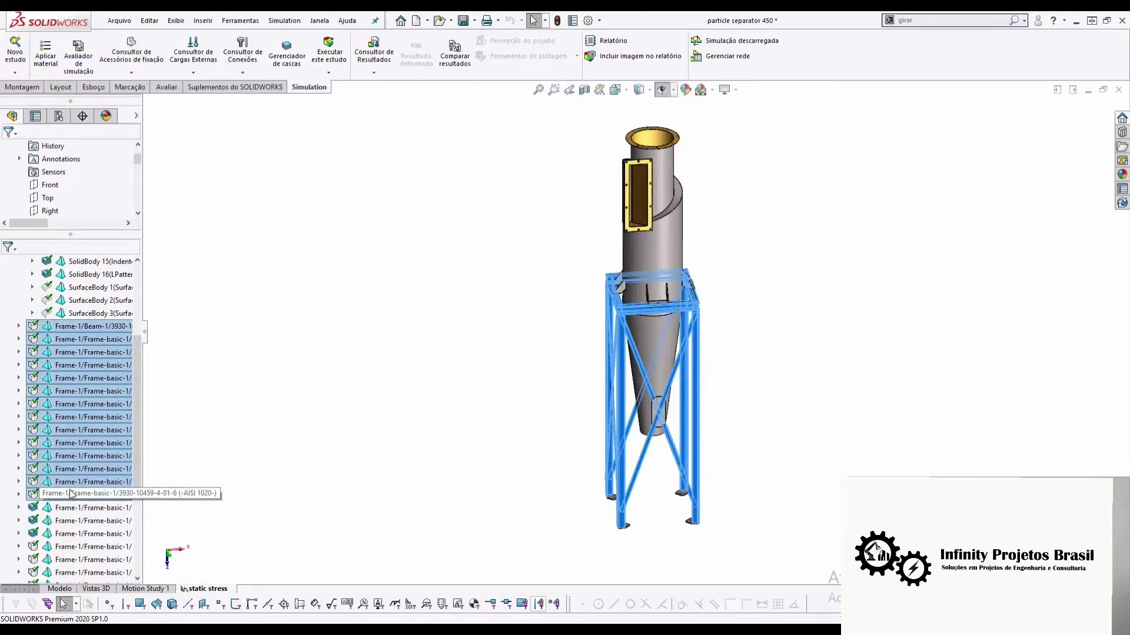
{"action": "right_click", "coordinate": [103, 326]}
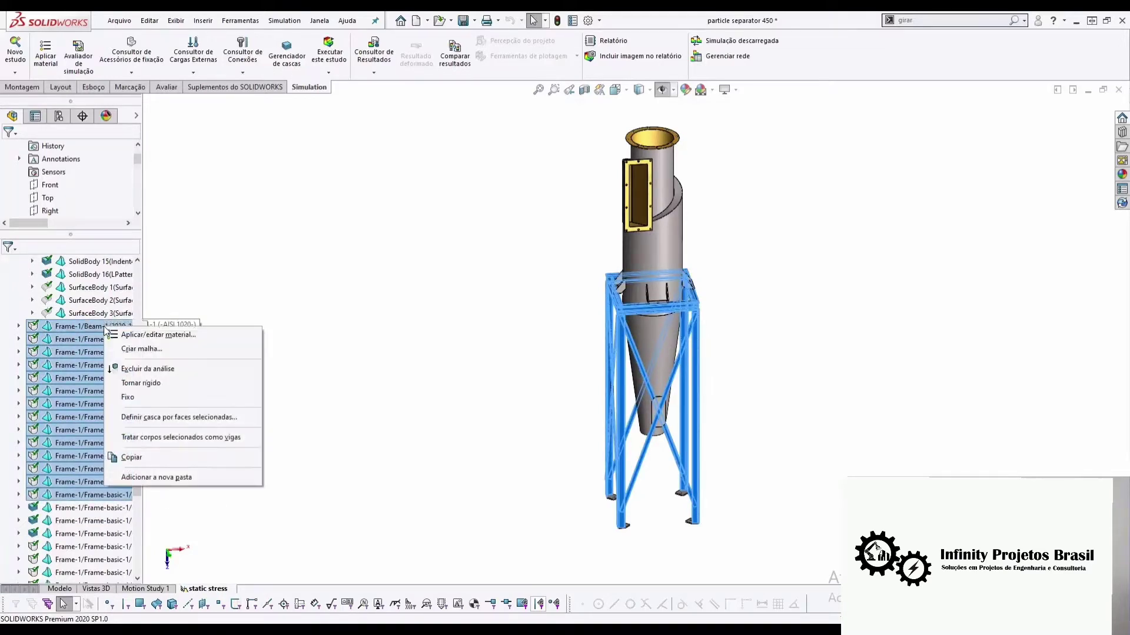
{"action": "left_click", "coordinate": [167, 438]}
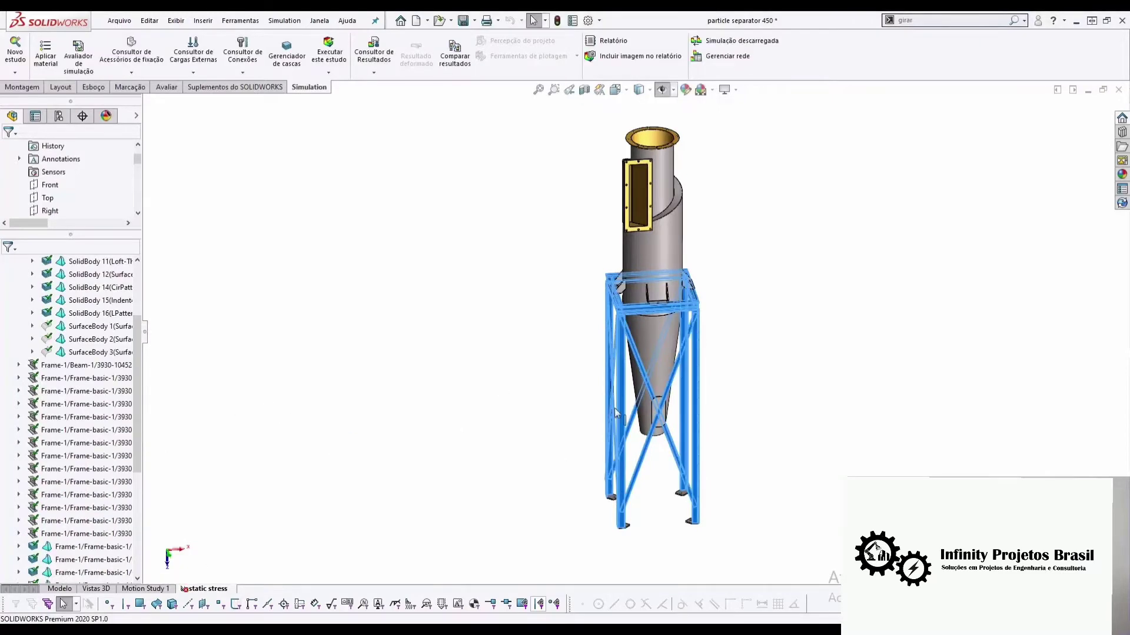
{"action": "scroll", "coordinate": [730, 318], "scroll_direction": "down", "scroll_amount": 2}
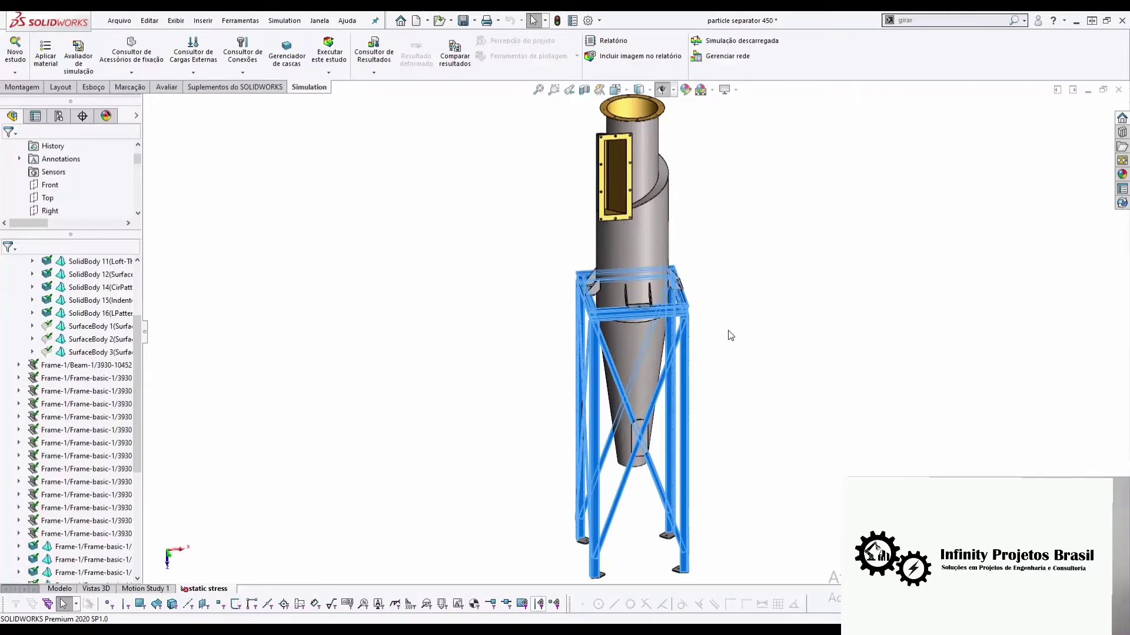
{"action": "left_click", "coordinate": [730, 335]}
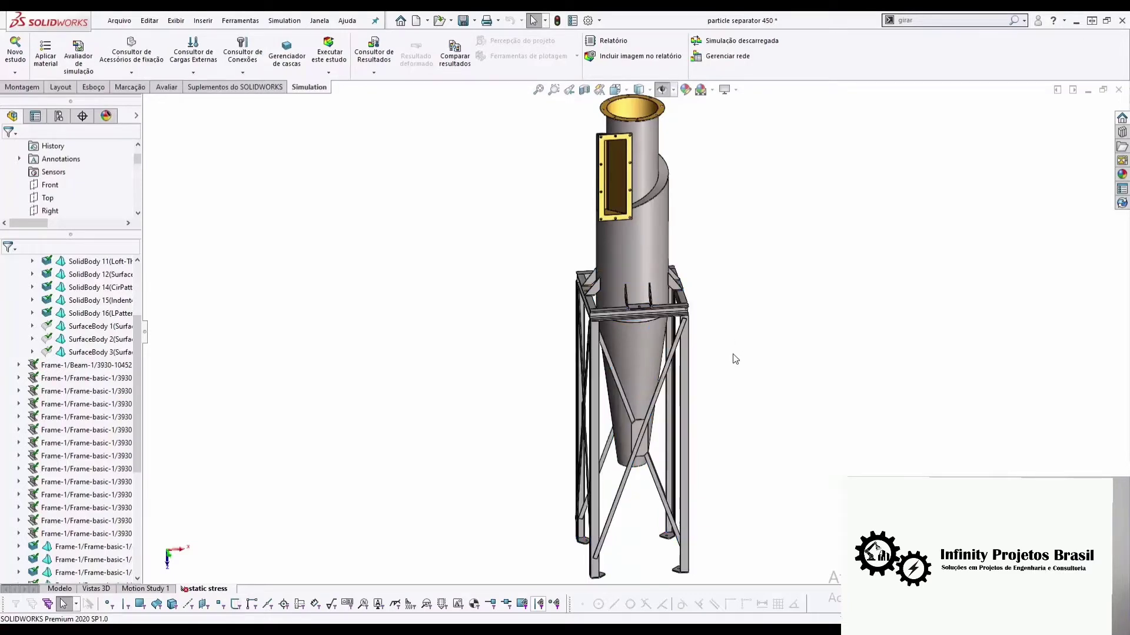
Show the model in isometric view and scroll the study tree down to Unir grupo
{"action": "key", "text": "ctrl+7"}
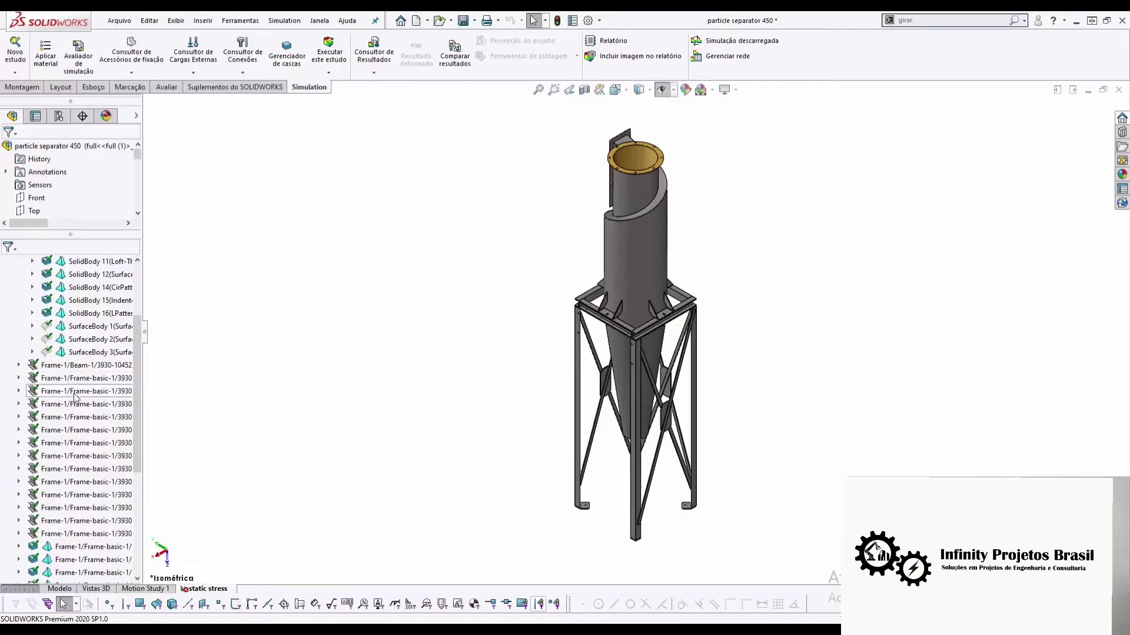
{"action": "scroll", "coordinate": [134, 482], "scroll_direction": "down", "scroll_amount": 2}
{"action": "scroll", "coordinate": [134, 482], "scroll_direction": "down", "scroll_amount": 3}
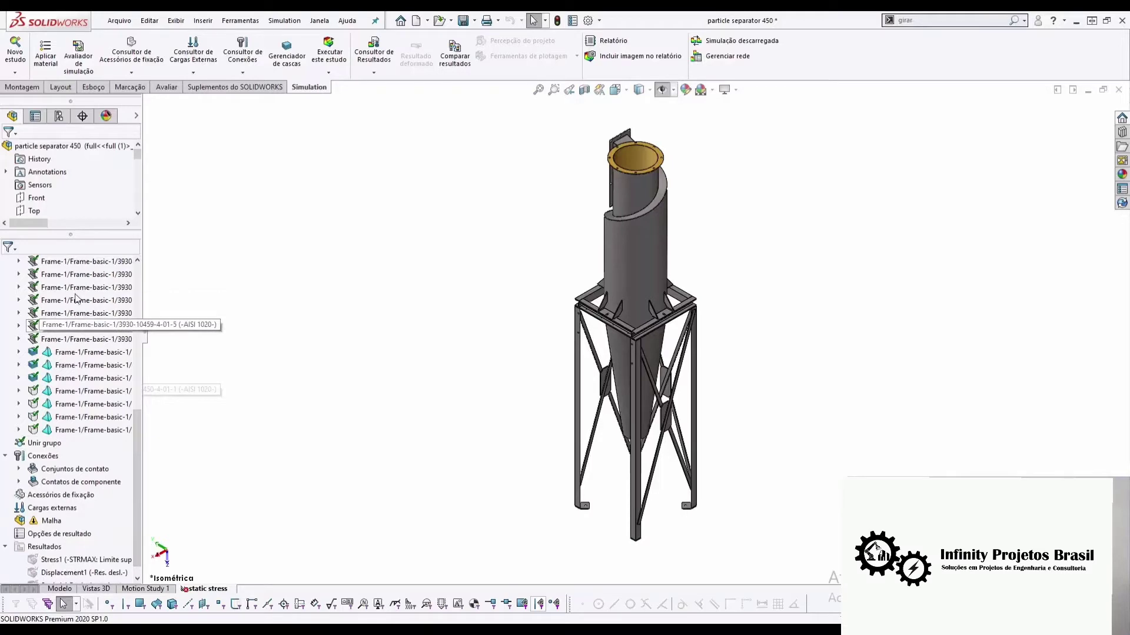
Edit the Unir grupo joint group, recalculate the beam joints, and accept
{"action": "right_click", "coordinate": [34, 446]}
{"action": "left_click", "coordinate": [60, 471]}
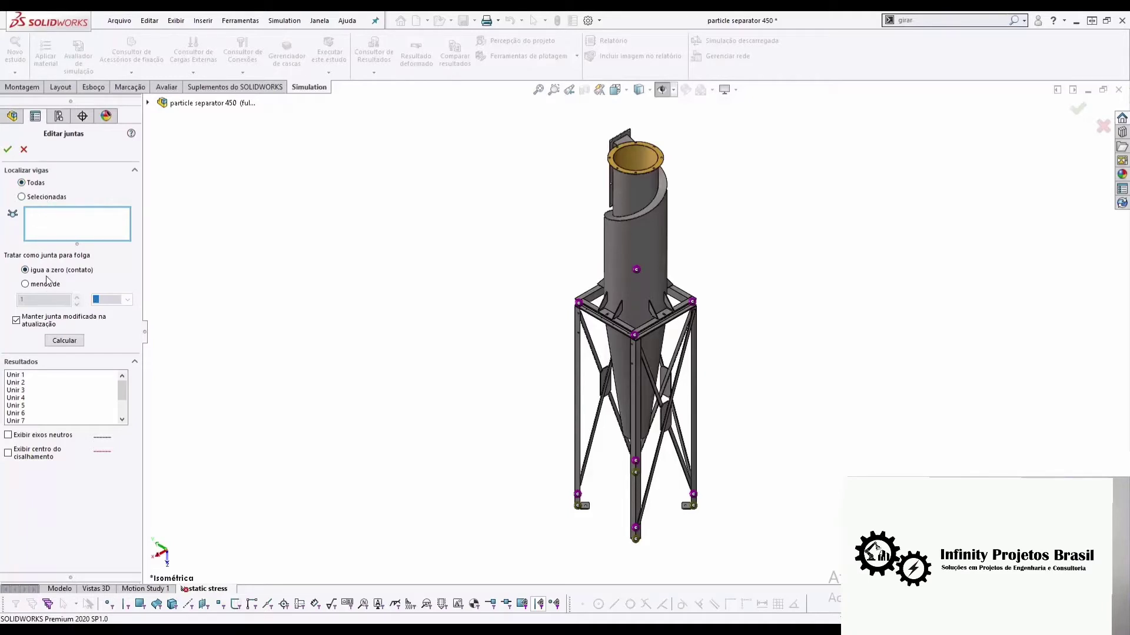
{"action": "left_click", "coordinate": [82, 344]}
{"action": "left_click", "coordinate": [8, 149]}
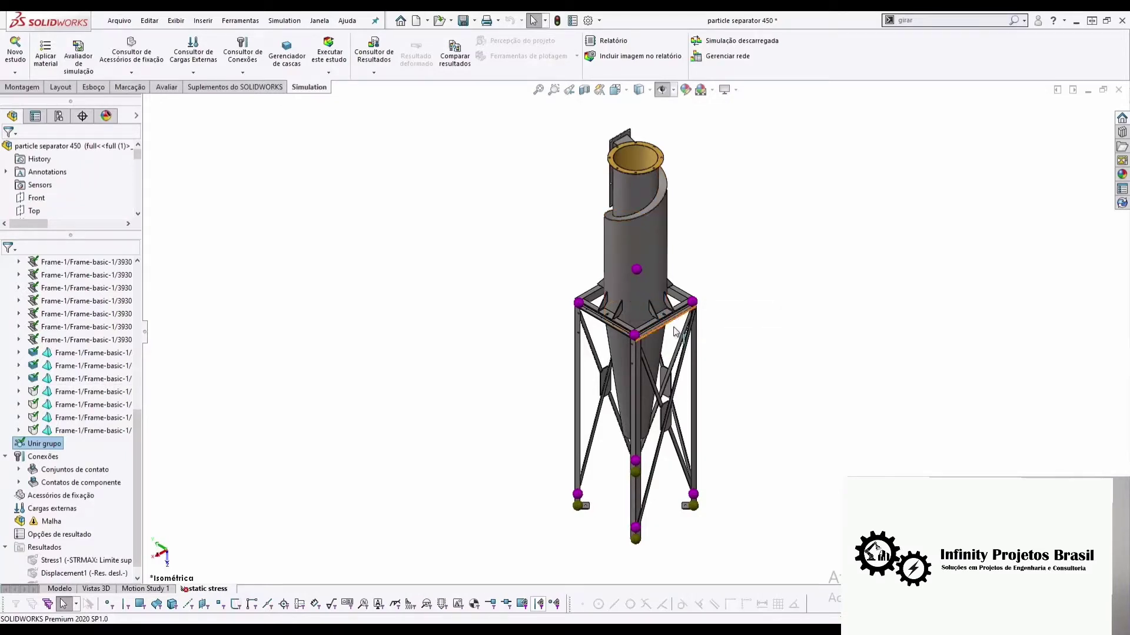
Start a new contact set under Conjuntos de contato with type Unido
{"action": "scroll", "coordinate": [701, 394], "scroll_direction": "down", "scroll_amount": 3}
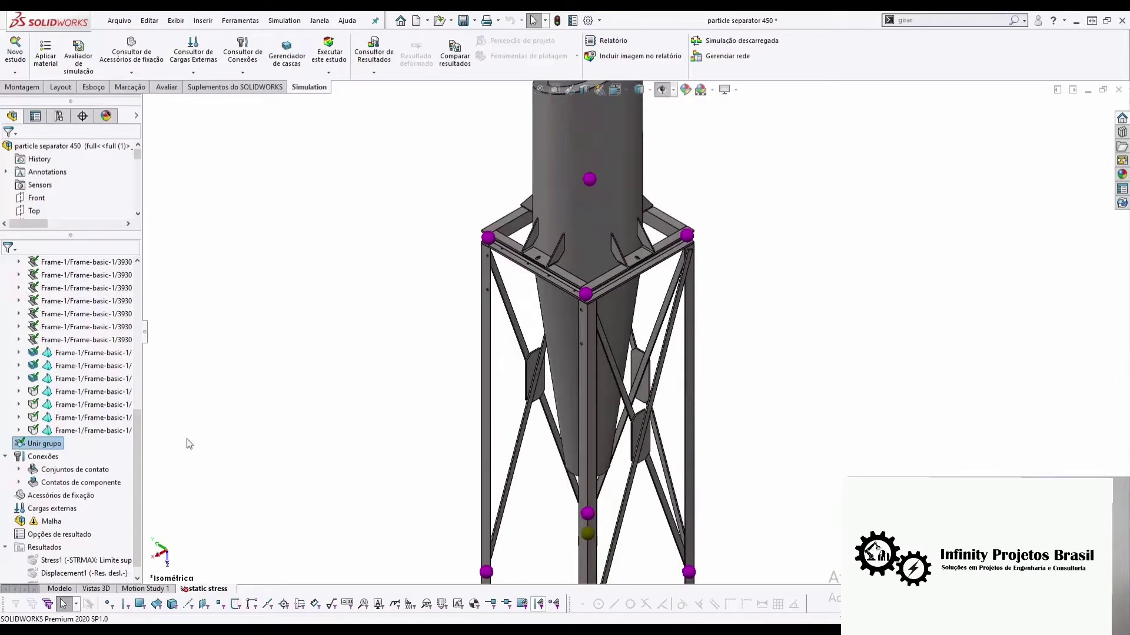
{"action": "right_click", "coordinate": [101, 471]}
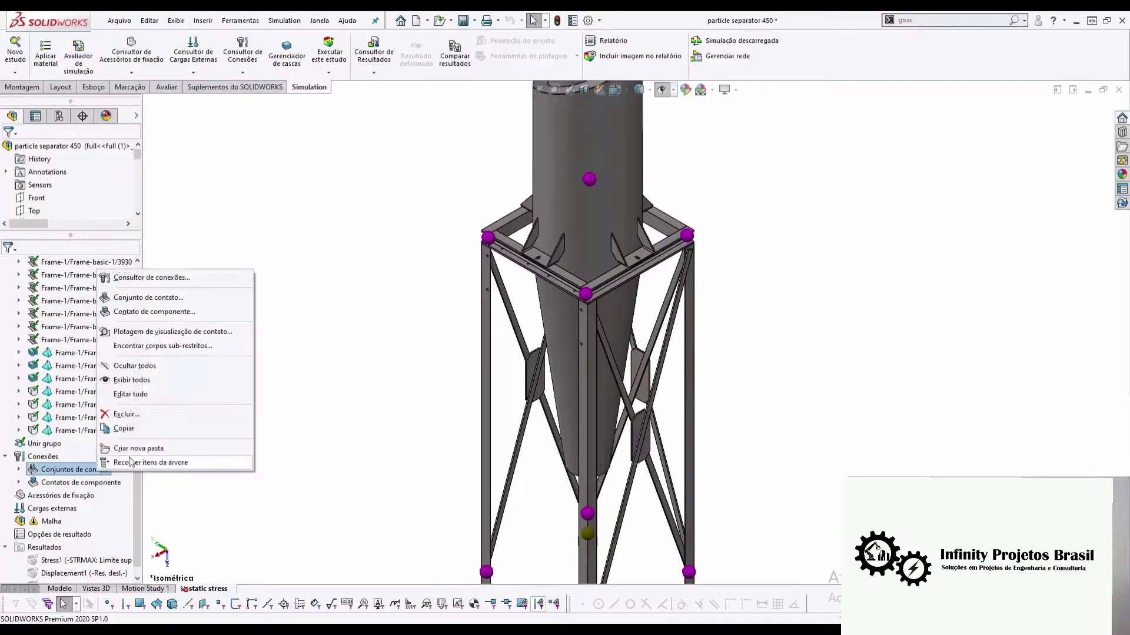
{"action": "left_click", "coordinate": [188, 301]}
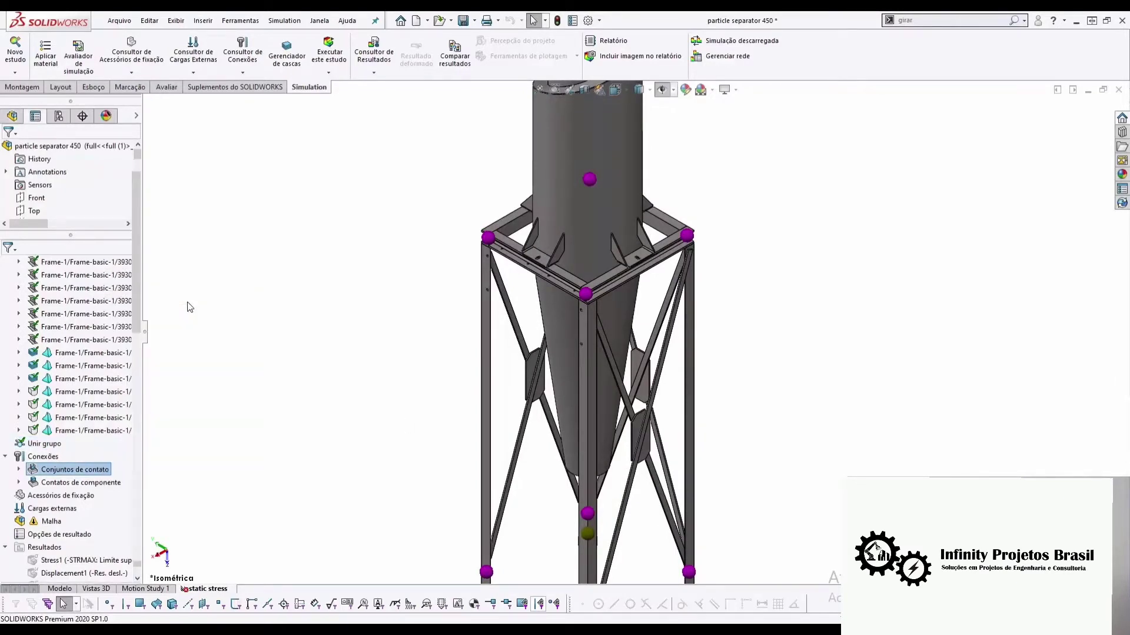
{"action": "left_click", "coordinate": [107, 283]}
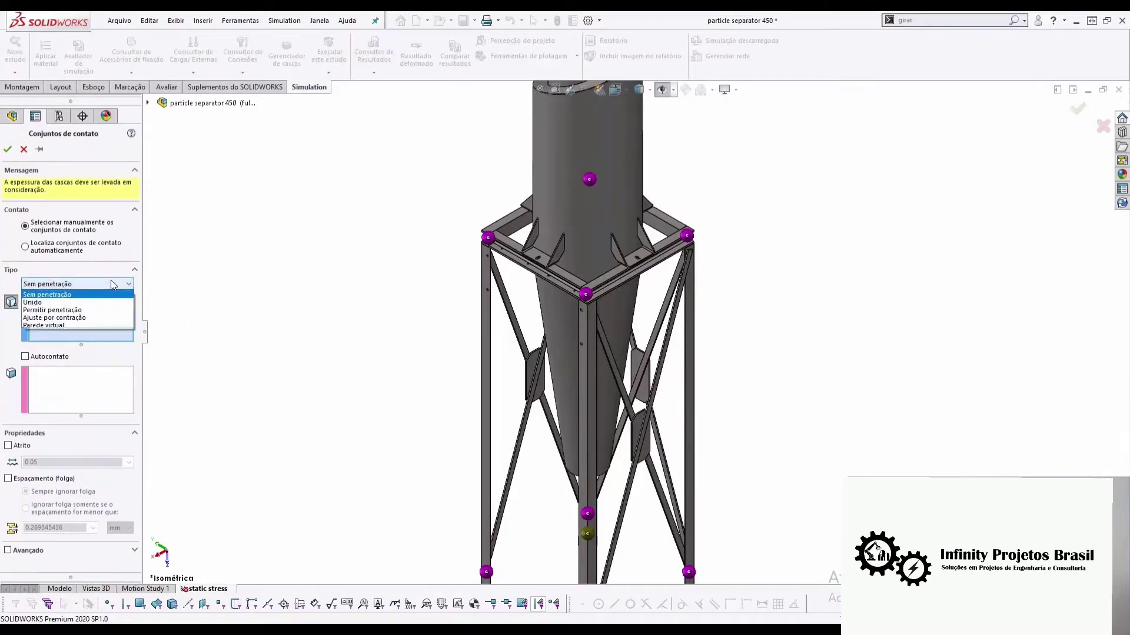
{"action": "left_click", "coordinate": [58, 310]}
{"action": "left_click", "coordinate": [82, 245]}
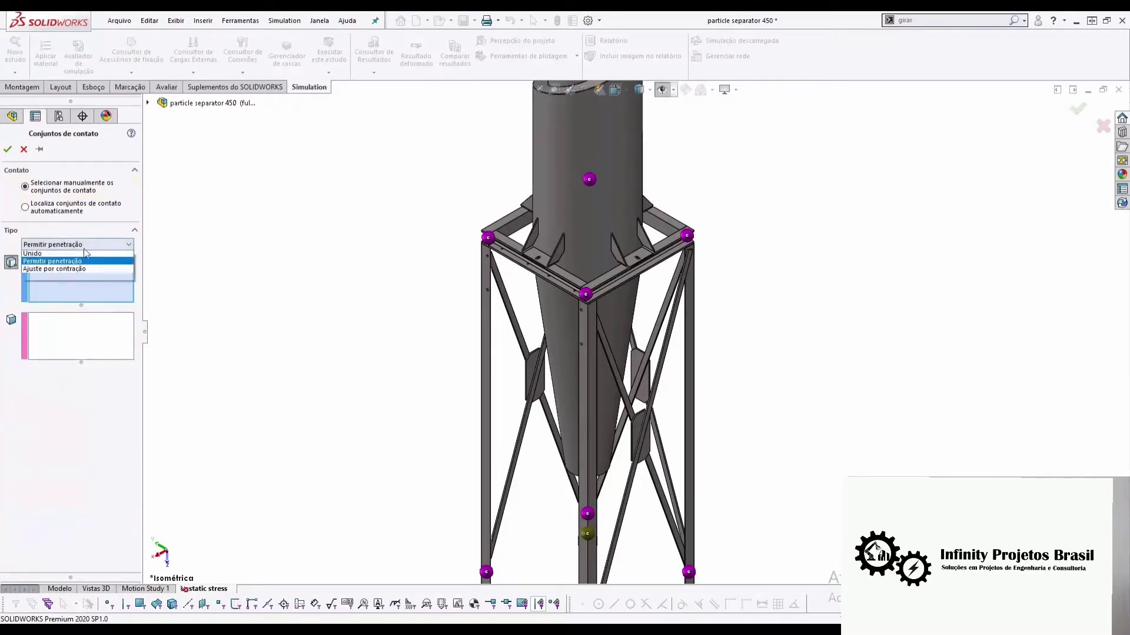
{"action": "left_click", "coordinate": [71, 263]}
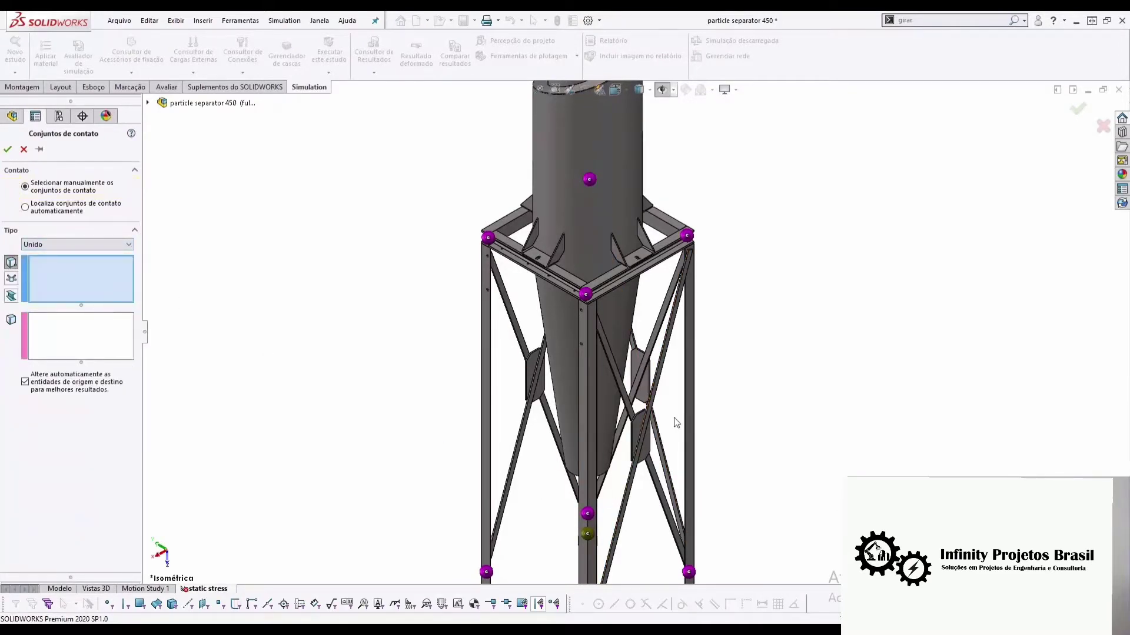
{"action": "scroll", "coordinate": [649, 450], "scroll_direction": "down", "scroll_amount": 2}
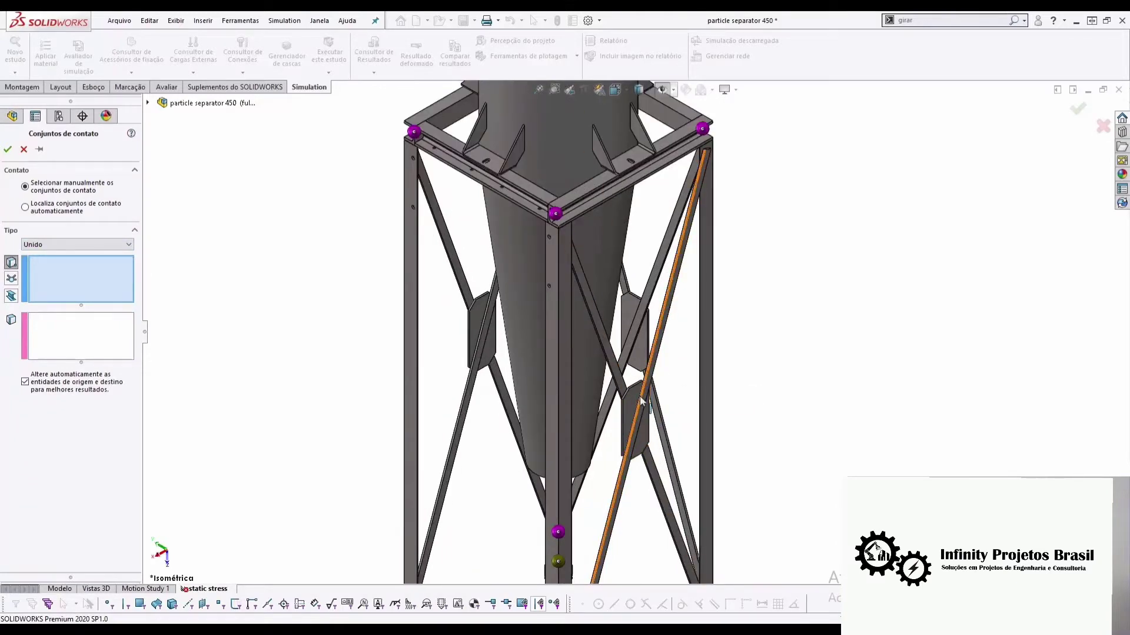
{"action": "scroll", "coordinate": [640, 398], "scroll_direction": "down", "scroll_amount": 3}
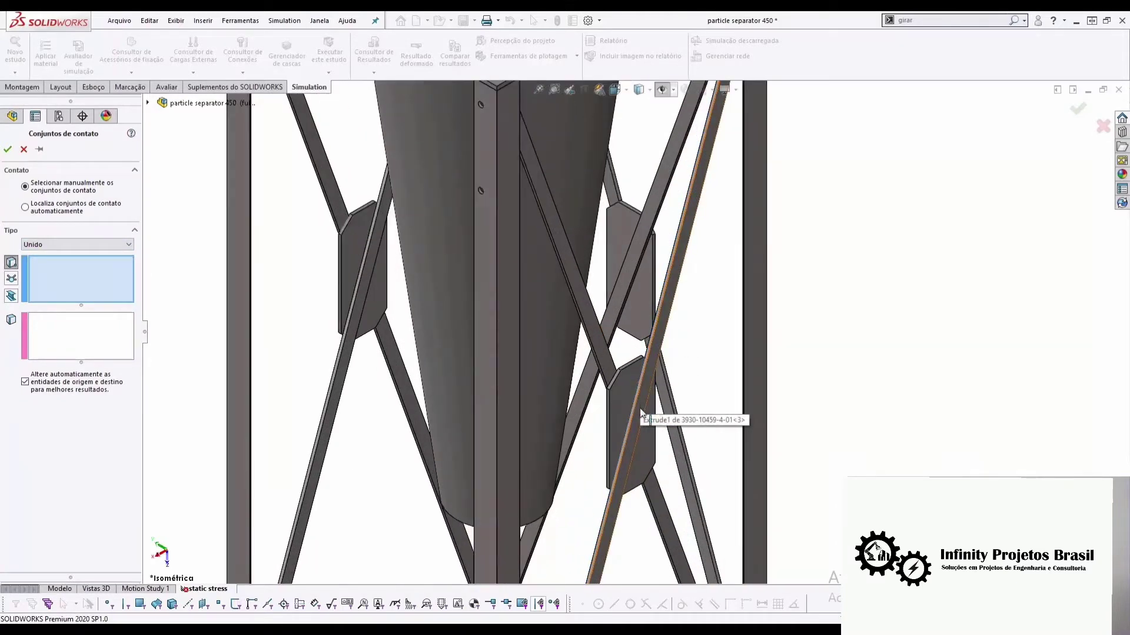
Bond the two crossing diagonal beams to the gusset plate face and confirm the set
{"action": "left_click", "coordinate": [606, 372]}
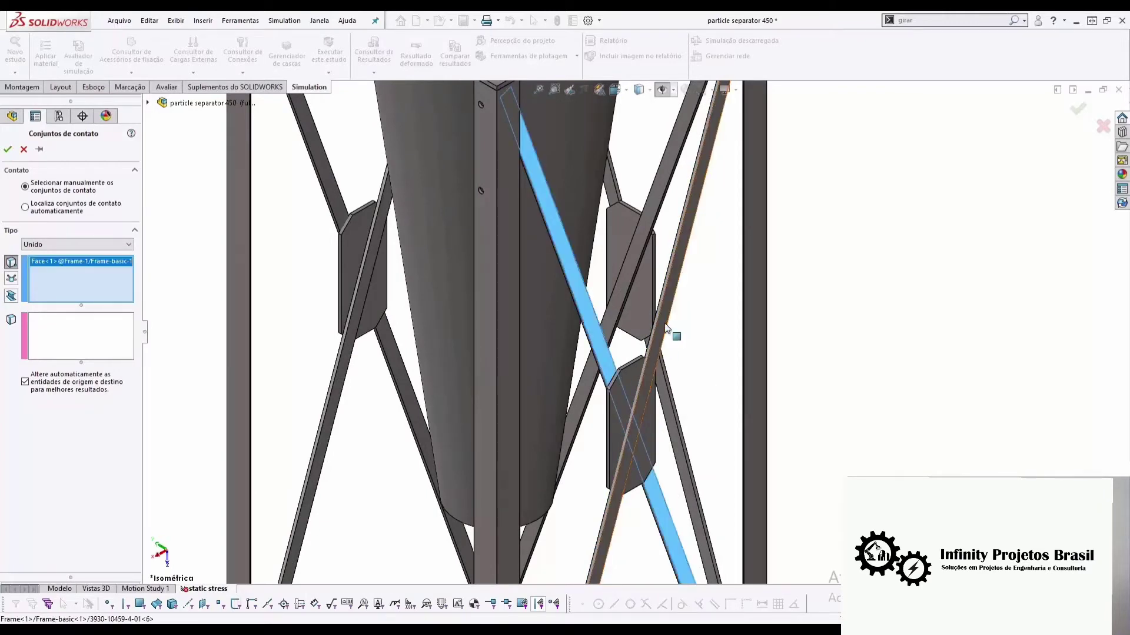
{"action": "left_click", "coordinate": [11, 295]}
{"action": "left_click", "coordinate": [599, 342]}
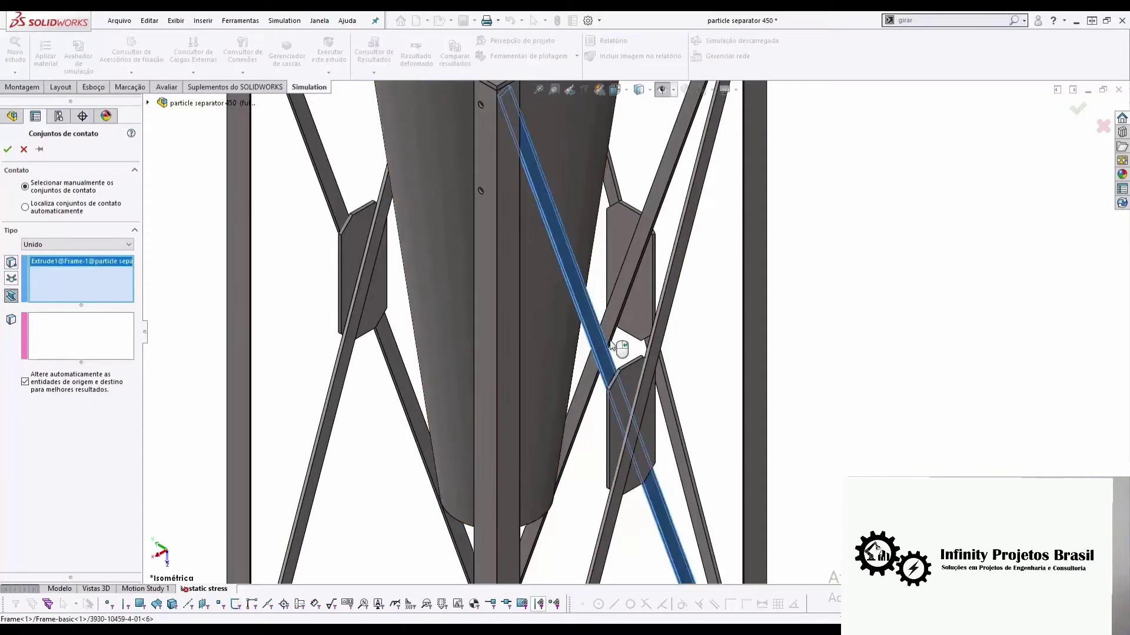
{"action": "left_click", "coordinate": [658, 347]}
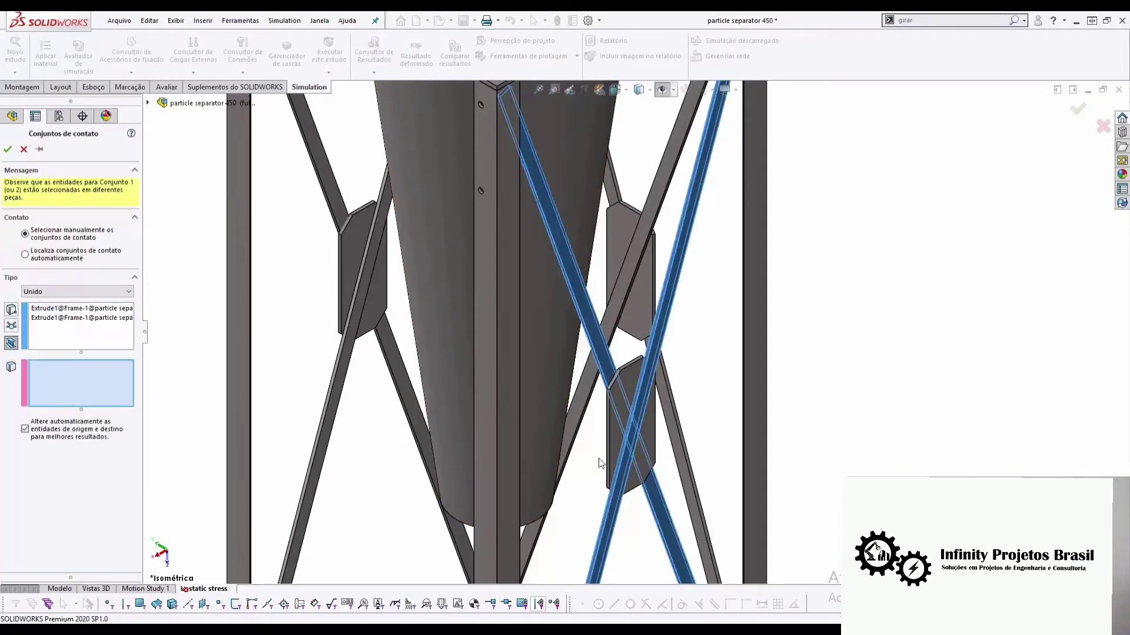
{"action": "left_click", "coordinate": [627, 393]}
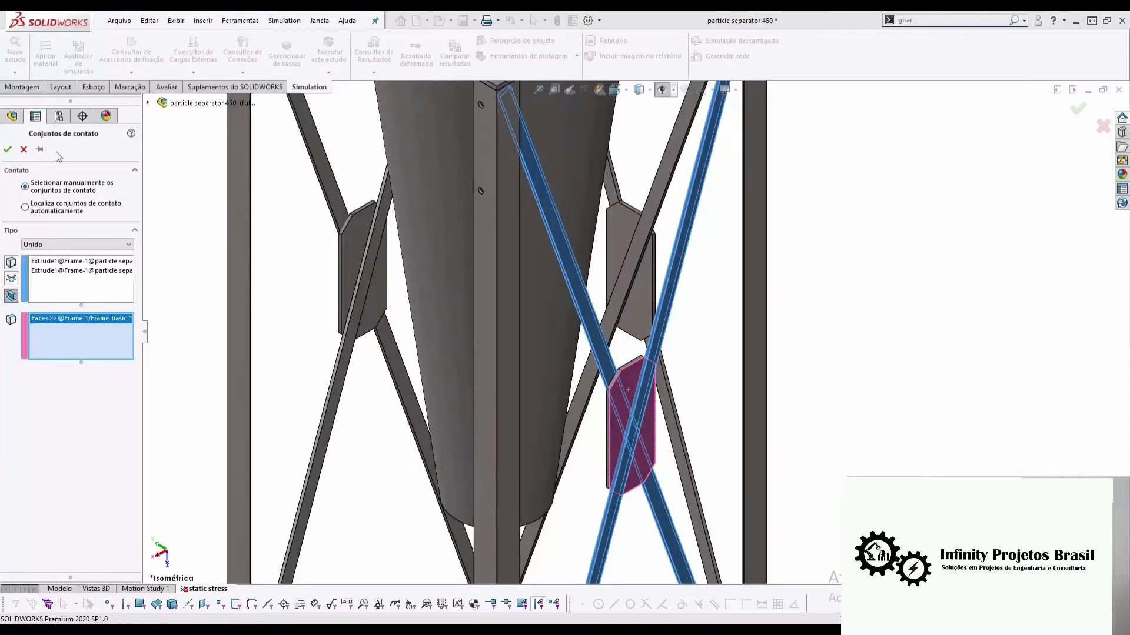
{"action": "left_click", "coordinate": [8, 149]}
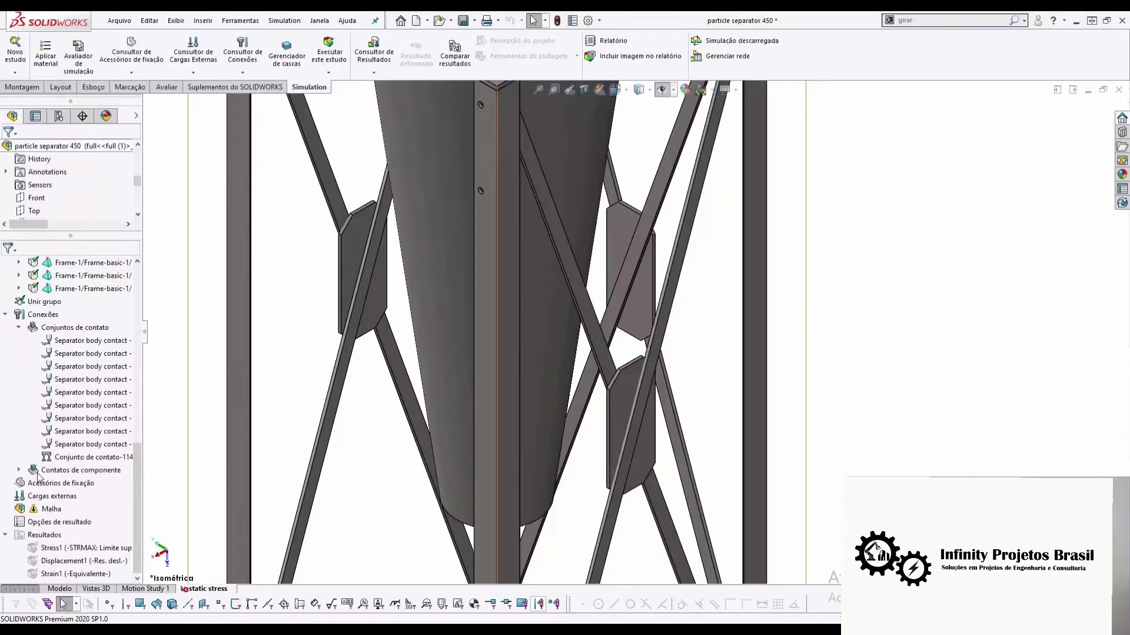
{"action": "middle_click_drag", "start_coordinate": [849, 399], "coordinate": [693, 420]}
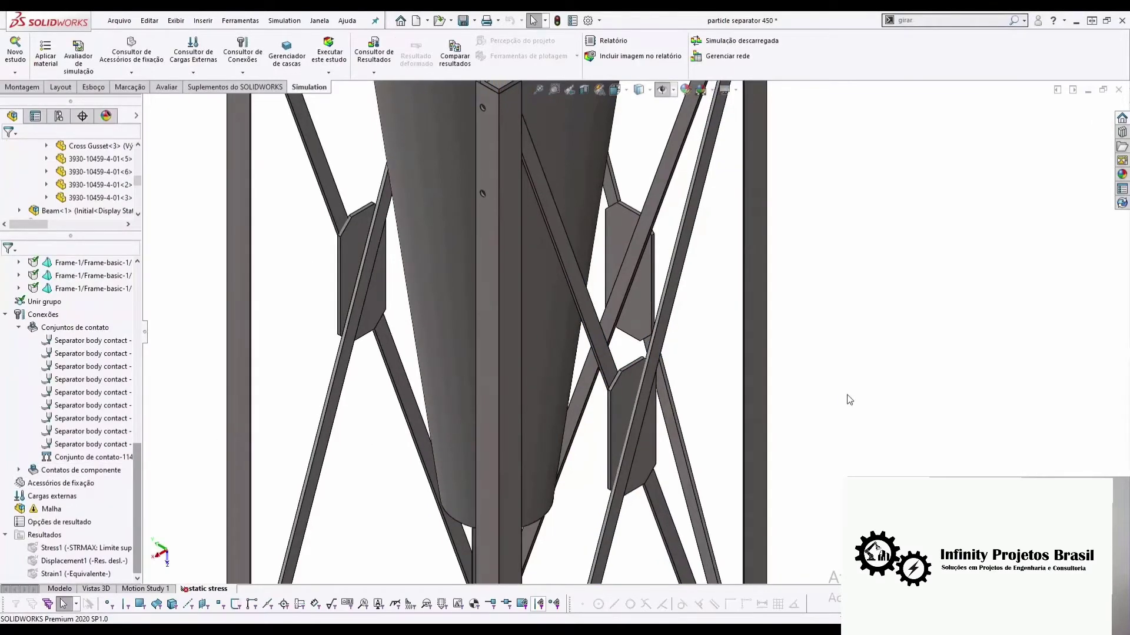
Bond the first pair of crossing diagonal beams to the gusset plate face with a Unido contact set
{"action": "key", "text": "Escape"}
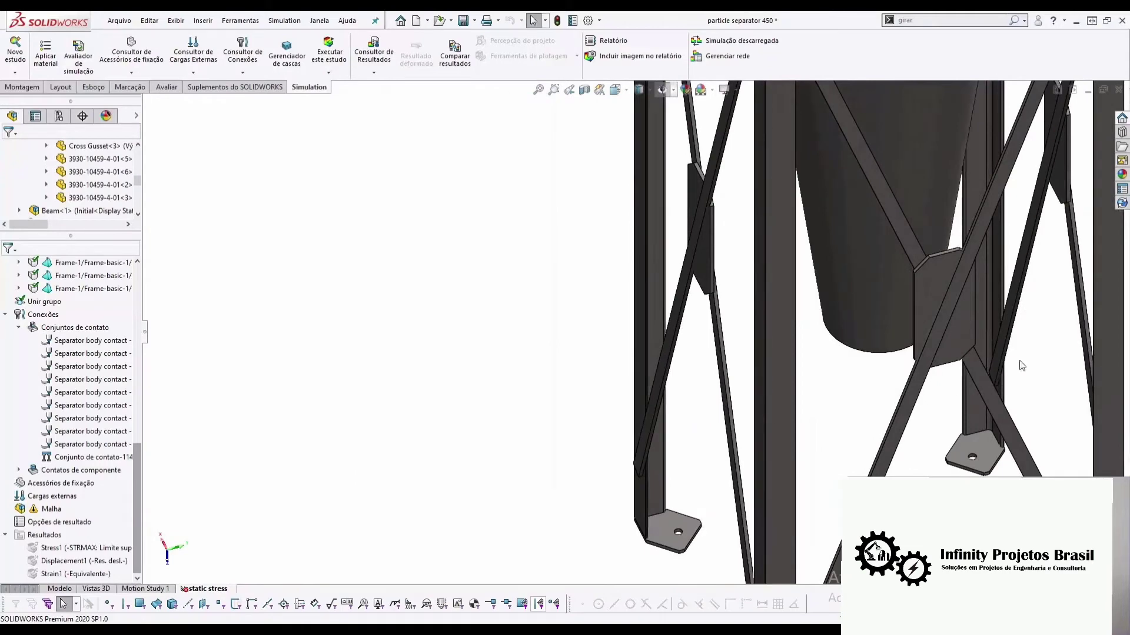
{"action": "scroll", "coordinate": [796, 290], "scroll_direction": "up", "scroll_amount": 3}
{"action": "scroll", "coordinate": [771, 342], "scroll_direction": "down", "scroll_amount": 6}
{"action": "scroll", "coordinate": [776, 382], "scroll_direction": "up", "scroll_amount": 4}
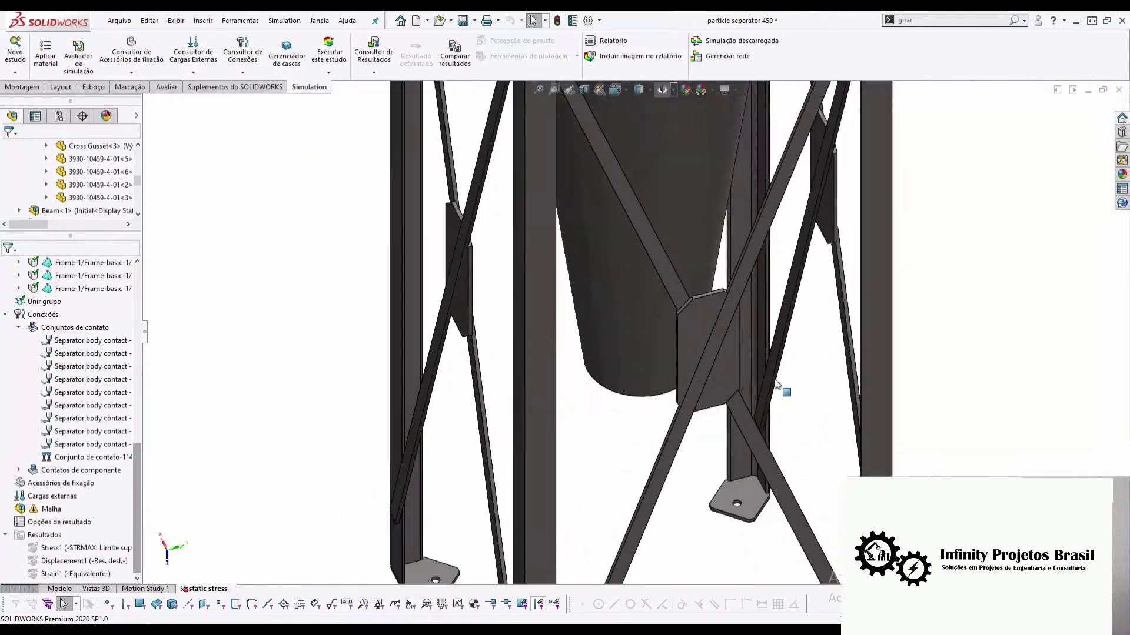
{"action": "right_click", "coordinate": [70, 333]}
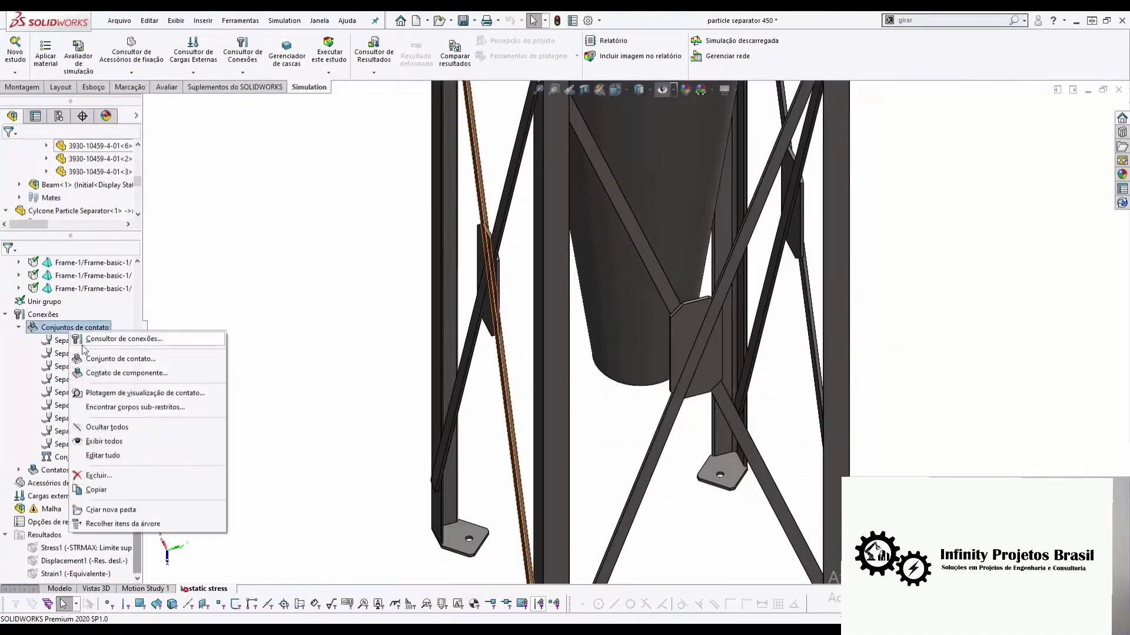
{"action": "key", "text": "Escape"}
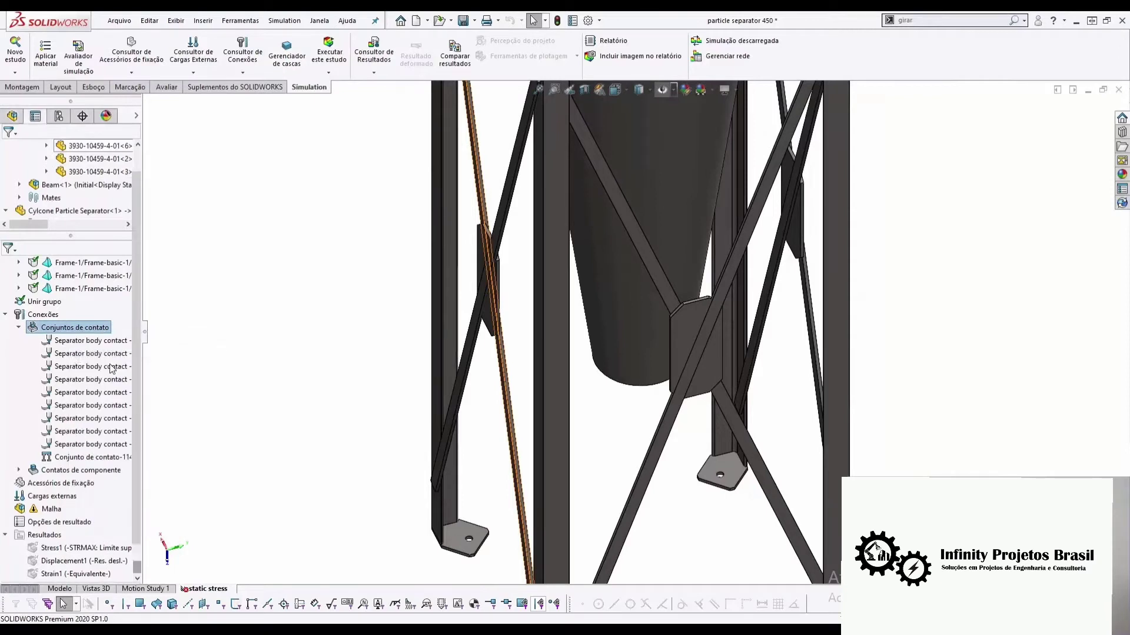
{"action": "left_click", "coordinate": [44, 287]}
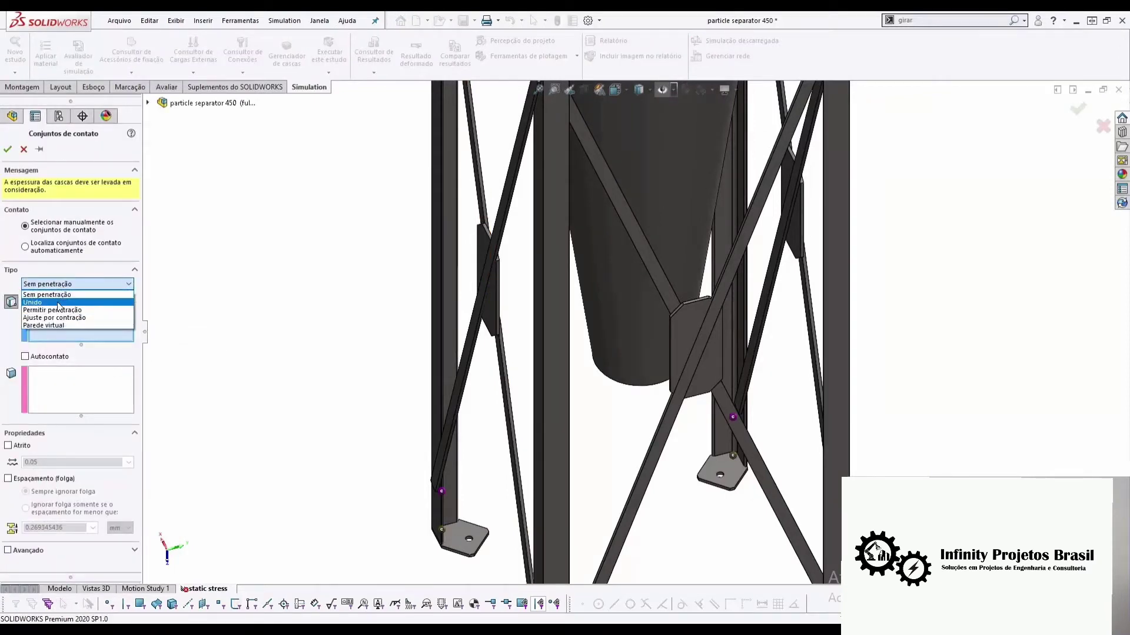
{"action": "left_click", "coordinate": [57, 302]}
{"action": "left_click", "coordinate": [12, 296]}
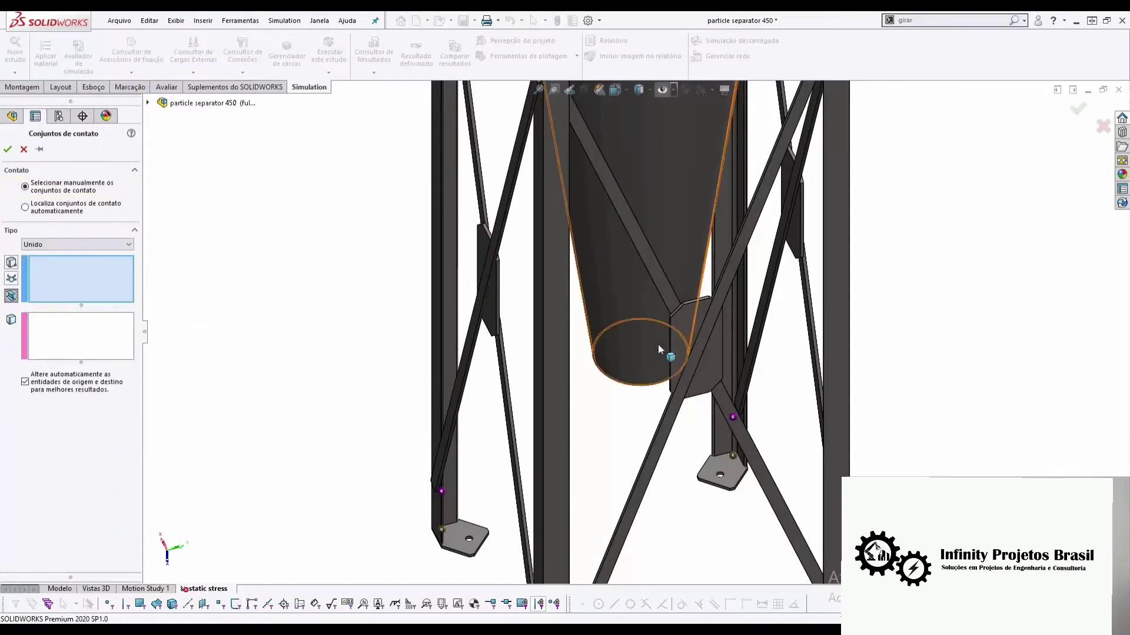
{"action": "left_click", "coordinate": [725, 282]}
{"action": "left_click", "coordinate": [661, 279]}
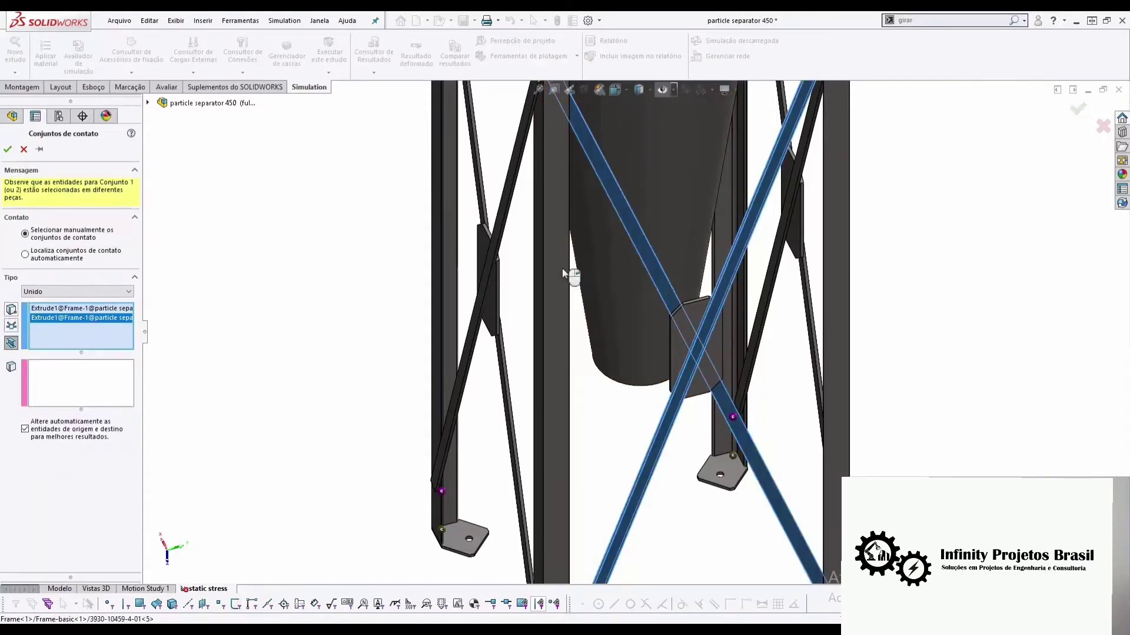
{"action": "left_click", "coordinate": [44, 377]}
{"action": "left_click", "coordinate": [696, 315]}
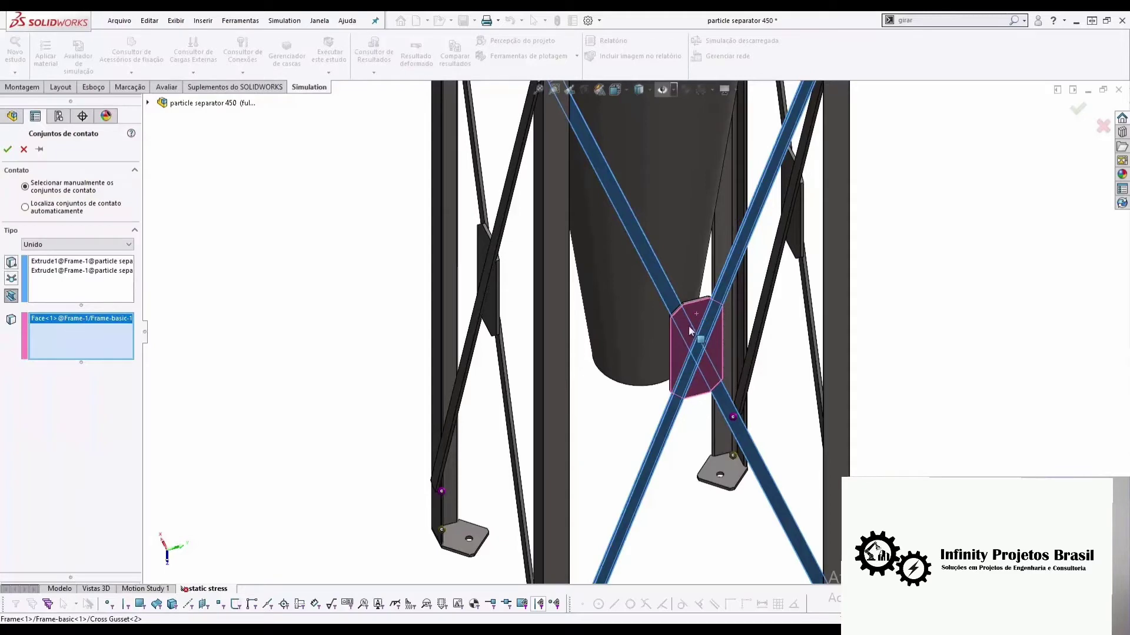
{"action": "left_click", "coordinate": [8, 149]}
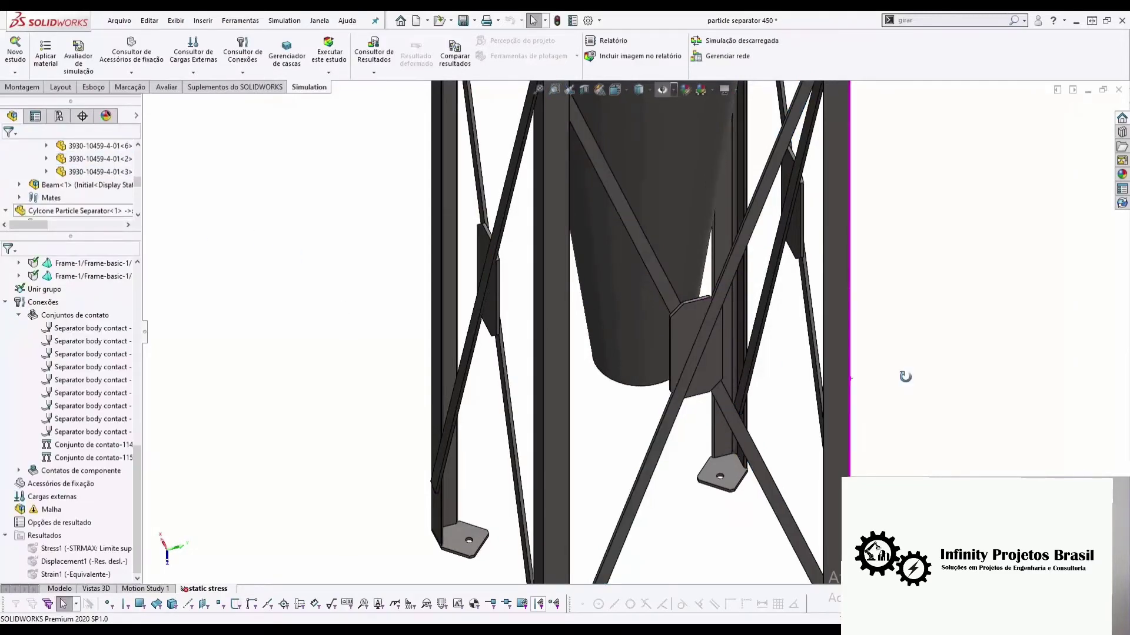
Bond the other pair of crossing diagonal beams over the cone to their gusset face
{"action": "scroll", "coordinate": [912, 380], "scroll_direction": "up", "scroll_amount": 3}
{"action": "scroll", "coordinate": [853, 377], "scroll_direction": "up", "scroll_amount": 3}
{"action": "scroll", "coordinate": [930, 377], "scroll_direction": "up", "scroll_amount": 2}
{"action": "scroll", "coordinate": [917, 329], "scroll_direction": "down", "scroll_amount": 4}
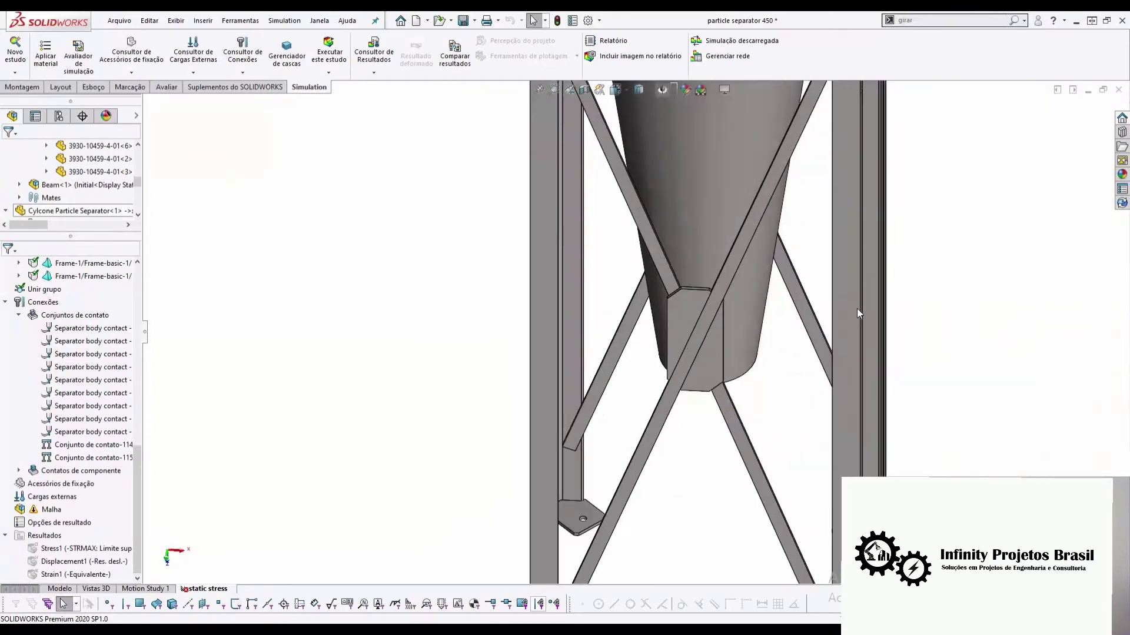
{"action": "right_click", "coordinate": [77, 315]}
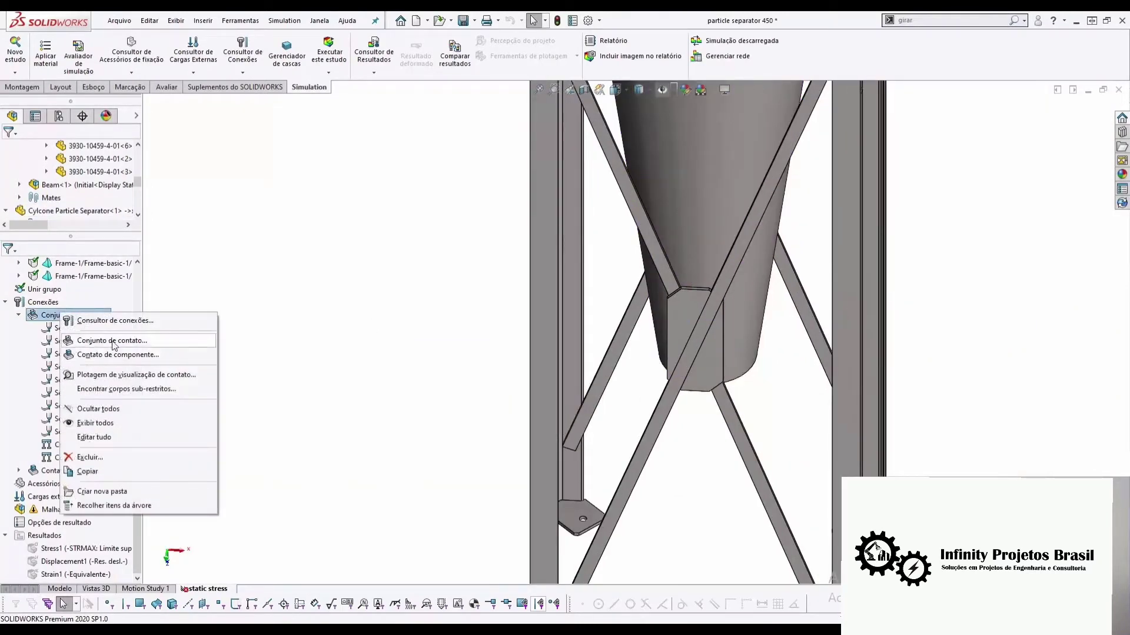
{"action": "left_click", "coordinate": [111, 340]}
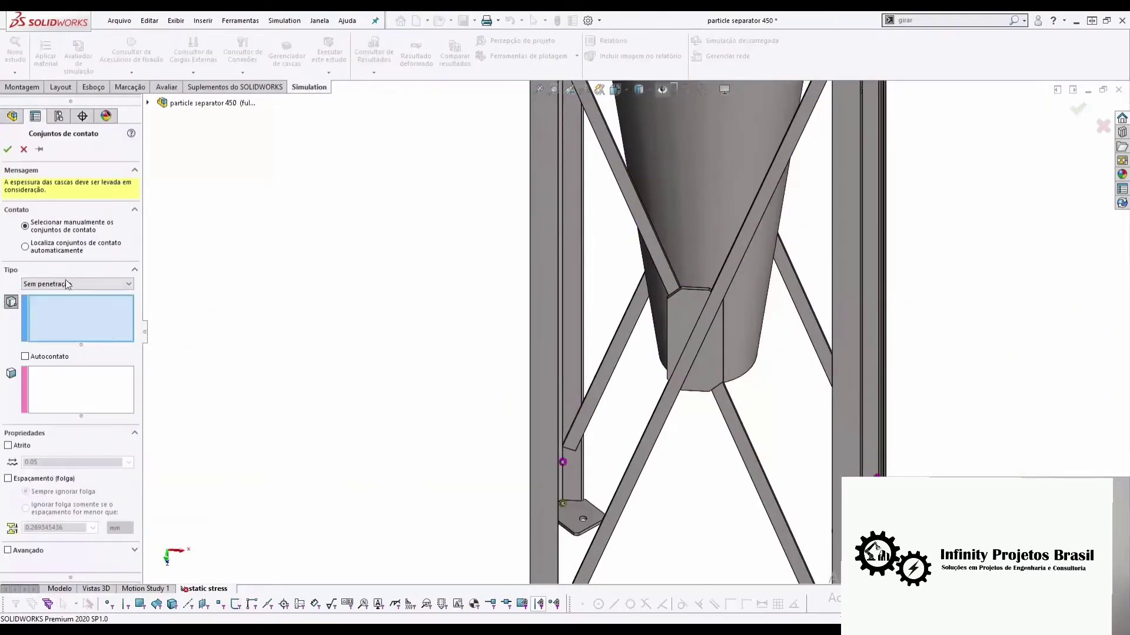
{"action": "left_click", "coordinate": [68, 283]}
{"action": "left_click", "coordinate": [35, 302]}
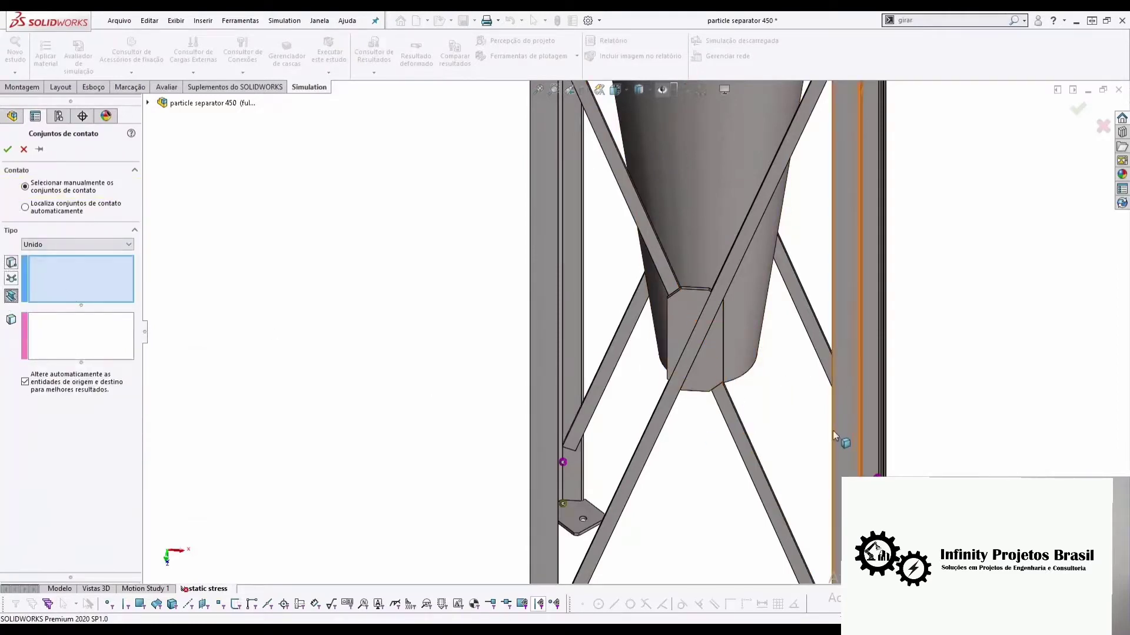
{"action": "left_click", "coordinate": [752, 464]}
{"action": "left_click", "coordinate": [641, 468]}
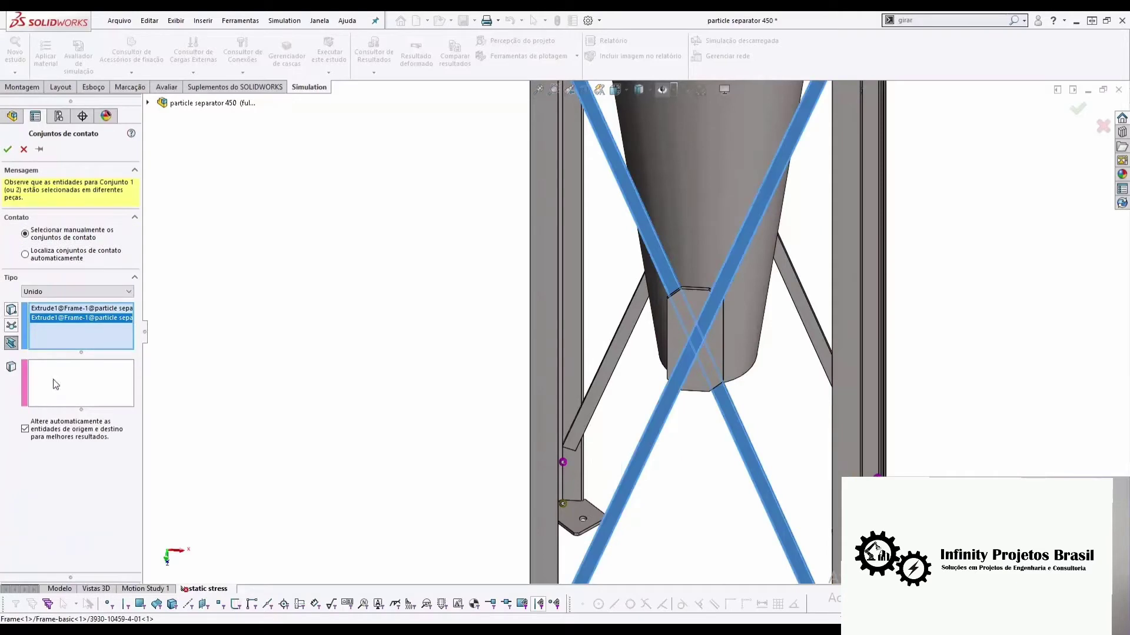
{"action": "left_click", "coordinate": [683, 328]}
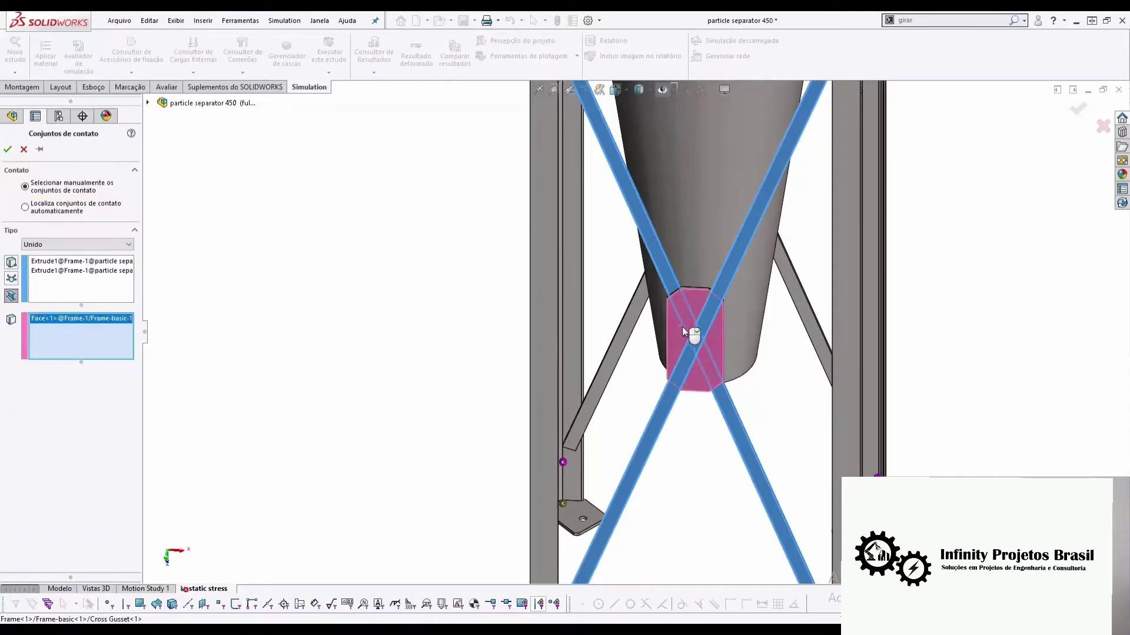
{"action": "left_click", "coordinate": [8, 150]}
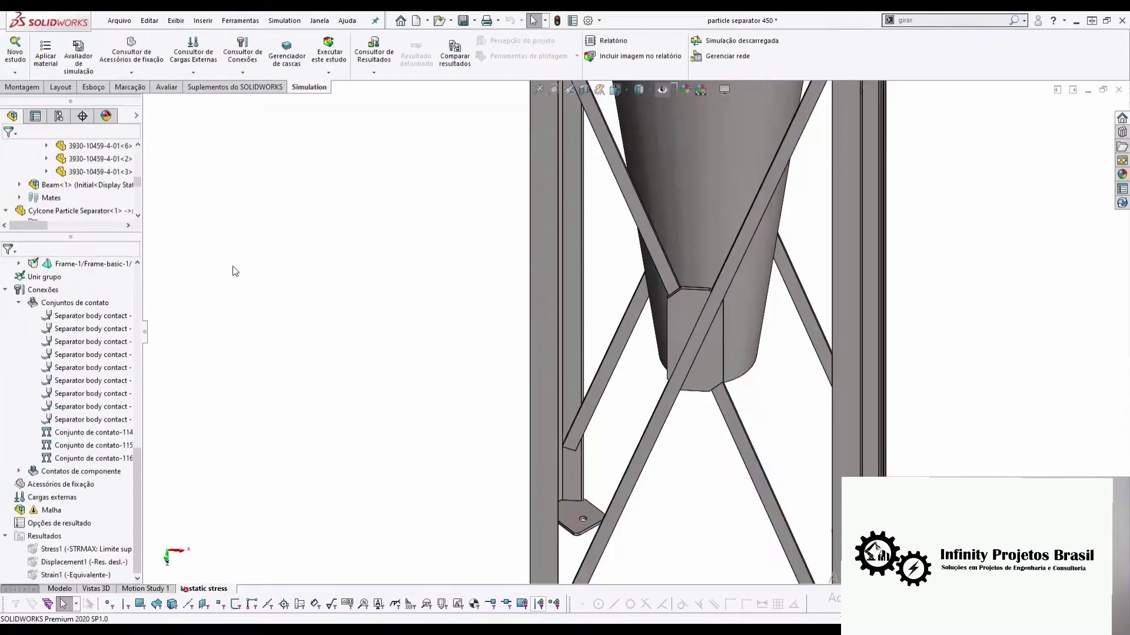
Show the zoomed-to-fit isometric assembly in the full configuration's ExplView2 exploded view
{"action": "key", "text": "ctrl+7"}
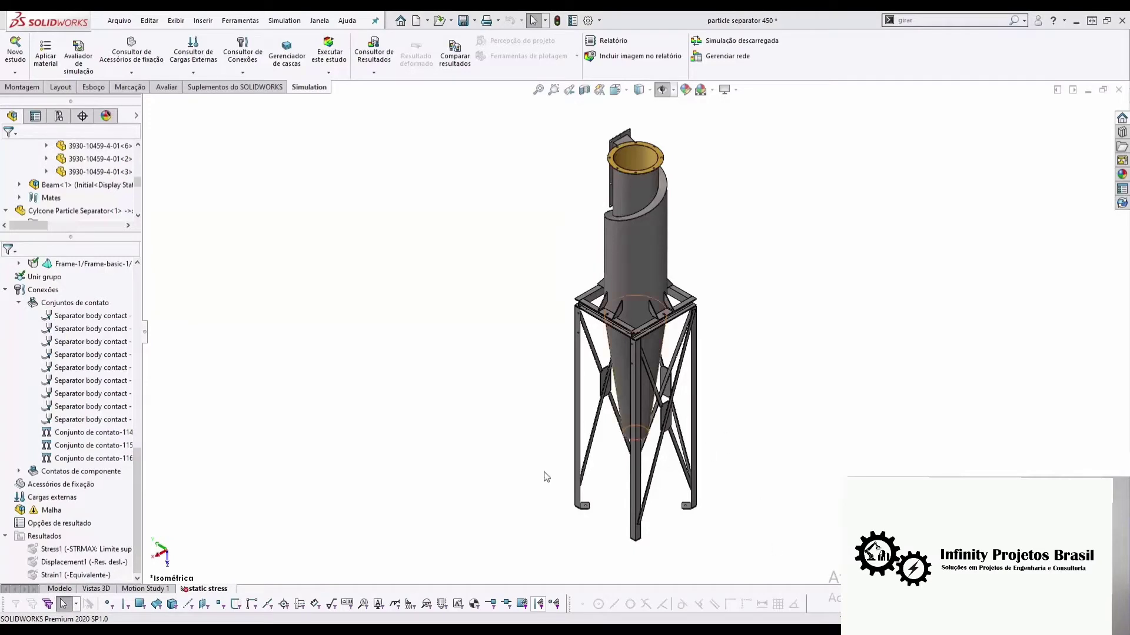
{"action": "scroll", "coordinate": [703, 296], "scroll_direction": "down", "scroll_amount": 2}
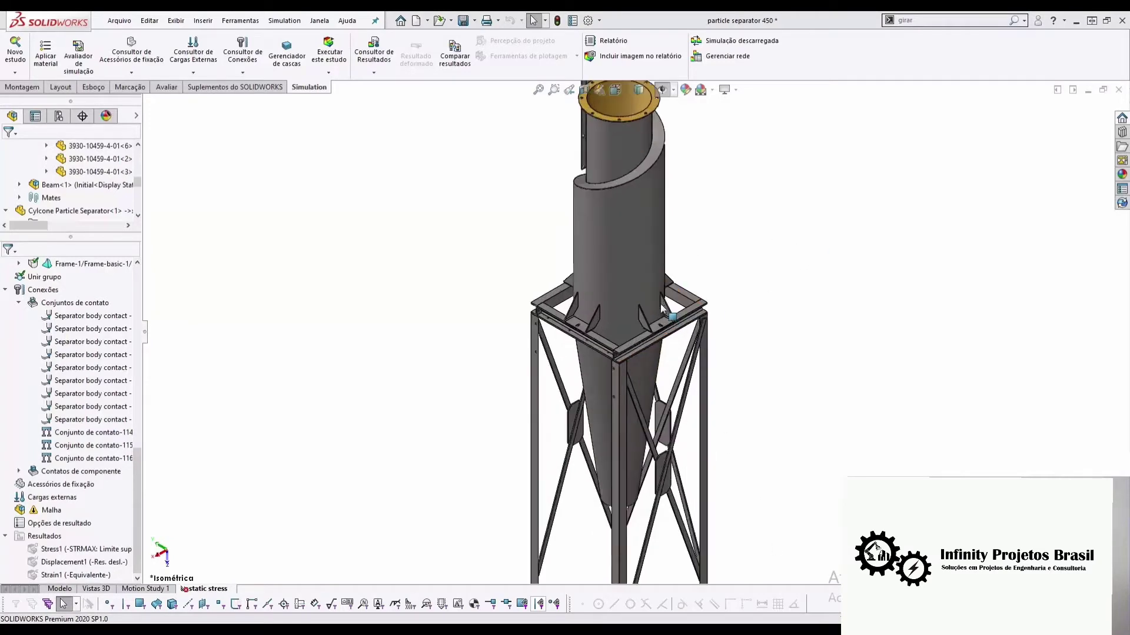
{"action": "scroll", "coordinate": [660, 304], "scroll_direction": "down", "scroll_amount": 4}
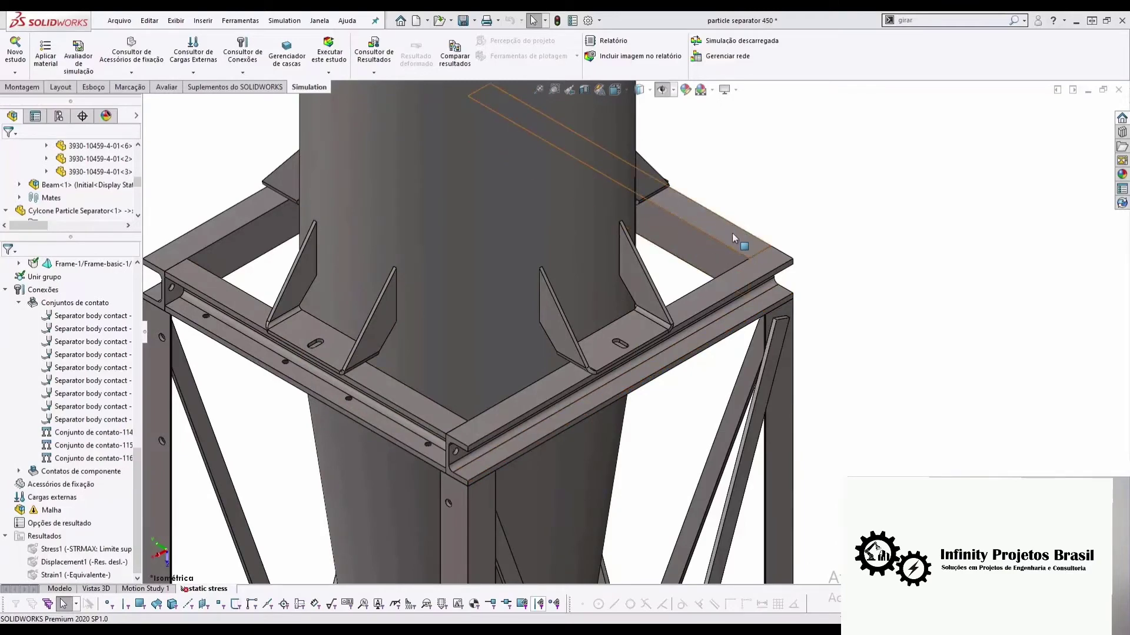
{"action": "key", "text": "f"}
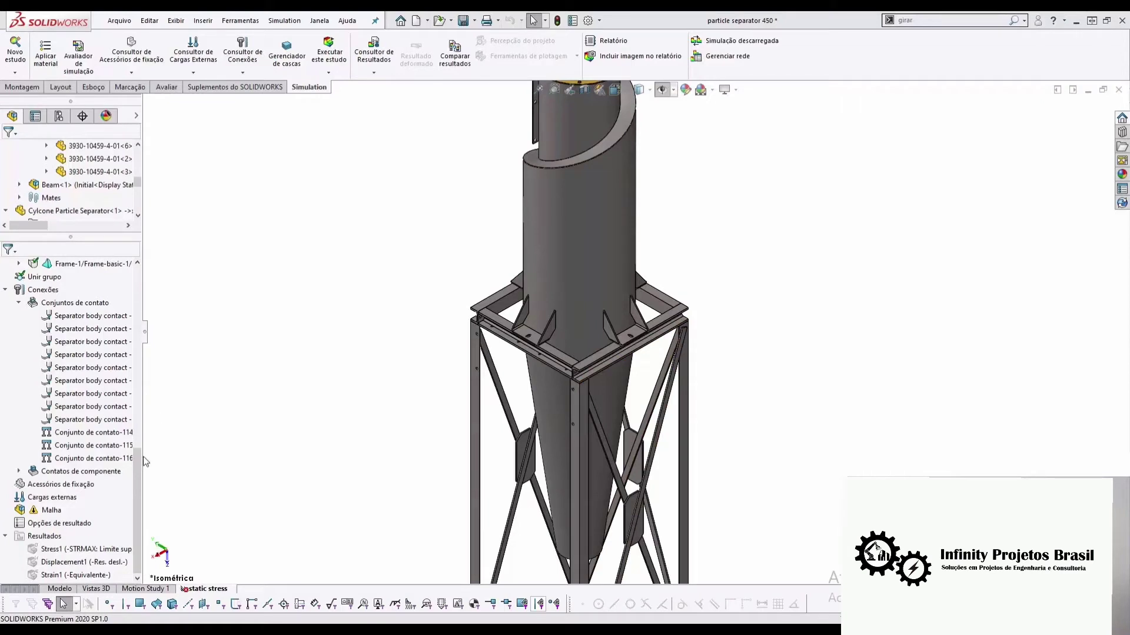
{"action": "left_click", "coordinate": [59, 121]}
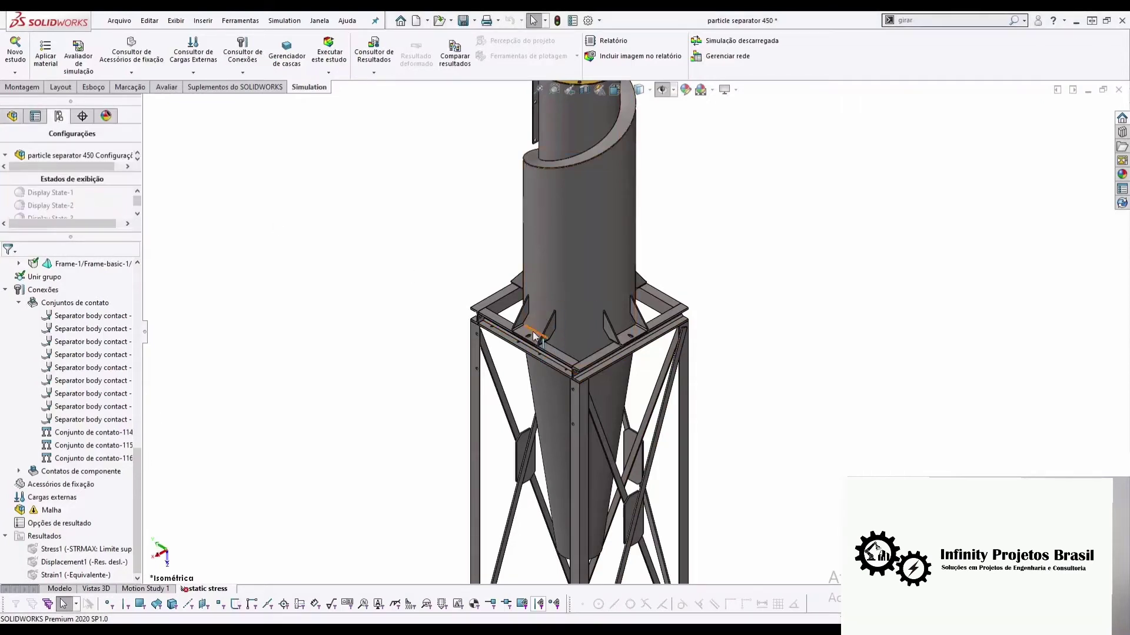
{"action": "left_click_drag", "start_coordinate": [73, 179], "coordinate": [73, 195]}
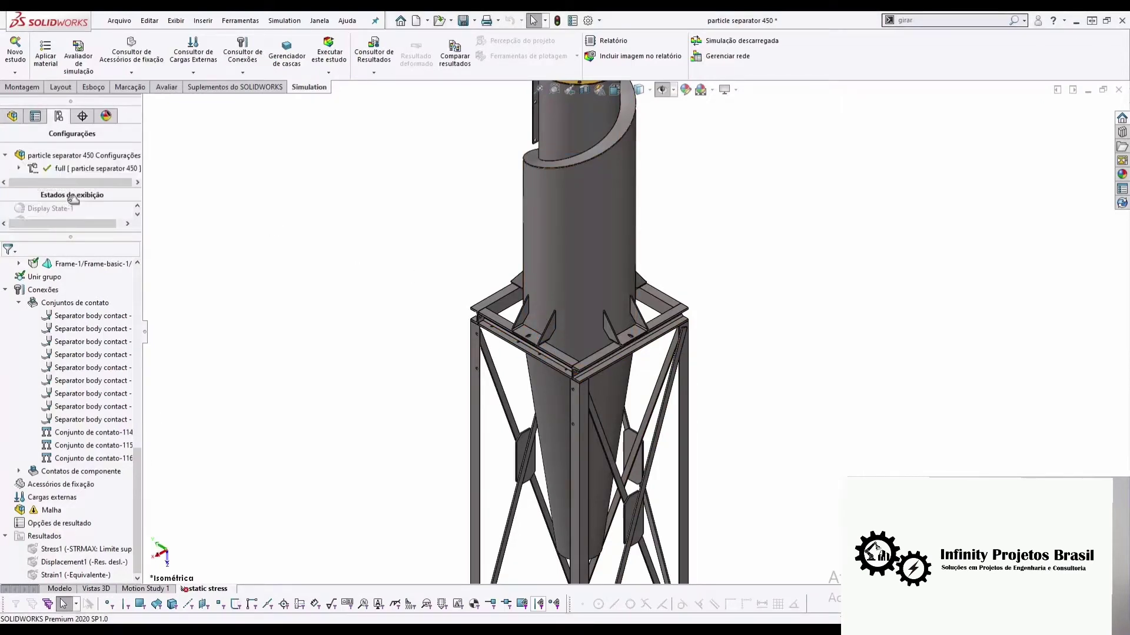
{"action": "left_click", "coordinate": [19, 169]}
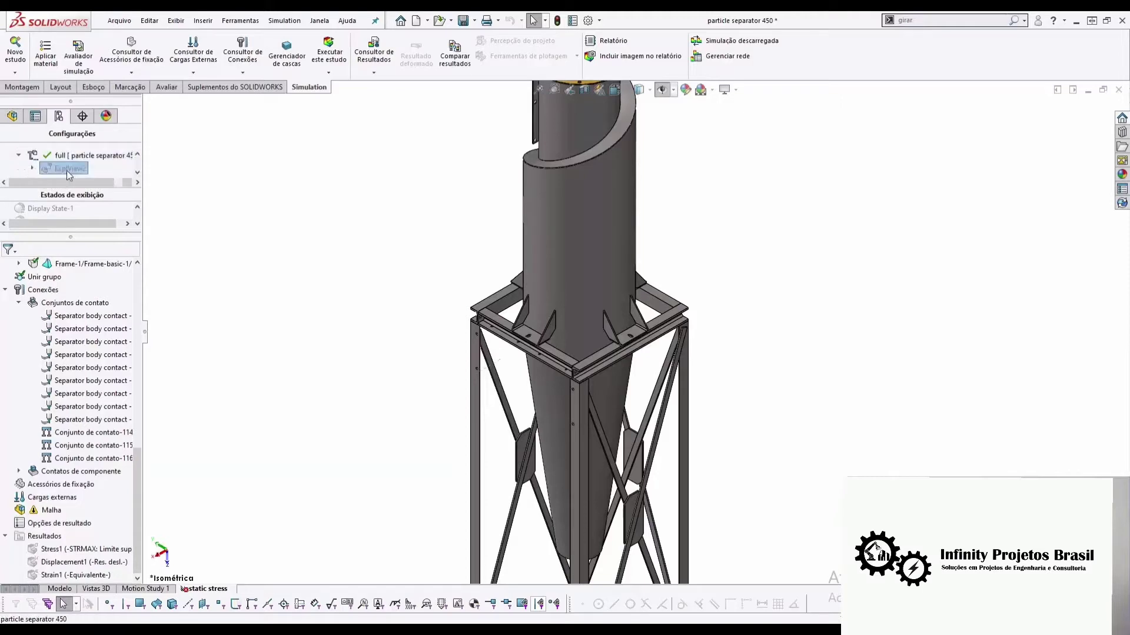
{"action": "double_click", "coordinate": [70, 156]}
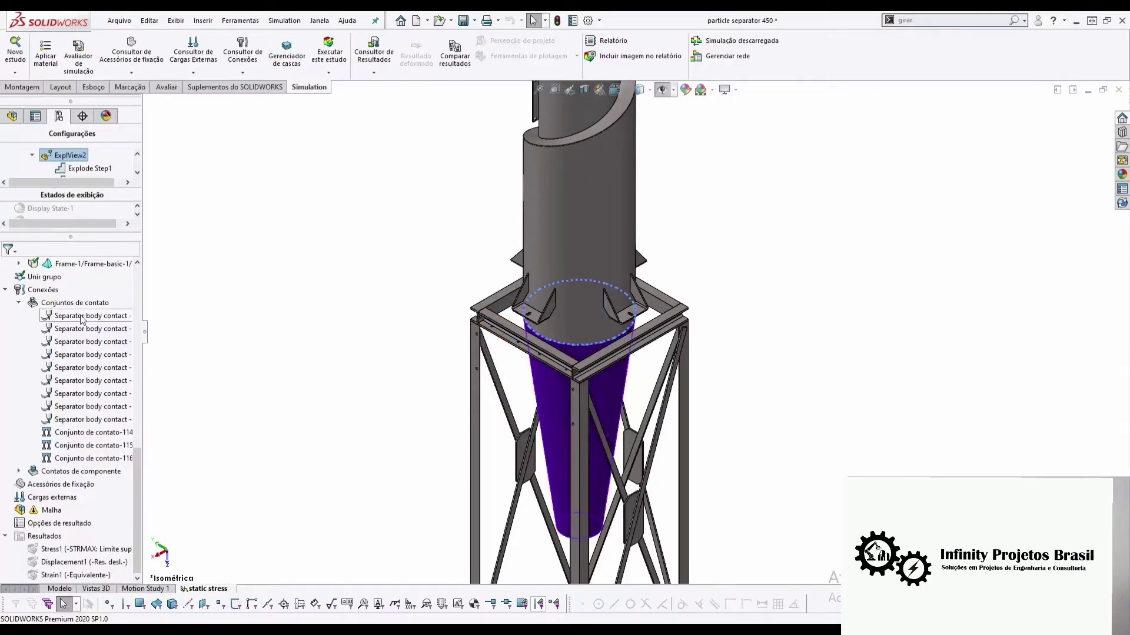
Bond the top frame beam to the cyclone's mounting plate face with a Unido contact set
{"action": "right_click", "coordinate": [82, 305]}
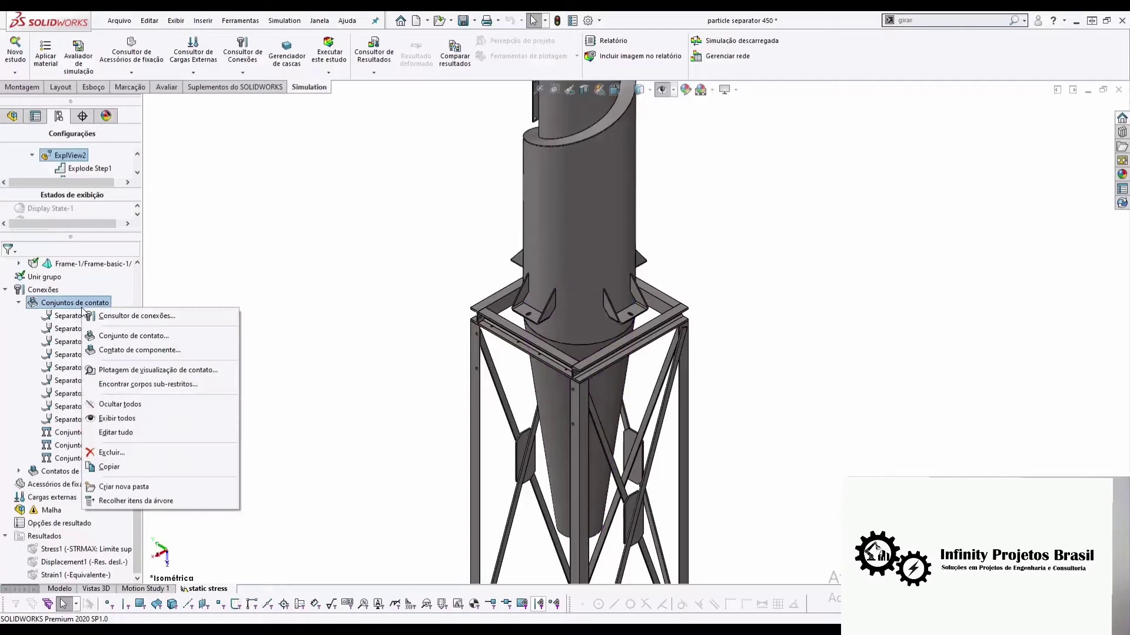
{"action": "left_click", "coordinate": [108, 336]}
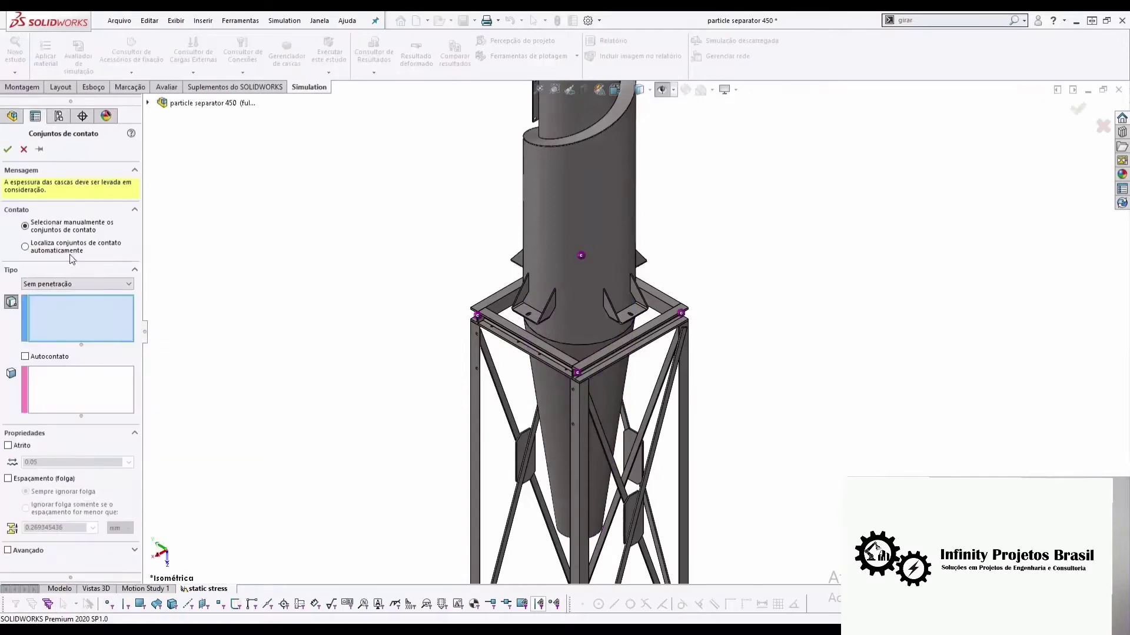
{"action": "left_click", "coordinate": [58, 285]}
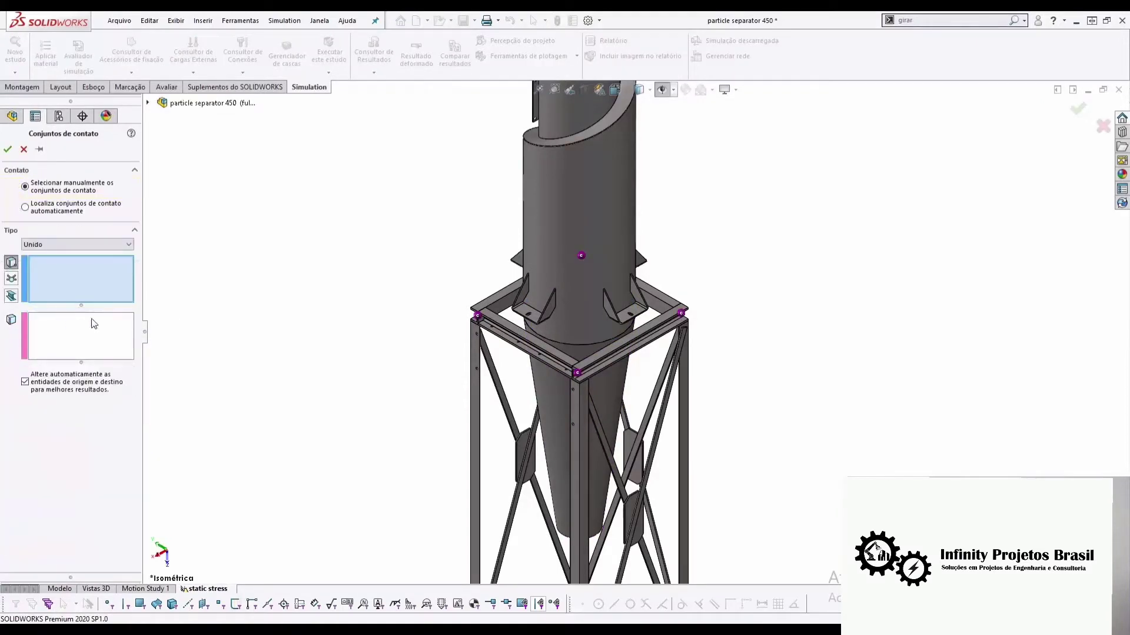
{"action": "scroll", "coordinate": [547, 353], "scroll_direction": "down", "scroll_amount": 3}
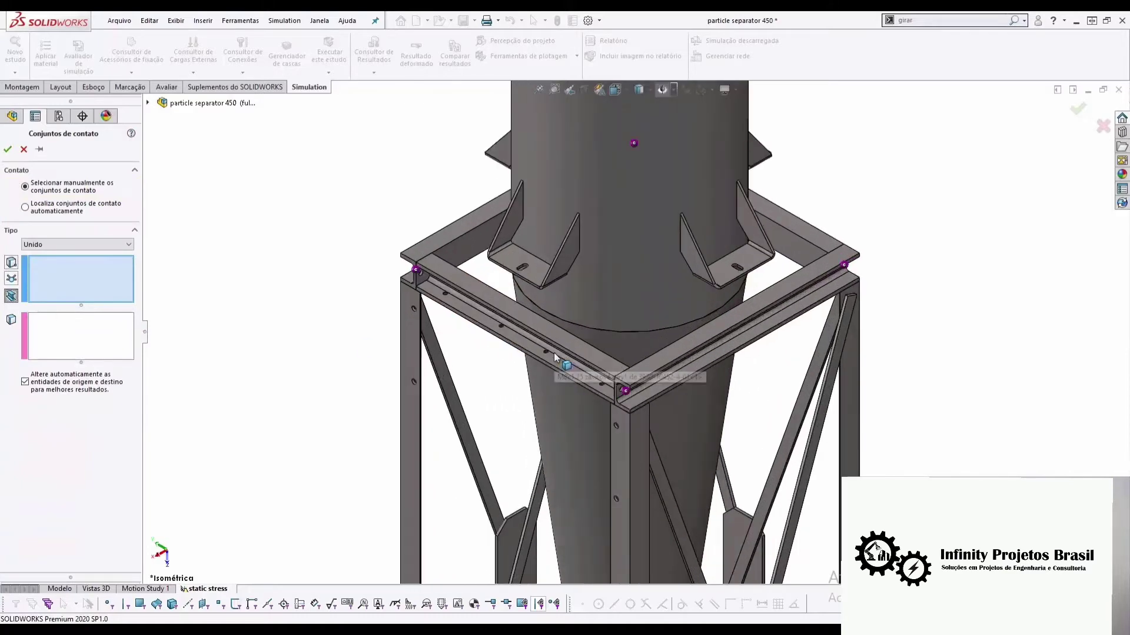
{"action": "scroll", "coordinate": [553, 352], "scroll_direction": "down", "scroll_amount": 5}
{"action": "left_click", "coordinate": [561, 313]}
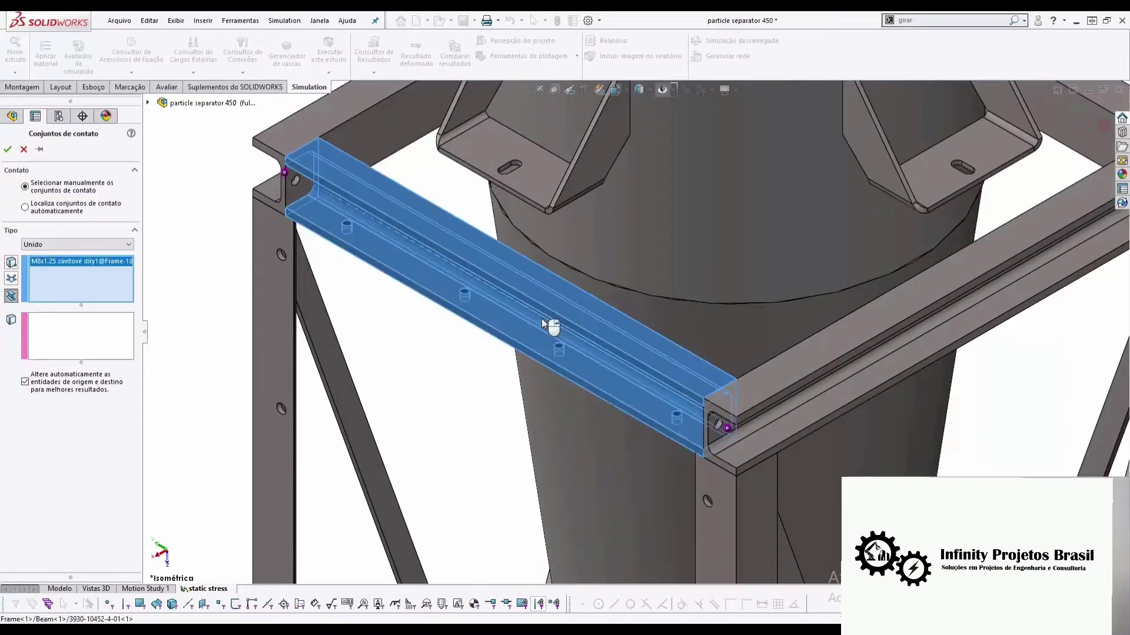
{"action": "left_click", "coordinate": [70, 359]}
{"action": "mouse_move", "coordinate": [612, 245]}
{"action": "middle_mouse_down"}
{"action": "mouse_move", "coordinate": [676, 169]}
{"action": "mouse_move", "coordinate": [602, 93]}
{"action": "mouse_move", "coordinate": [559, 133]}
{"action": "middle_mouse_up"}
{"action": "left_click", "coordinate": [559, 139]}
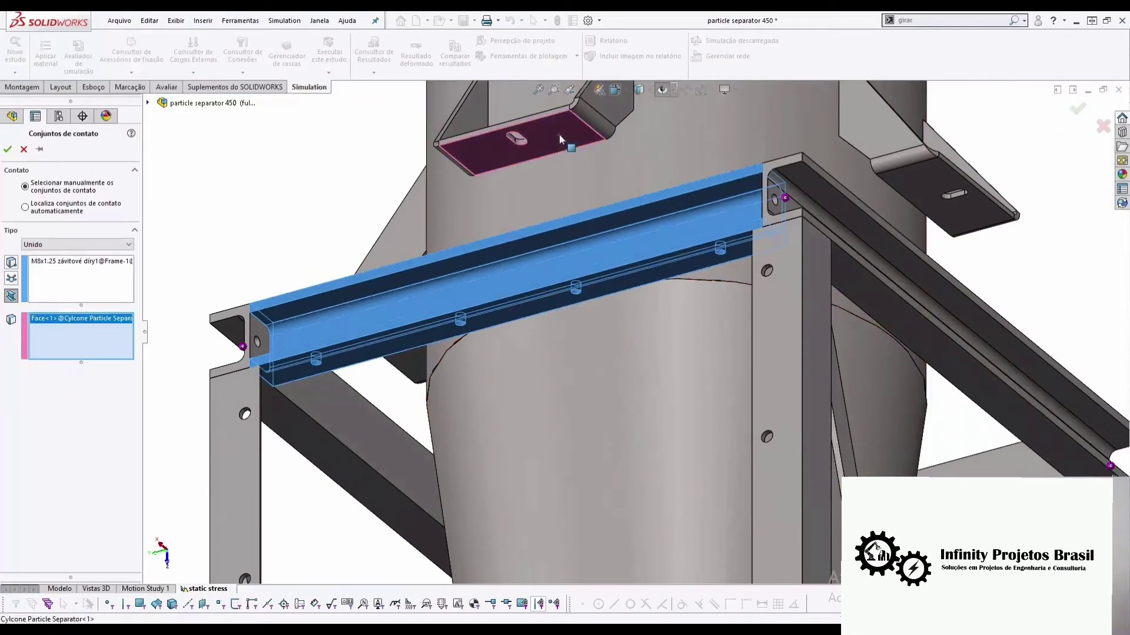
{"action": "left_click", "coordinate": [7, 151]}
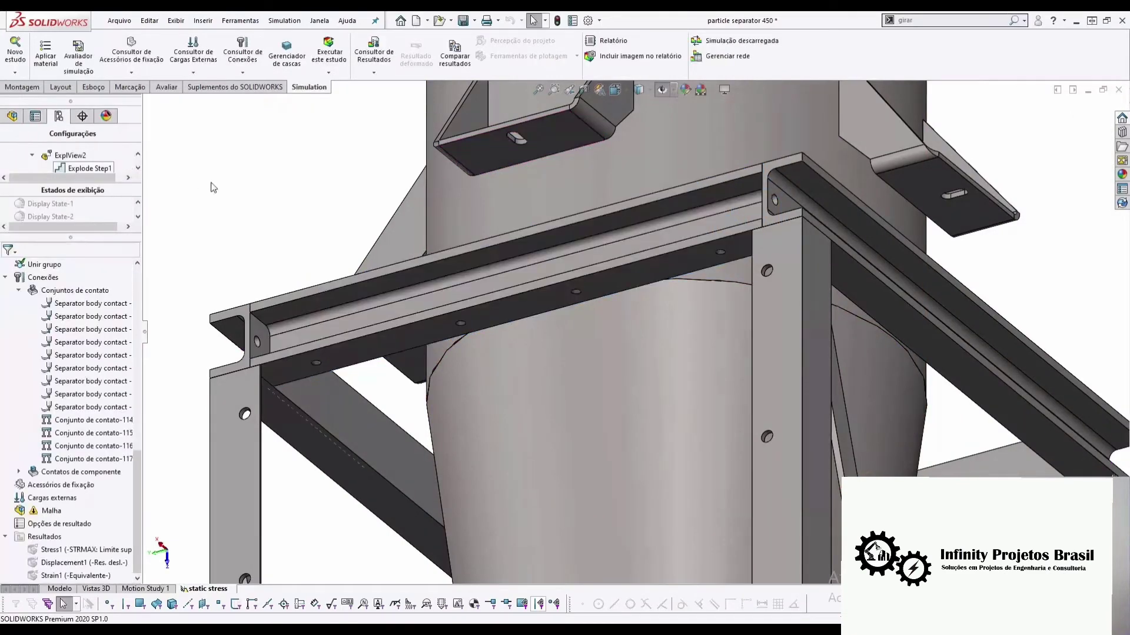
Bond the horizontal beam body to the support bracket's bottom face with another Unido contact set
{"action": "mouse_move", "coordinate": [897, 277]}
{"action": "middle_mouse_down"}
{"action": "mouse_move", "coordinate": [884, 350]}
{"action": "mouse_move", "coordinate": [940, 257]}
{"action": "middle_mouse_up"}
{"action": "scroll", "coordinate": [939, 258], "scroll_direction": "down", "scroll_amount": 3}
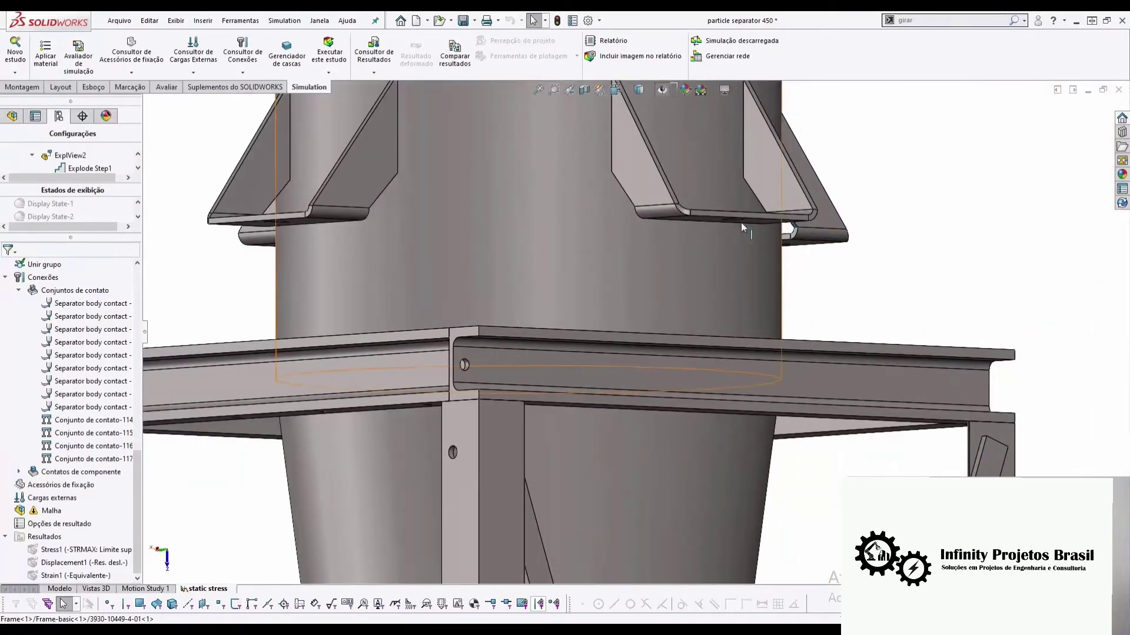
{"action": "right_click", "coordinate": [78, 293]}
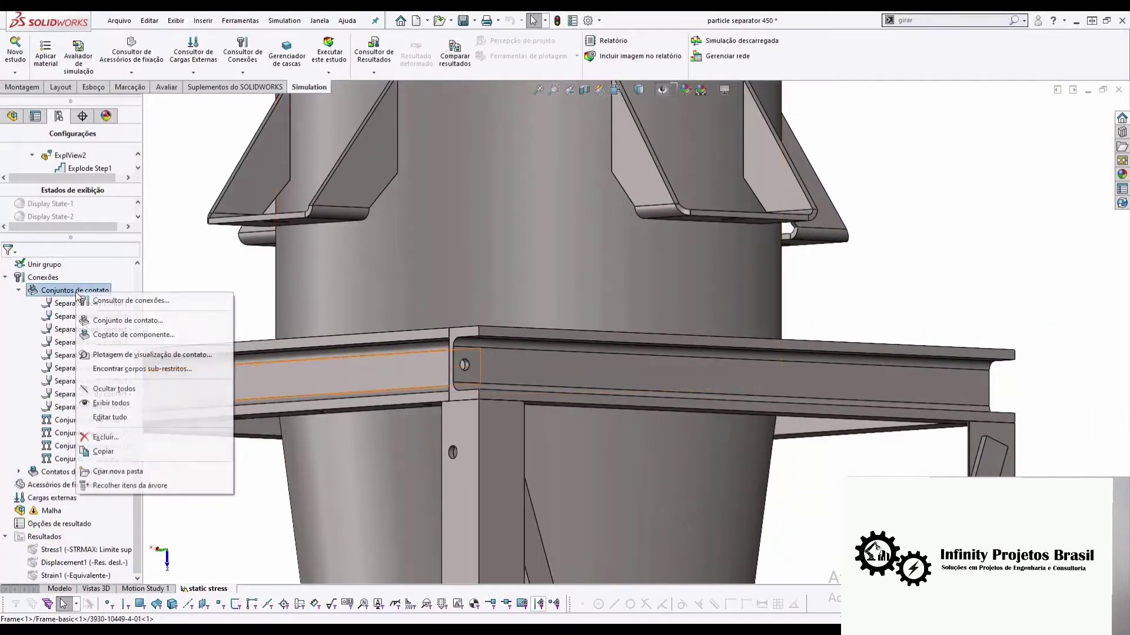
{"action": "left_click", "coordinate": [99, 321]}
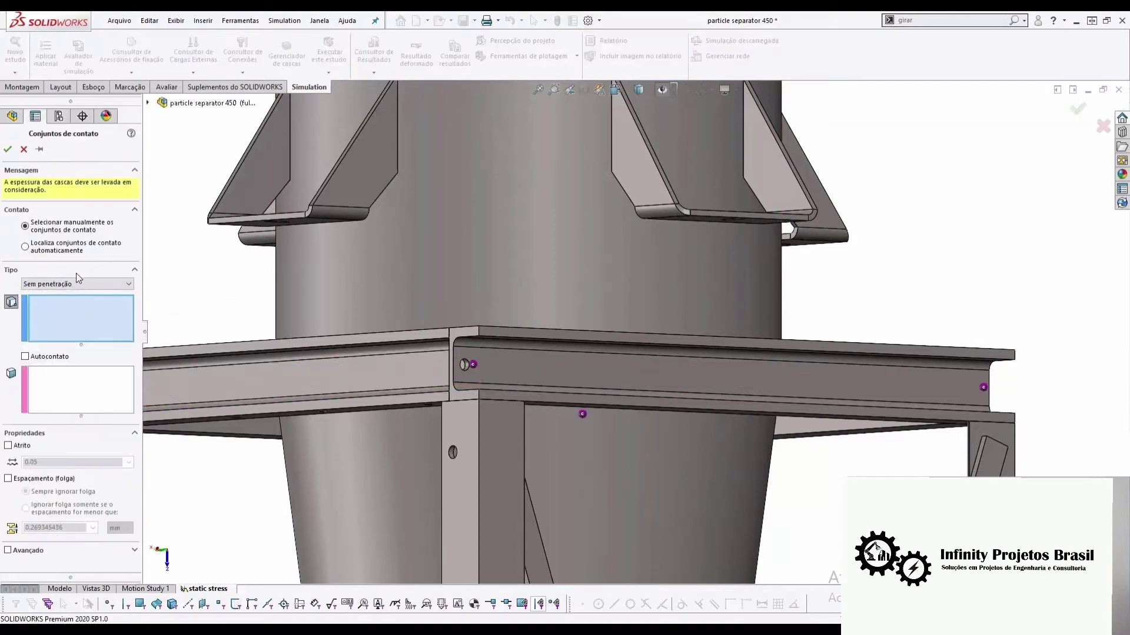
{"action": "left_click", "coordinate": [78, 283]}
{"action": "left_click", "coordinate": [64, 303]}
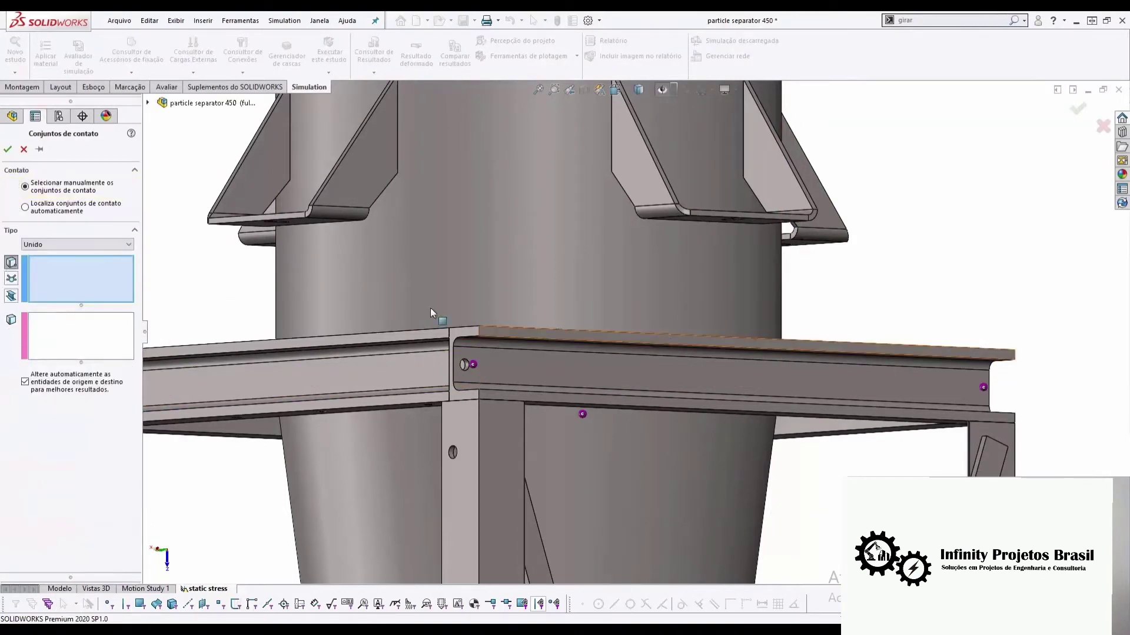
{"action": "left_click", "coordinate": [11, 295]}
{"action": "left_click", "coordinate": [729, 354]}
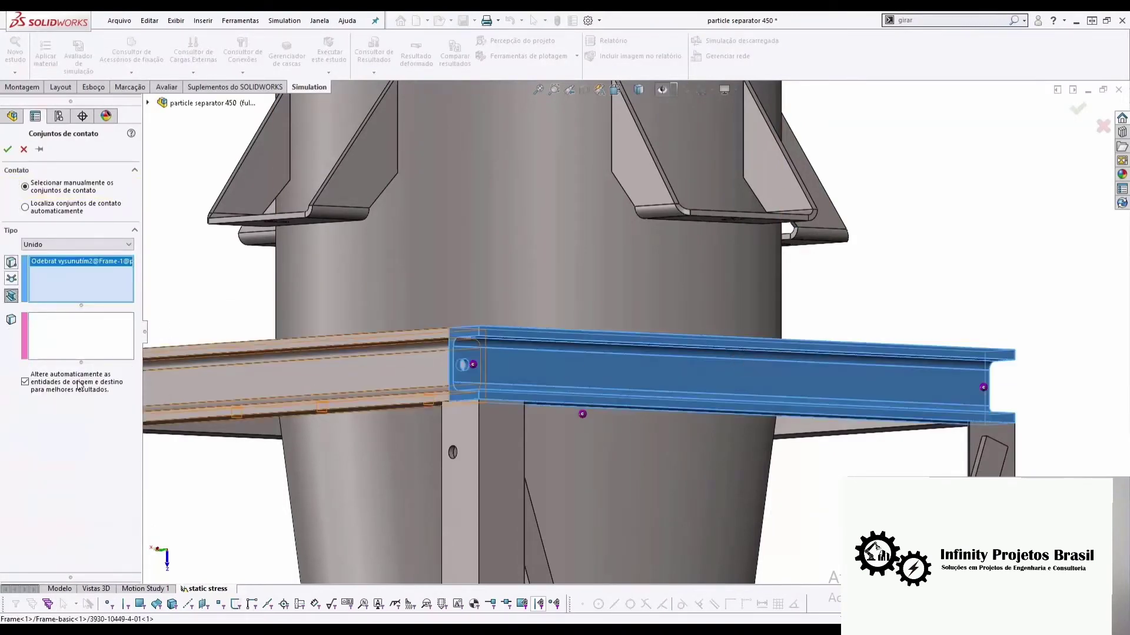
{"action": "left_click", "coordinate": [91, 353]}
{"action": "middle_click_drag", "start_coordinate": [769, 223], "coordinate": [781, 165]}
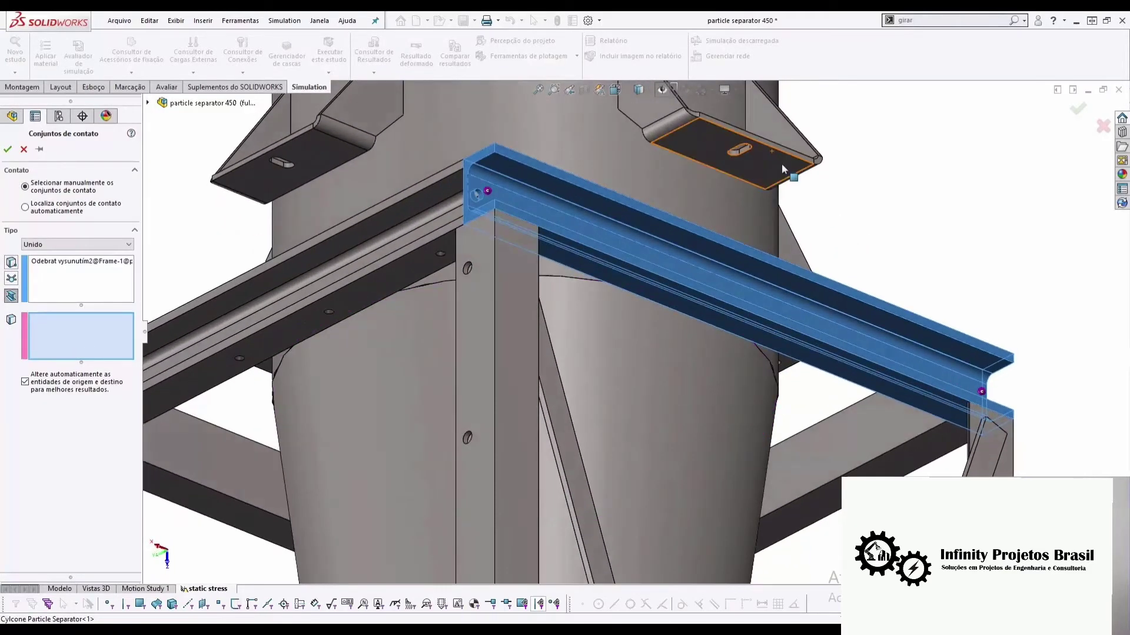
{"action": "left_click", "coordinate": [781, 164]}
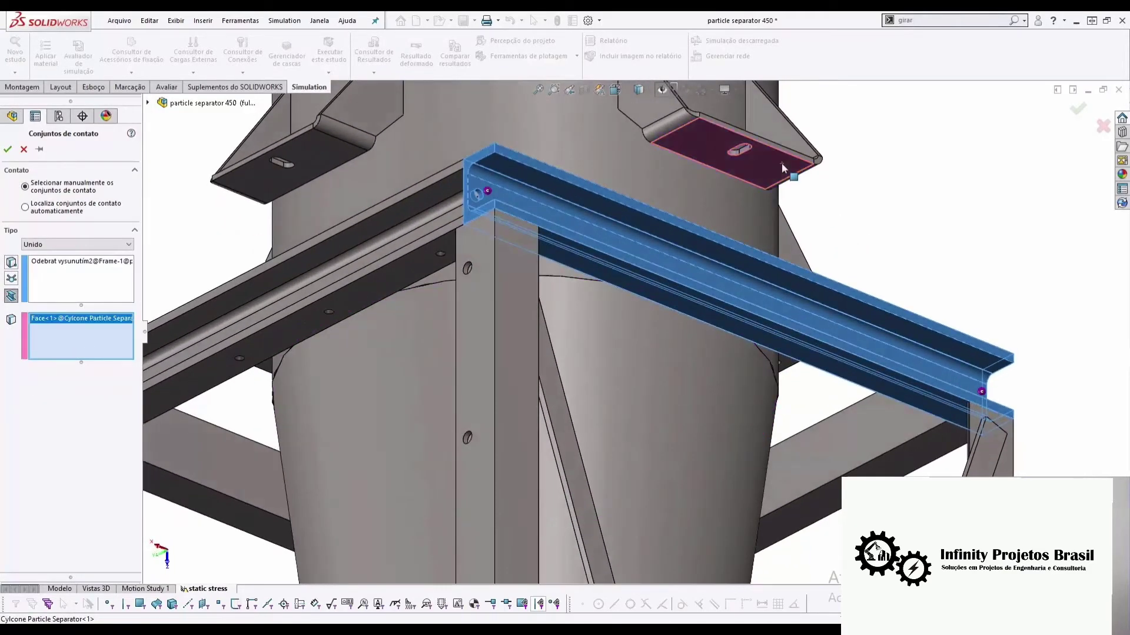
{"action": "left_click", "coordinate": [8, 150]}
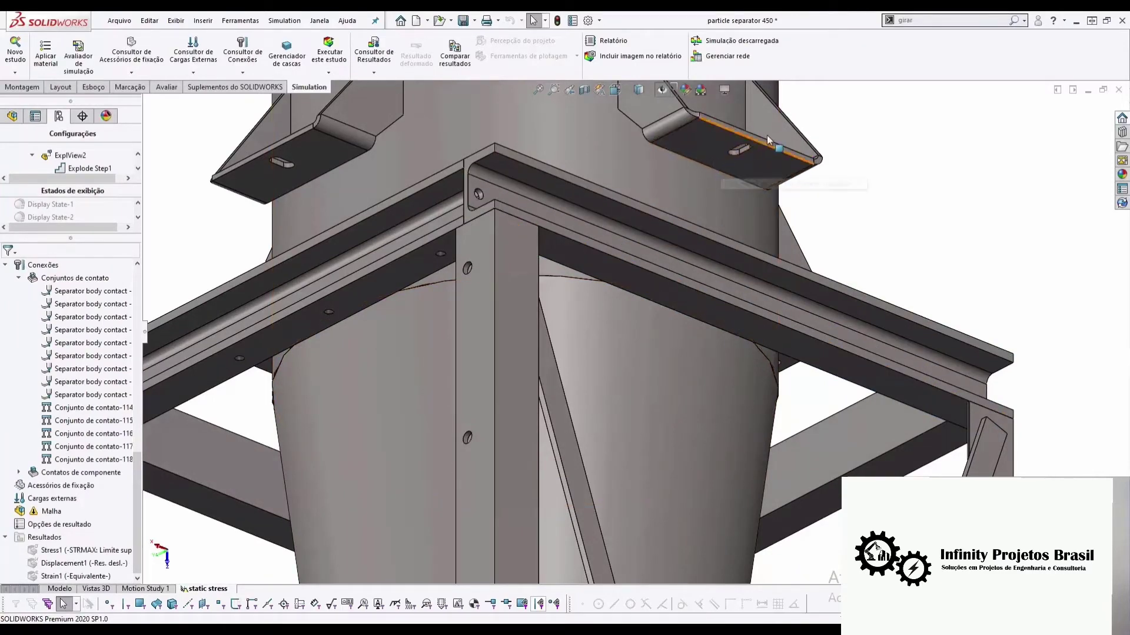
Create Conjunto de contato-119, bonding the adjacent horizontal beam to the second bracket's bottom face
{"action": "scroll", "coordinate": [881, 264], "scroll_direction": "up", "scroll_amount": 3}
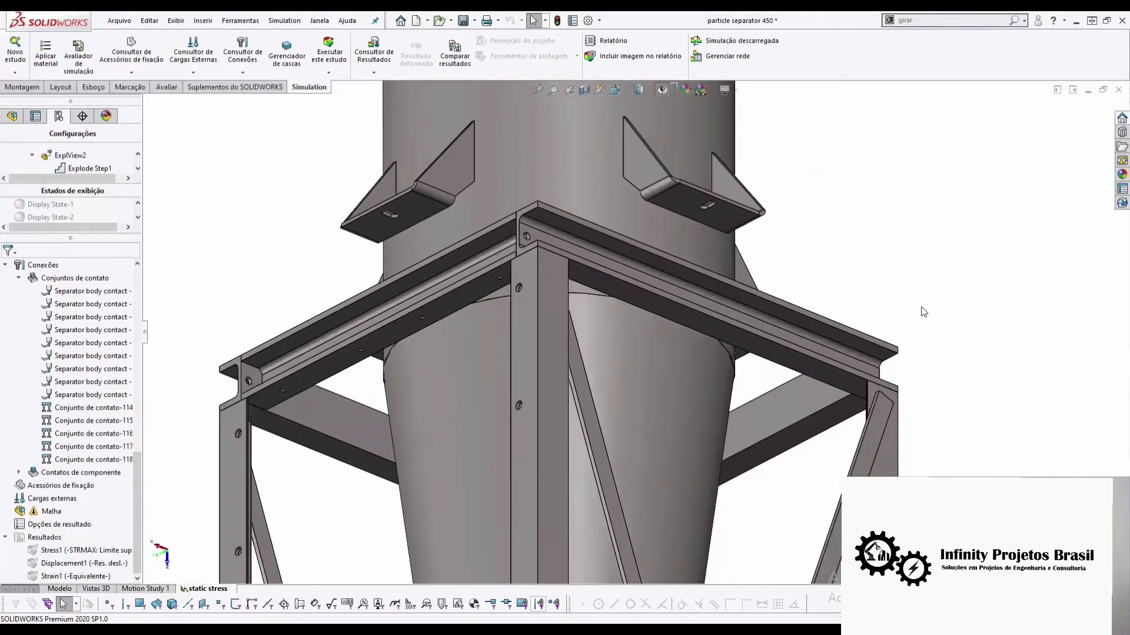
{"action": "scroll", "coordinate": [920, 313], "scroll_direction": "down", "scroll_amount": 3}
{"action": "scroll", "coordinate": [1000, 368], "scroll_direction": "down", "scroll_amount": 2}
{"action": "scroll", "coordinate": [860, 288], "scroll_direction": "down", "scroll_amount": 2}
{"action": "scroll", "coordinate": [860, 288], "scroll_direction": "down", "scroll_amount": 2}
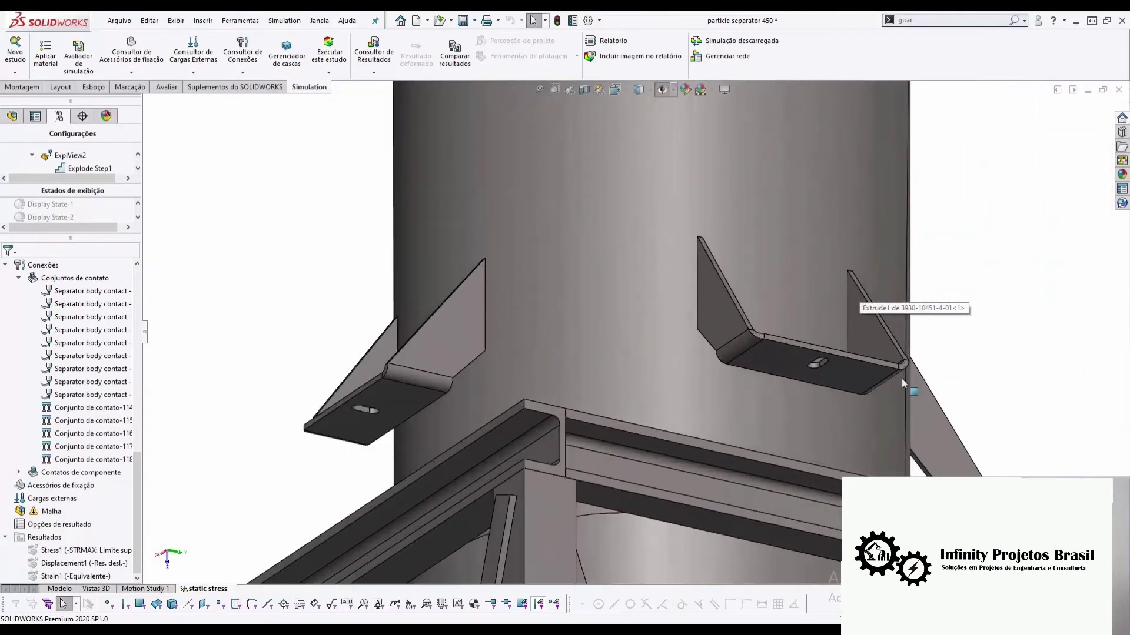
{"action": "scroll", "coordinate": [894, 385], "scroll_direction": "down", "scroll_amount": 3}
{"action": "right_click", "coordinate": [74, 284]}
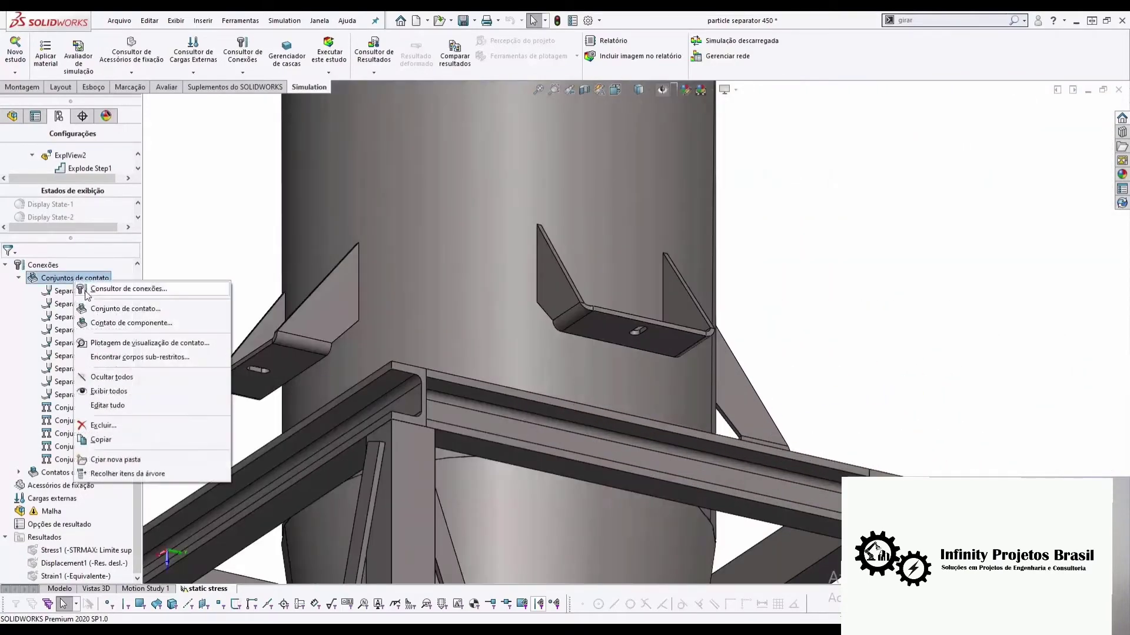
{"action": "left_click", "coordinate": [98, 311]}
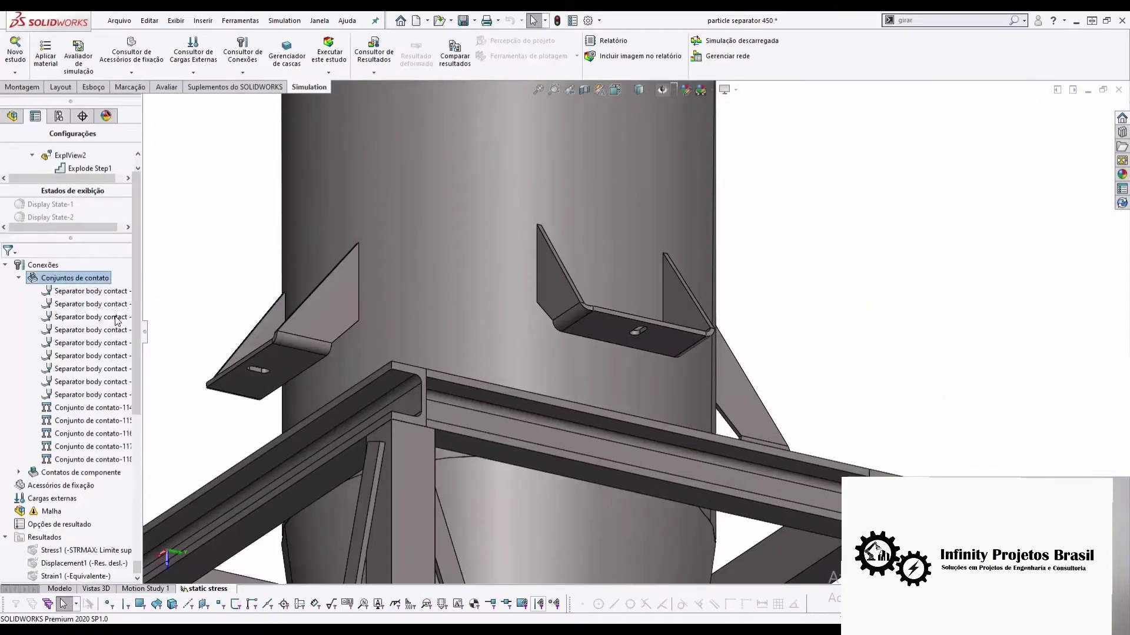
{"action": "left_click", "coordinate": [88, 284]}
{"action": "left_click", "coordinate": [65, 301]}
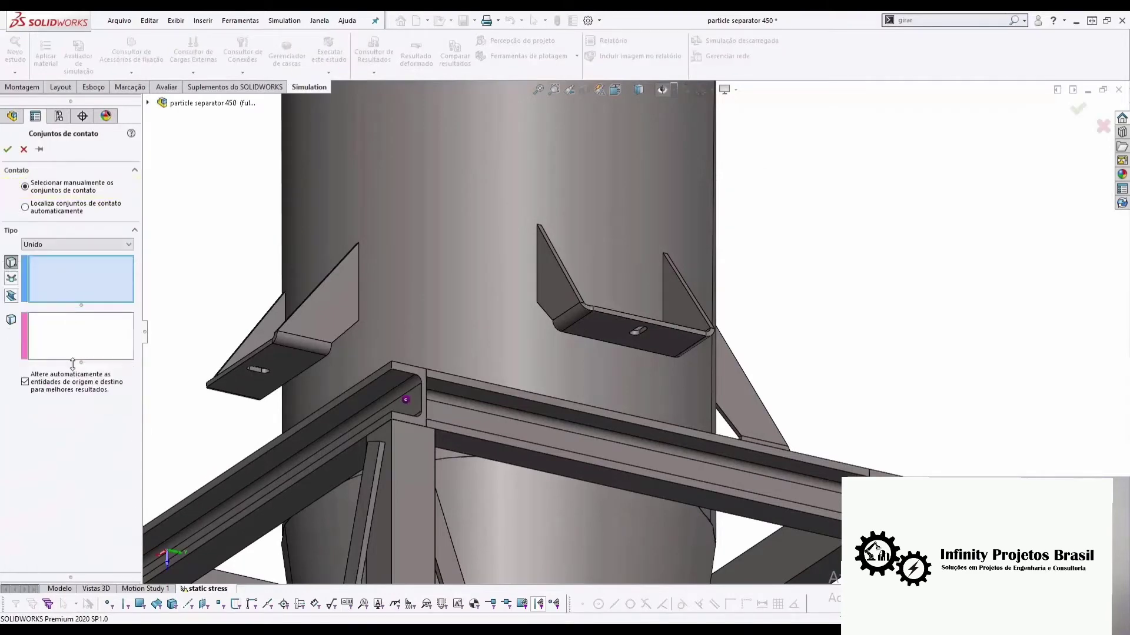
{"action": "left_click", "coordinate": [503, 414]}
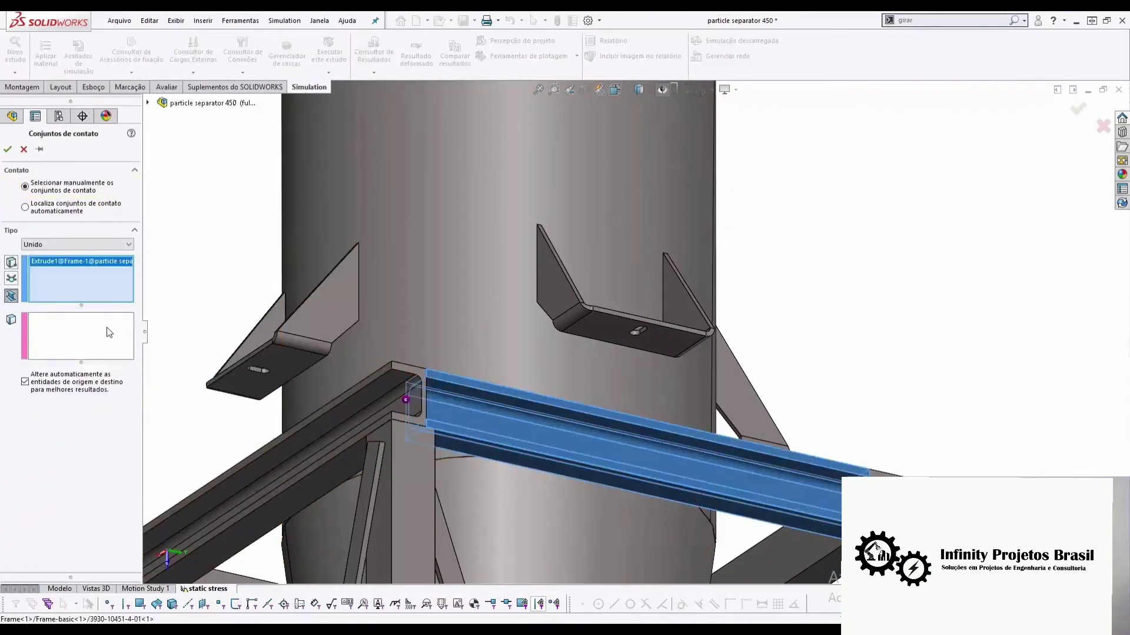
{"action": "left_click", "coordinate": [667, 334]}
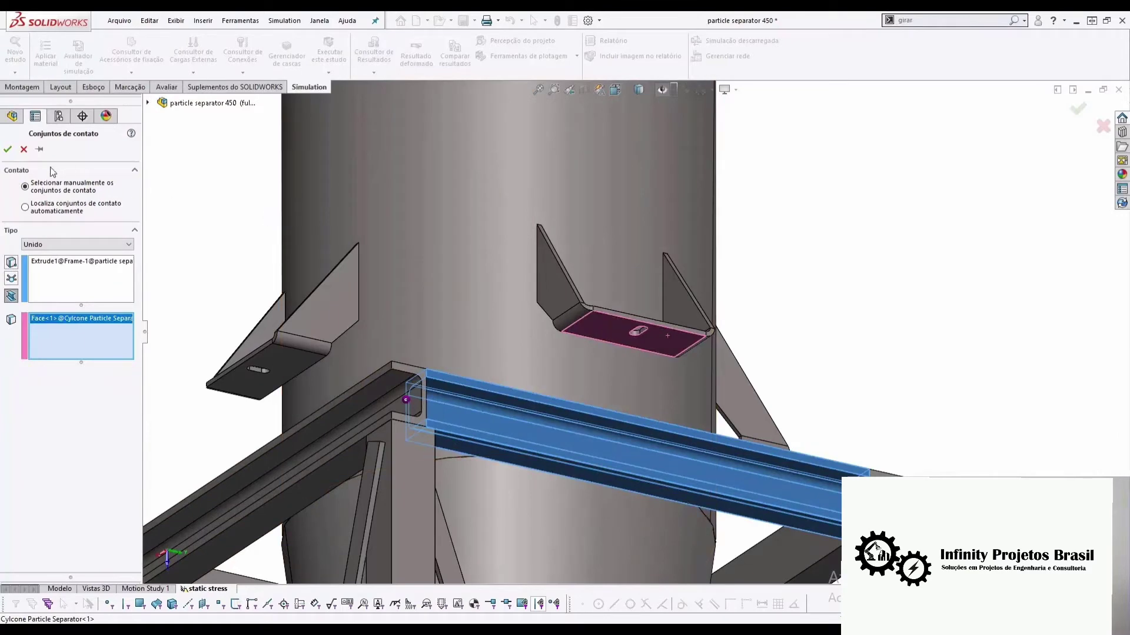
{"action": "left_click", "coordinate": [8, 149]}
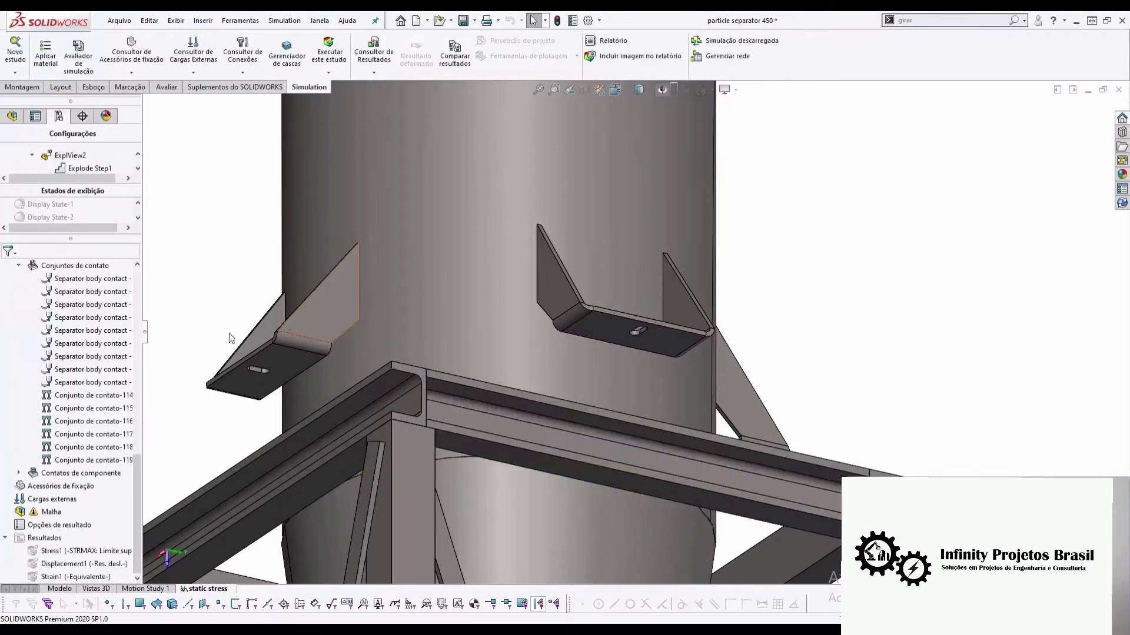
Create Conjunto de contato-120, bonding the front frame beam body to its bracket's bottom face
{"action": "mouse_move", "coordinate": [584, 241]}
{"action": "middle_mouse_down"}
{"action": "mouse_move", "coordinate": [846, 288]}
{"action": "mouse_move", "coordinate": [323, 322]}
{"action": "middle_mouse_up"}
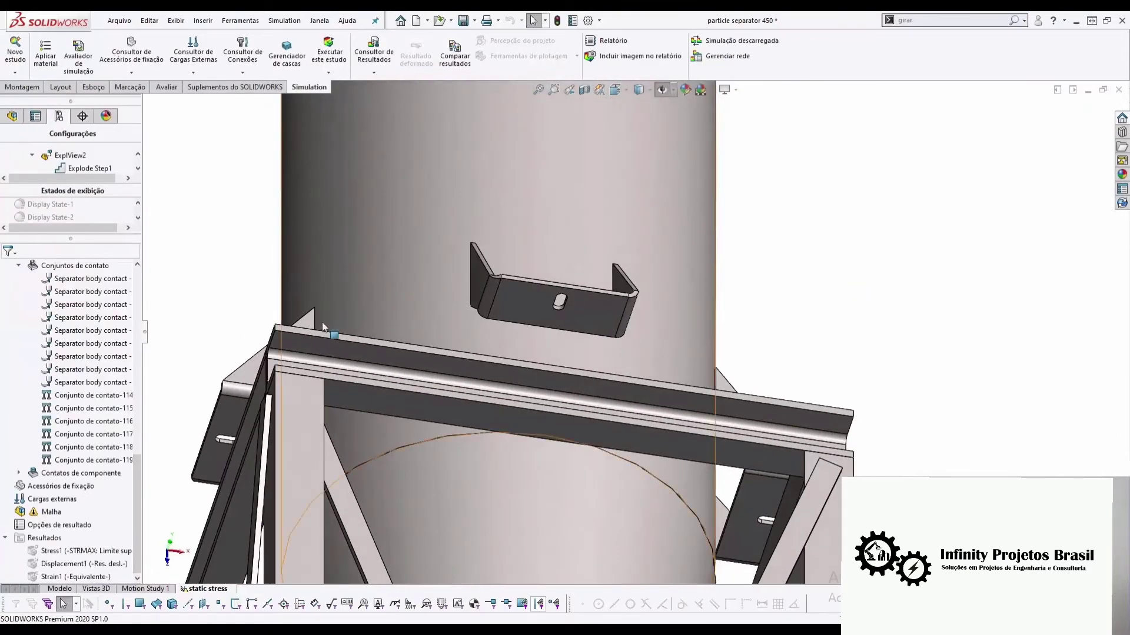
{"action": "right_click", "coordinate": [75, 265]}
{"action": "left_click", "coordinate": [101, 296]}
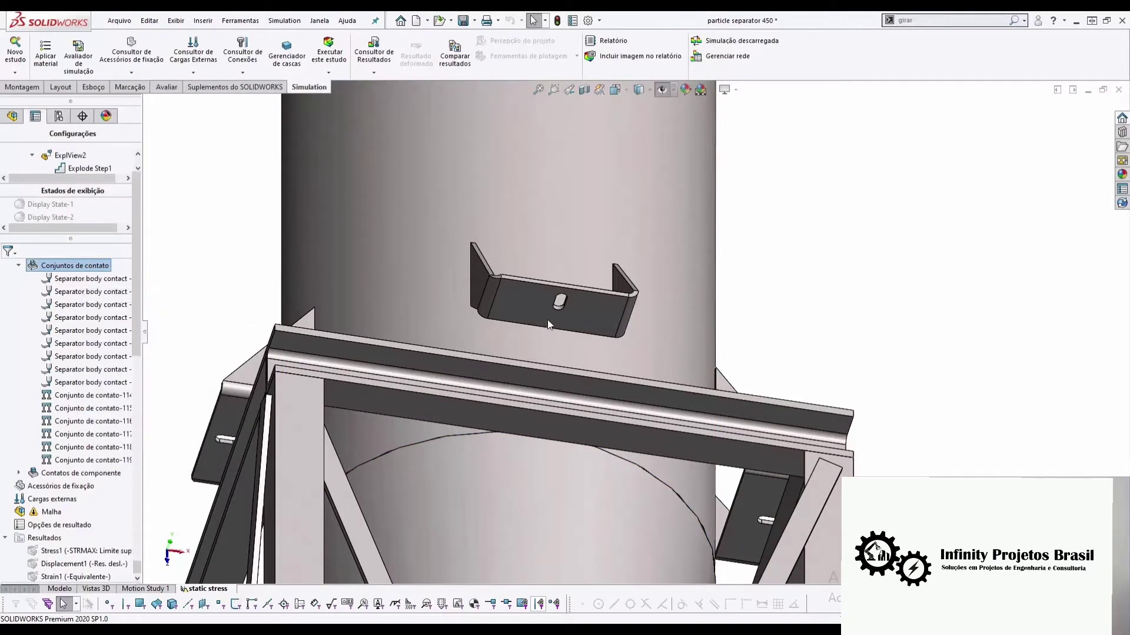
{"action": "left_click", "coordinate": [66, 284]}
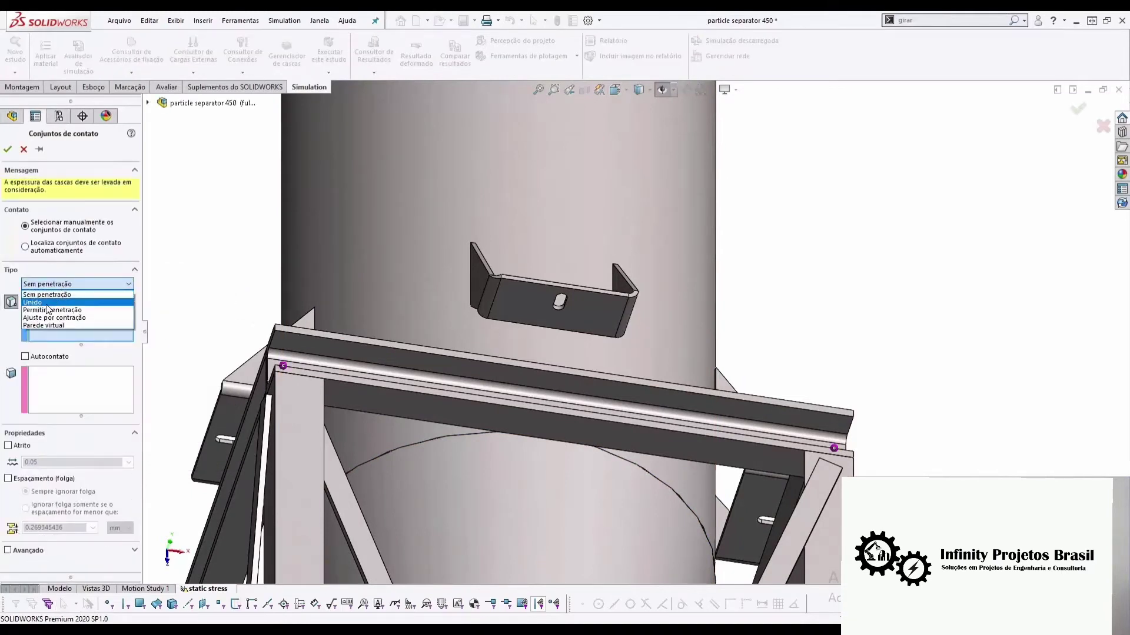
{"action": "left_click", "coordinate": [53, 307]}
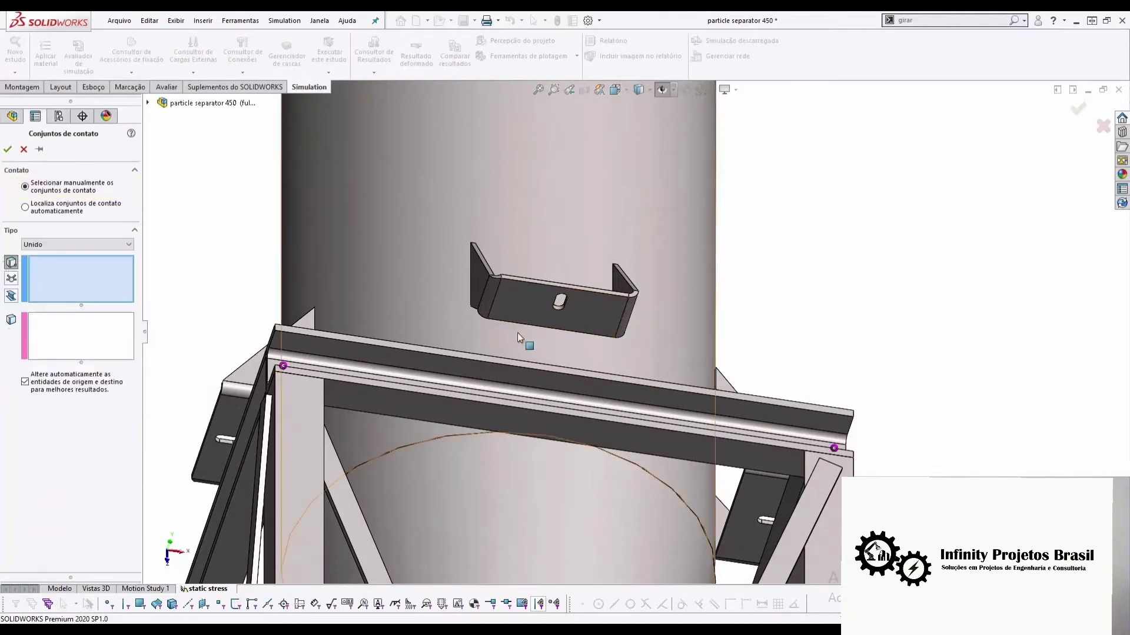
{"action": "left_click", "coordinate": [10, 296]}
{"action": "left_click", "coordinate": [494, 398]}
{"action": "left_click", "coordinate": [91, 355]}
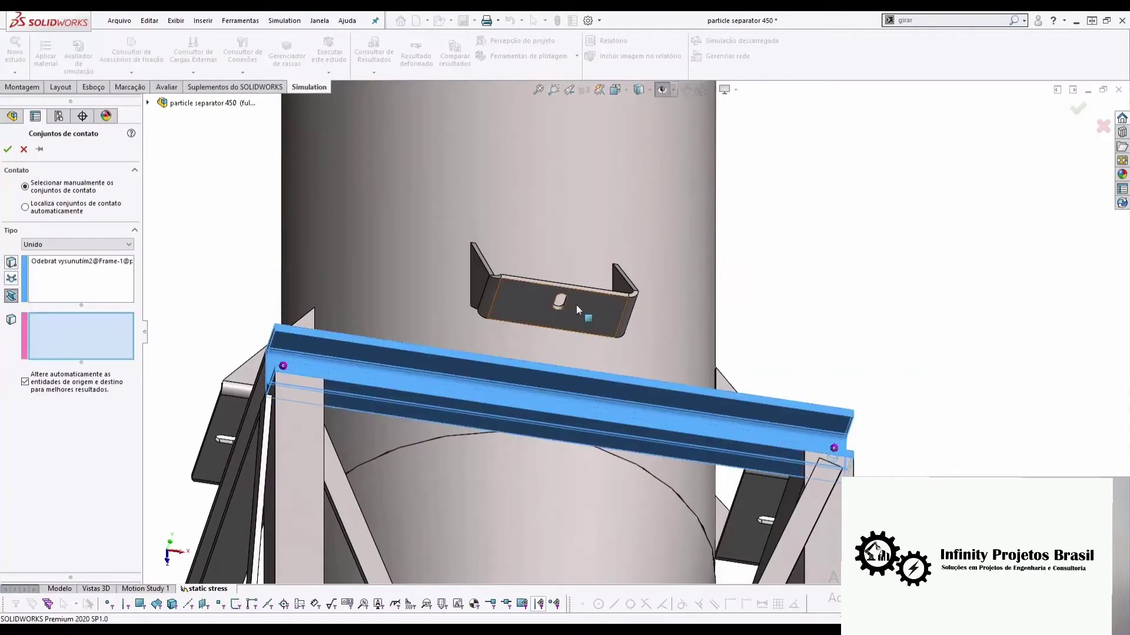
{"action": "left_click", "coordinate": [600, 331]}
{"action": "left_click", "coordinate": [8, 150]}
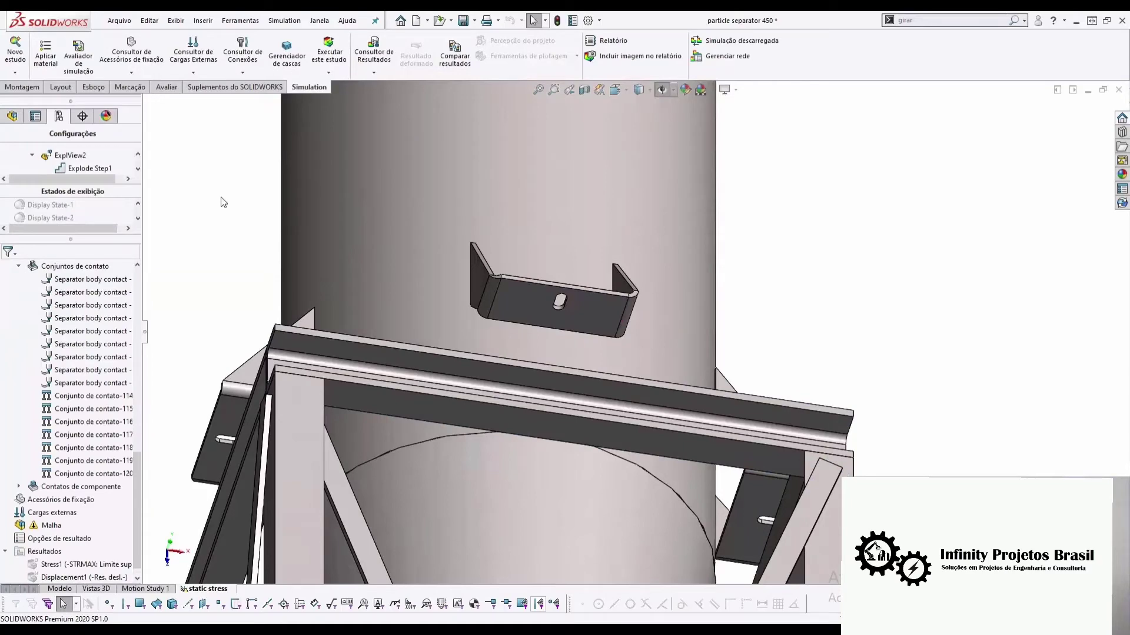
{"action": "key", "text": "ctrl+7"}
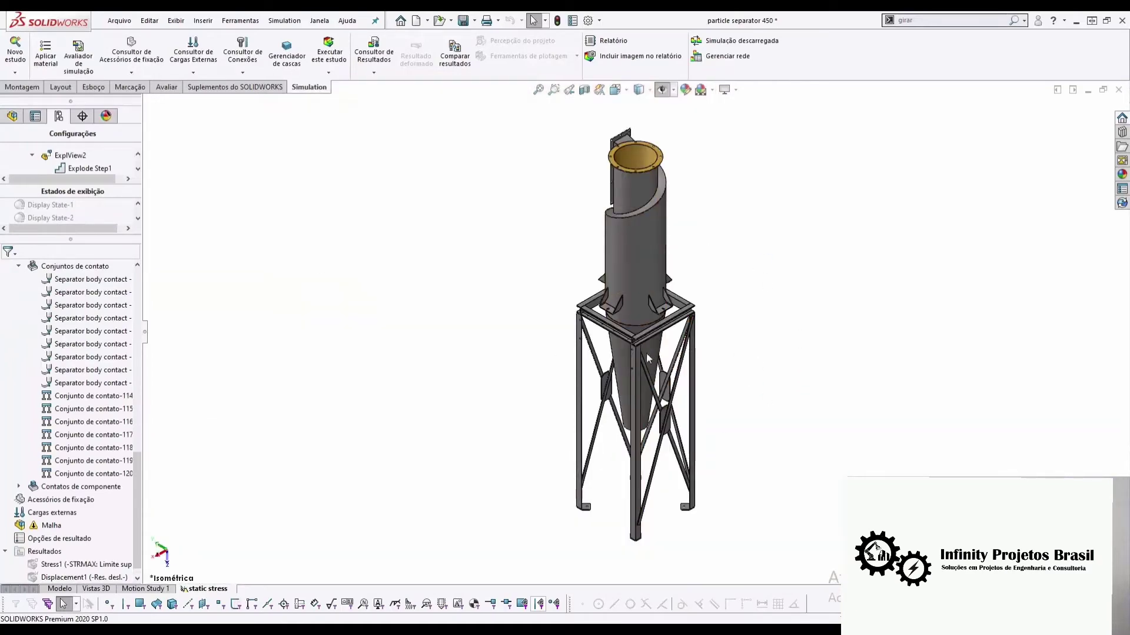
Collapse the ExplView2 explosion and zoom to fit the whole assembled separator
{"action": "middle_click_drag", "start_coordinate": [622, 289], "coordinate": [668, 334]}
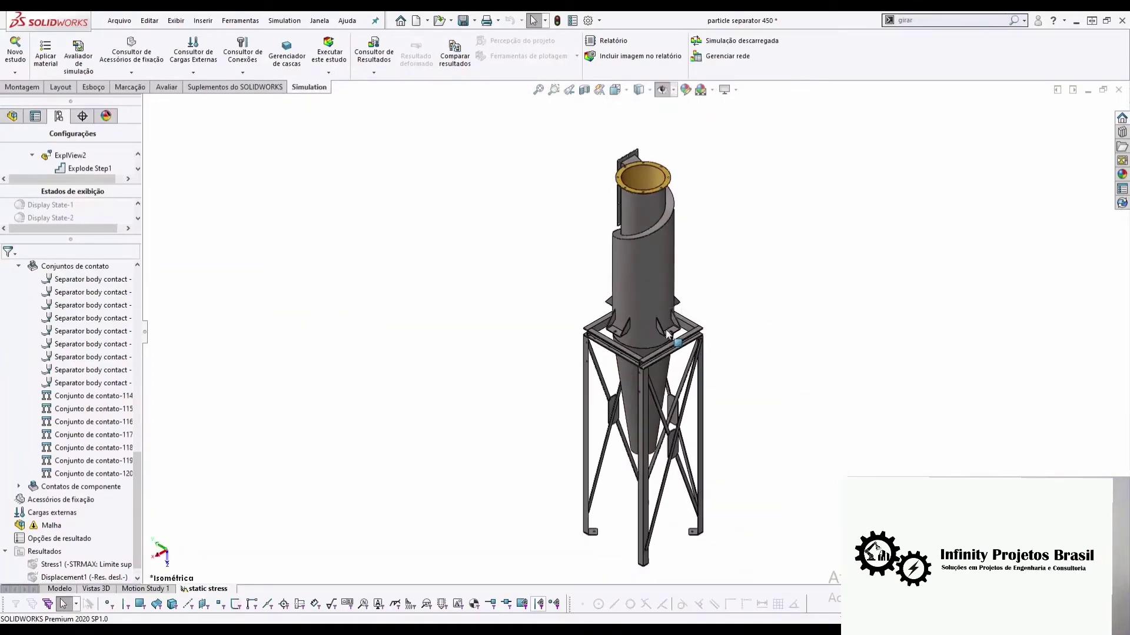
{"action": "scroll", "coordinate": [667, 334], "scroll_direction": "down", "scroll_amount": 3}
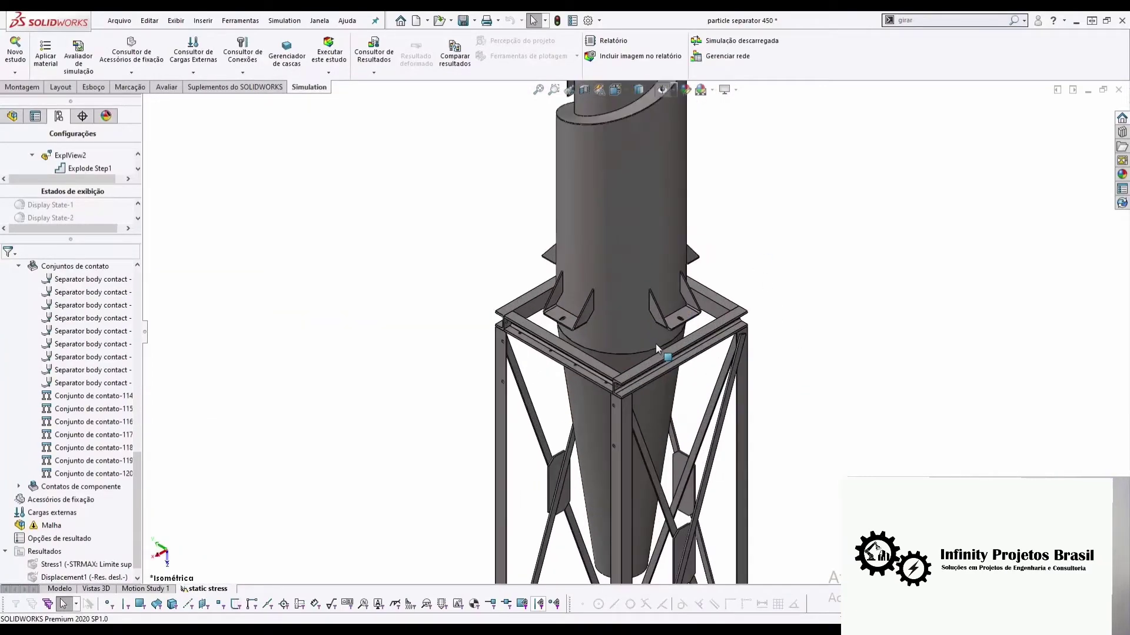
{"action": "double_click", "coordinate": [58, 157]}
{"action": "key", "text": "f"}
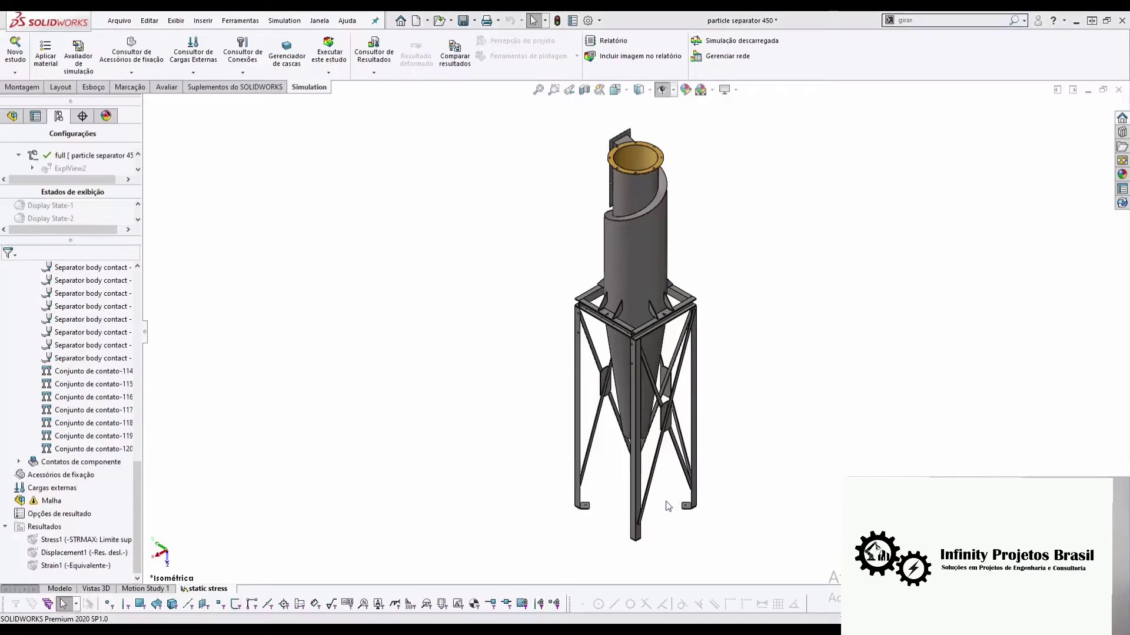
{"action": "scroll", "coordinate": [672, 537], "scroll_direction": "down", "scroll_amount": 3}
Add a Fixed Geometry fixture (Fixo-3) on the bottom faces of all four frame feet
{"action": "right_click", "coordinate": [56, 475]}
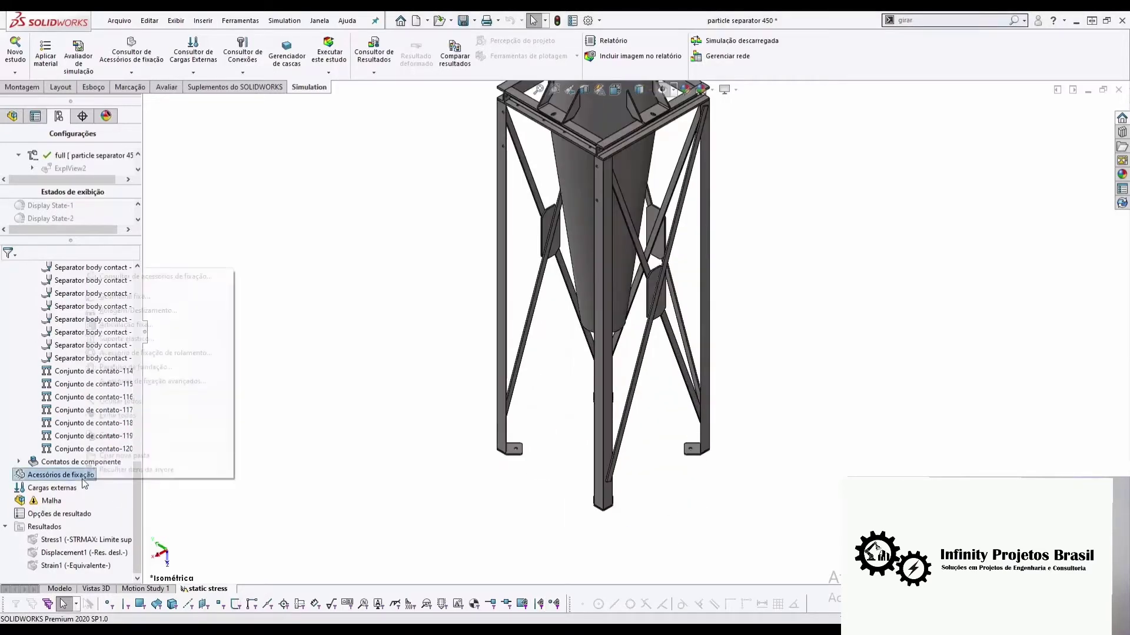
{"action": "left_click", "coordinate": [121, 297]}
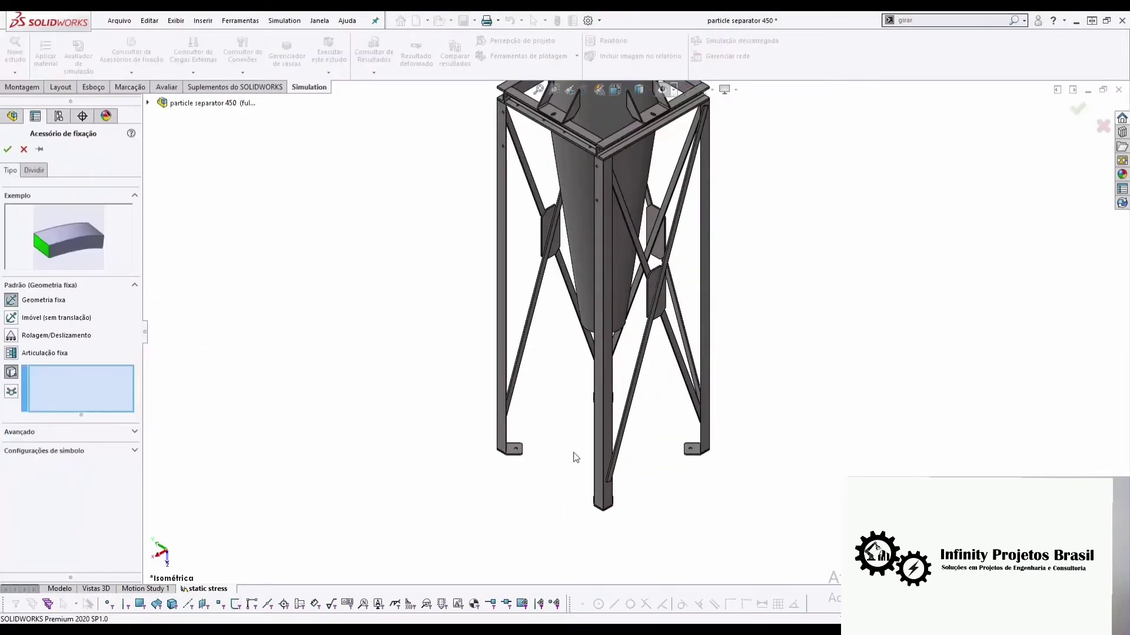
{"action": "middle_click_drag", "start_coordinate": [538, 361], "coordinate": [601, 418]}
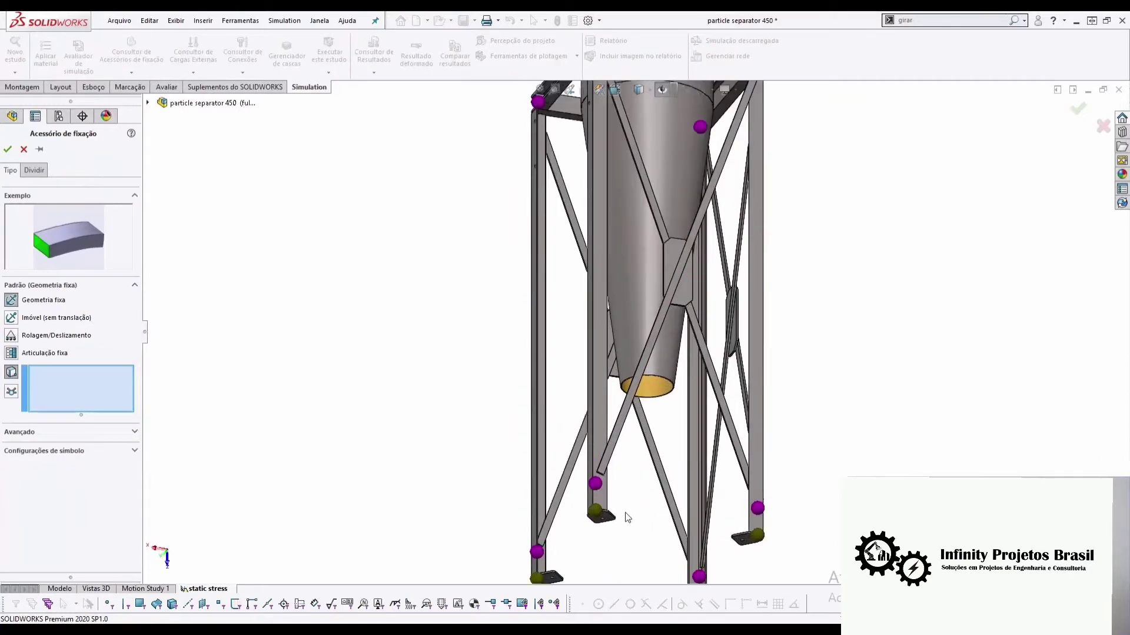
{"action": "scroll", "coordinate": [624, 516], "scroll_direction": "down", "scroll_amount": 3}
{"action": "left_click", "coordinate": [502, 525]}
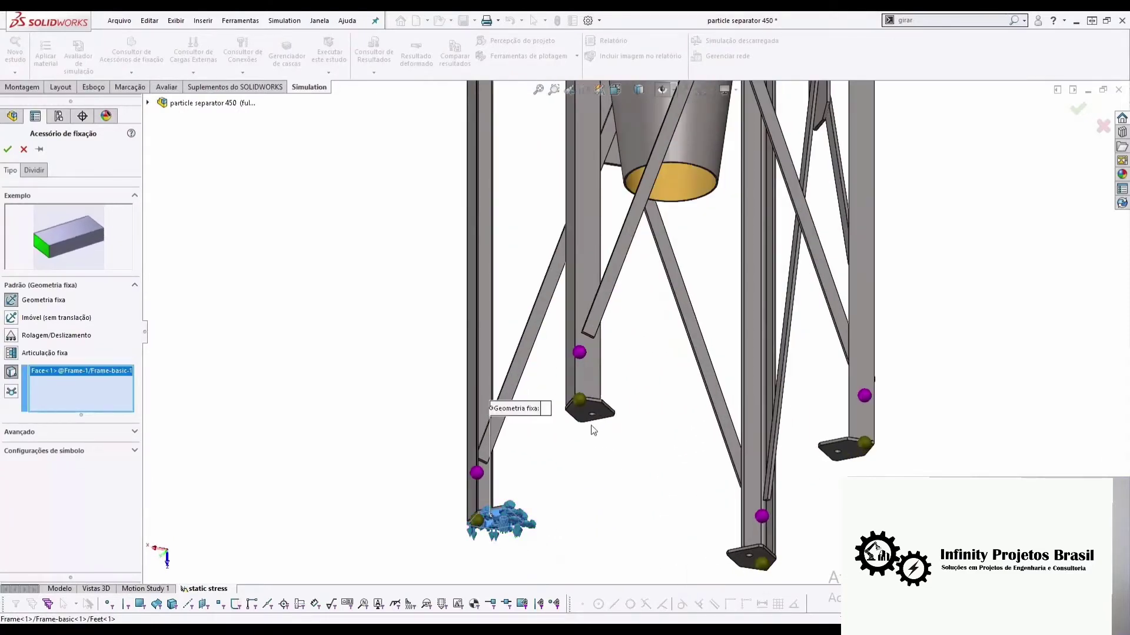
{"action": "left_click", "coordinate": [591, 415]}
{"action": "left_click", "coordinate": [850, 456]}
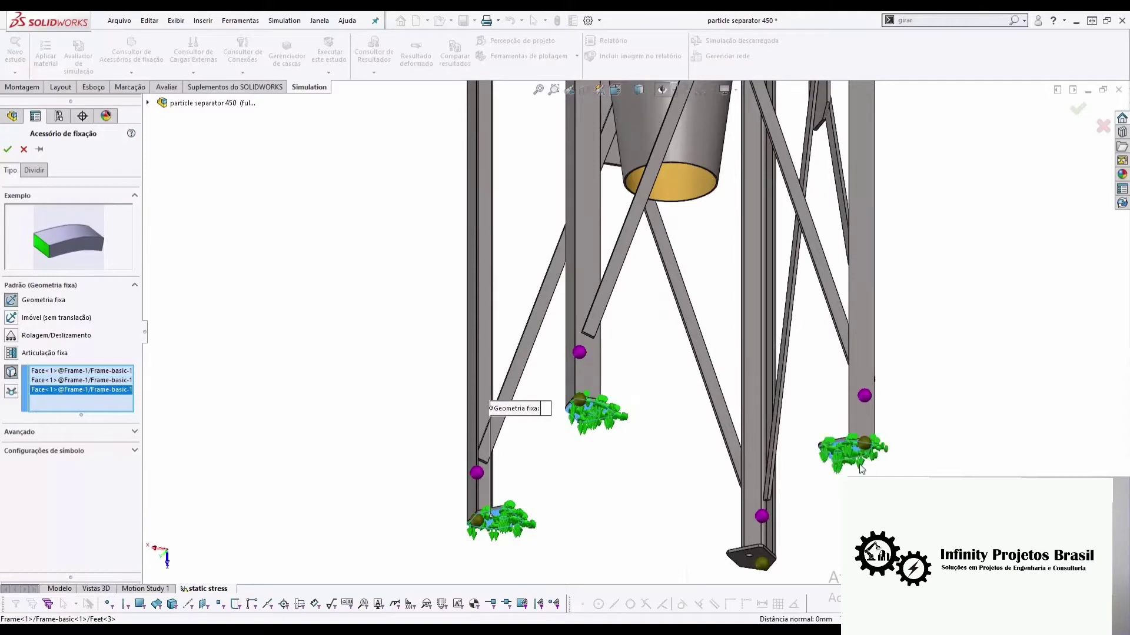
{"action": "left_click", "coordinate": [753, 556]}
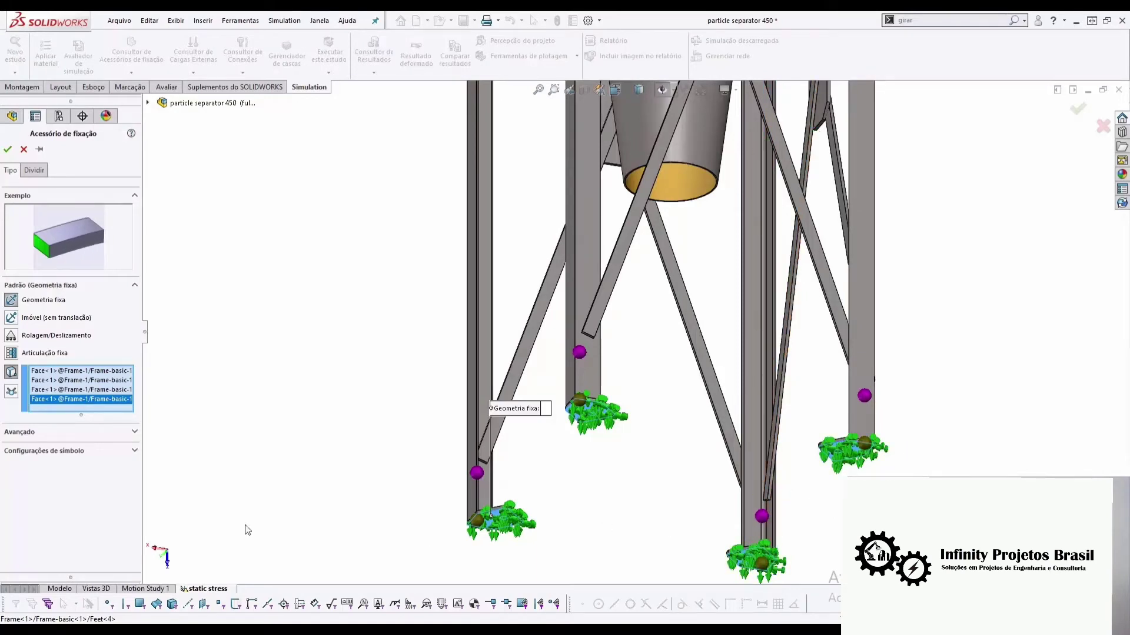
{"action": "left_click", "coordinate": [5, 149]}
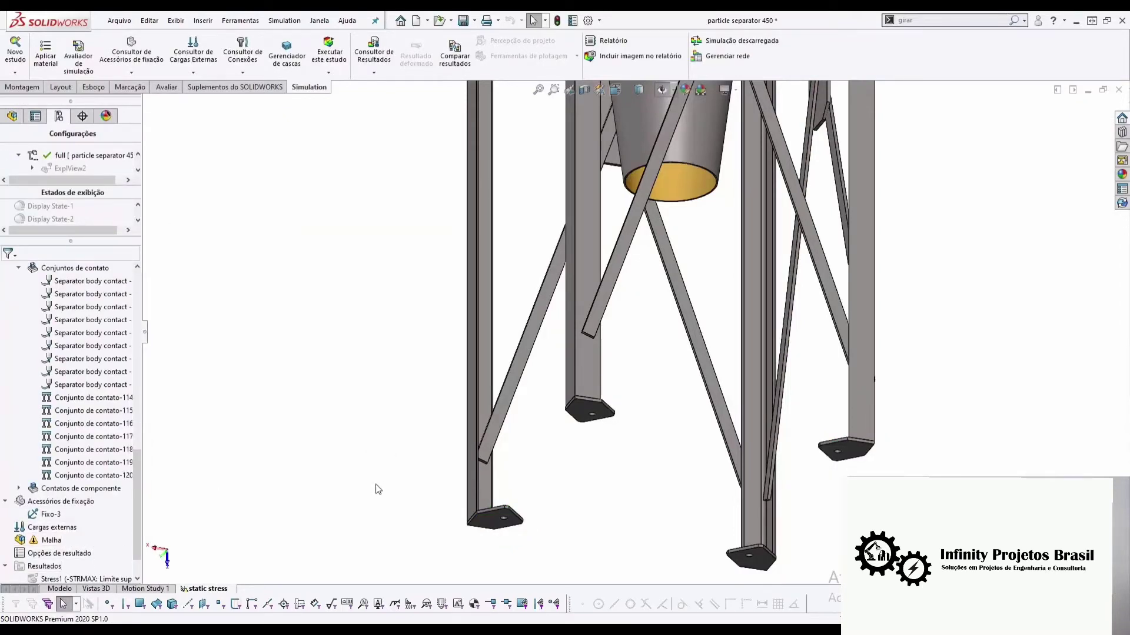
{"action": "key", "text": "ctrl+7"}
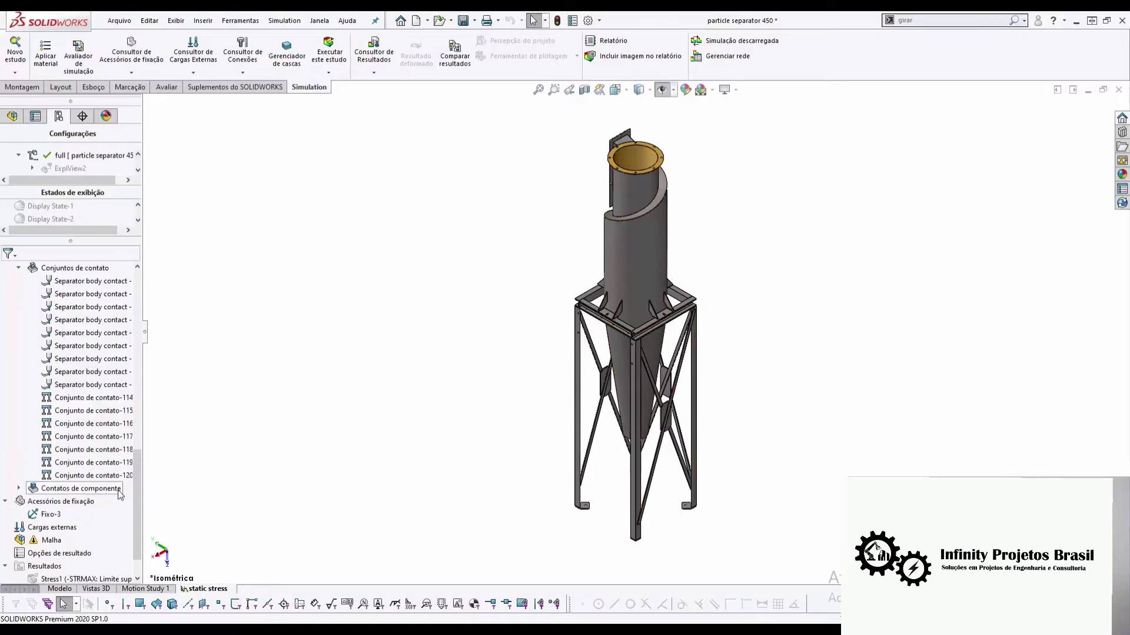
Start a beam force load on the front upper frame beam
{"action": "right_click", "coordinate": [81, 526]}
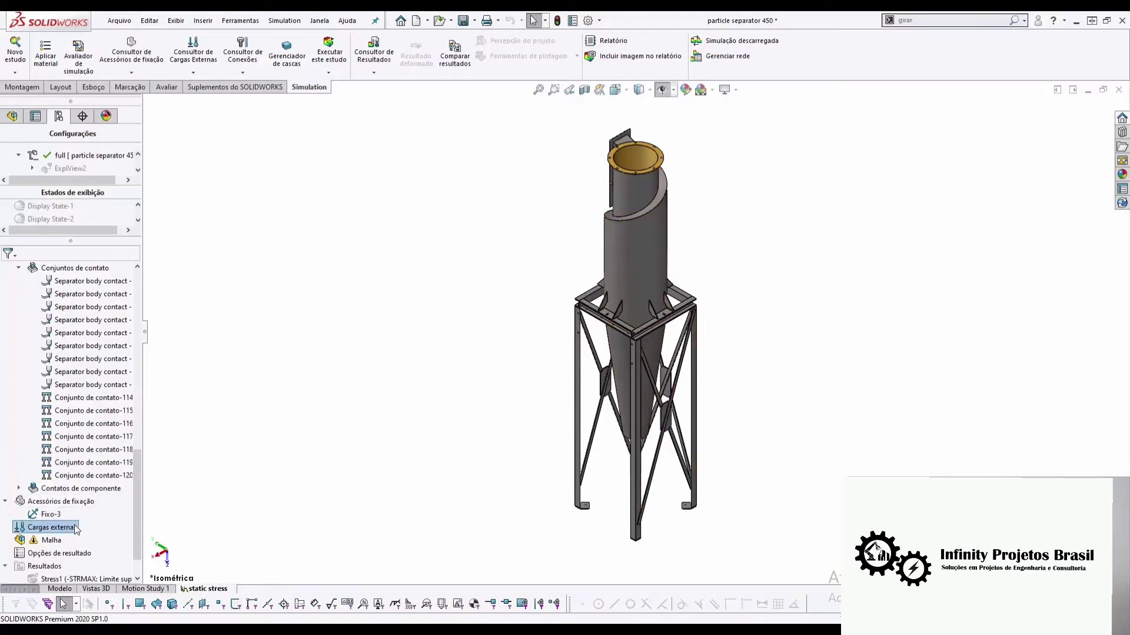
{"action": "left_click", "coordinate": [107, 261]}
{"action": "scroll", "coordinate": [636, 333], "scroll_direction": "down", "scroll_amount": 5}
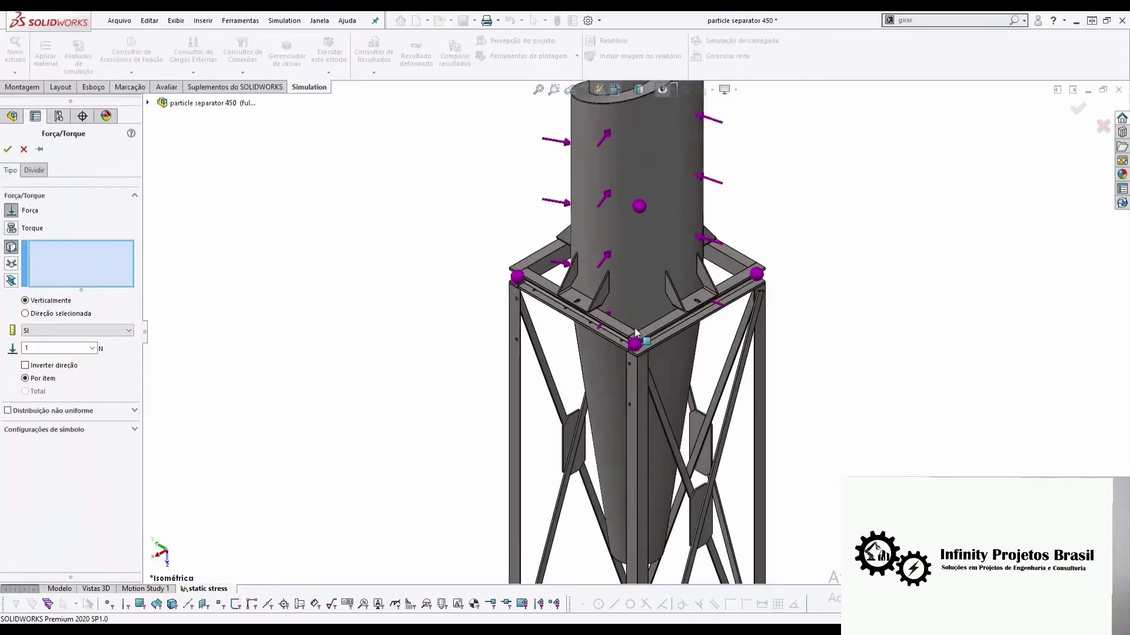
{"action": "left_click", "coordinate": [11, 282]}
{"action": "left_click", "coordinate": [597, 324]}
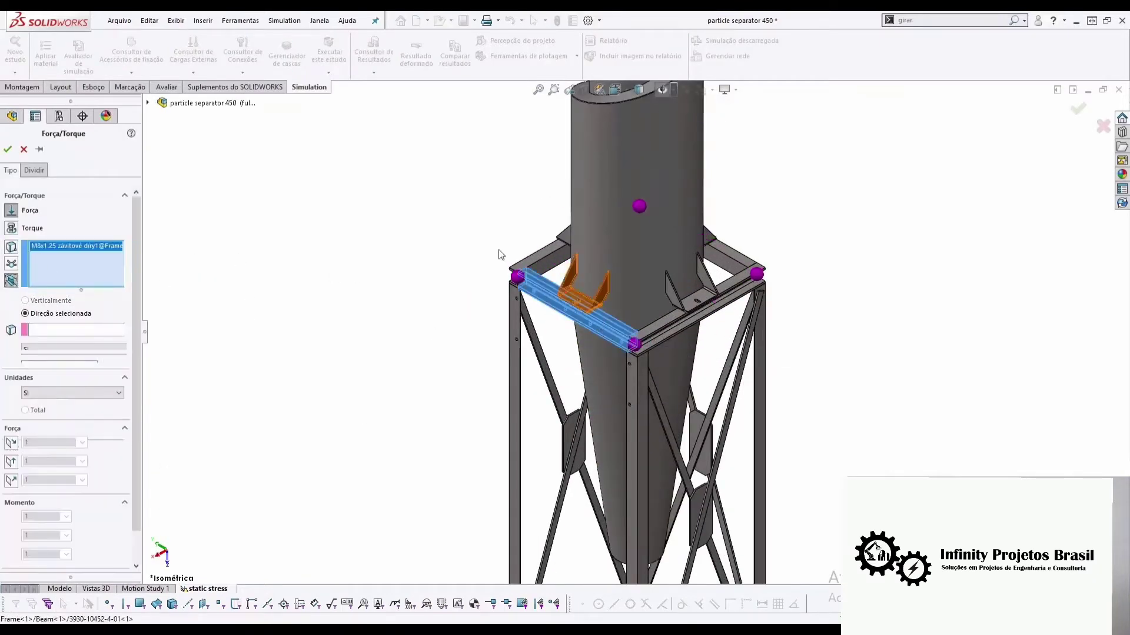
Direct the force normal to the Front plane at 150 N and create it
{"action": "left_click", "coordinate": [65, 330]}
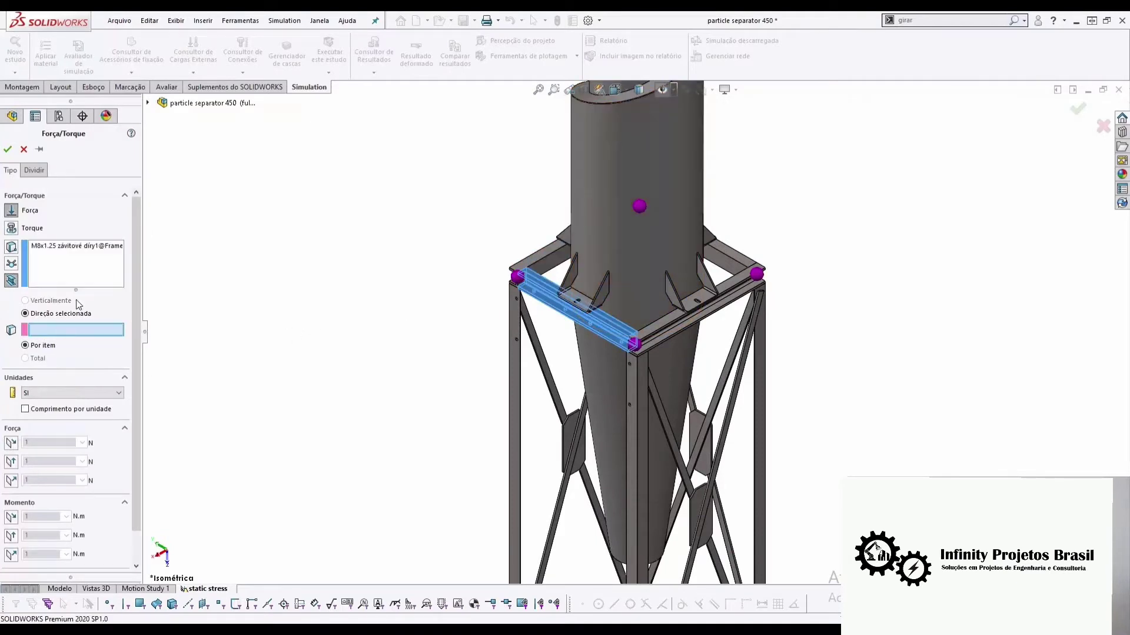
{"action": "left_click", "coordinate": [148, 103]}
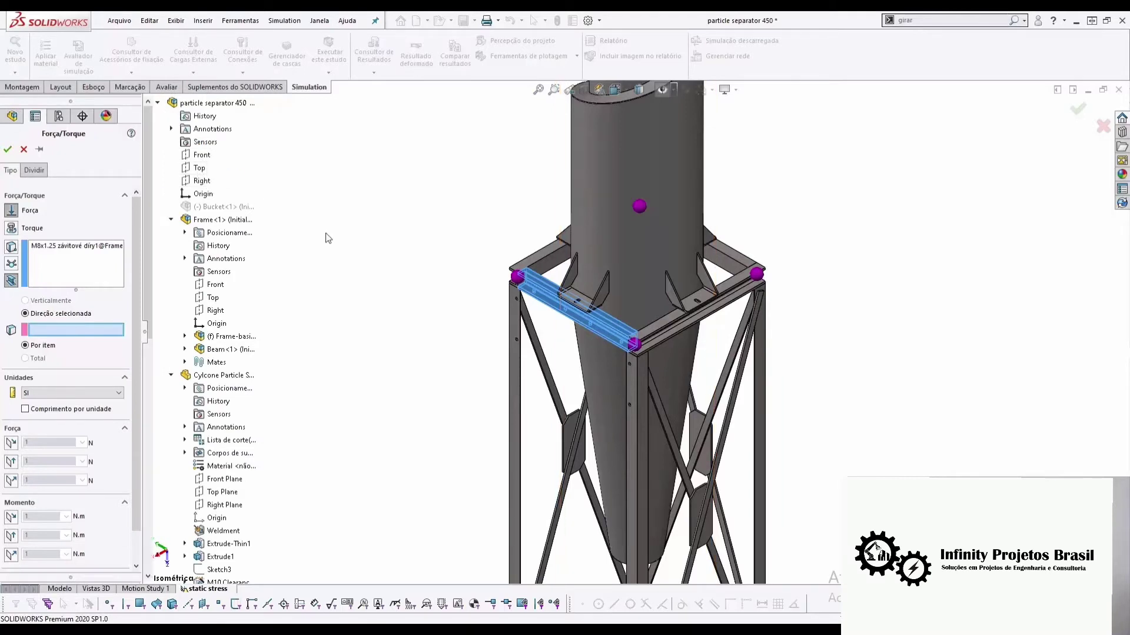
{"action": "key", "text": "f"}
{"action": "left_click", "coordinate": [201, 155]}
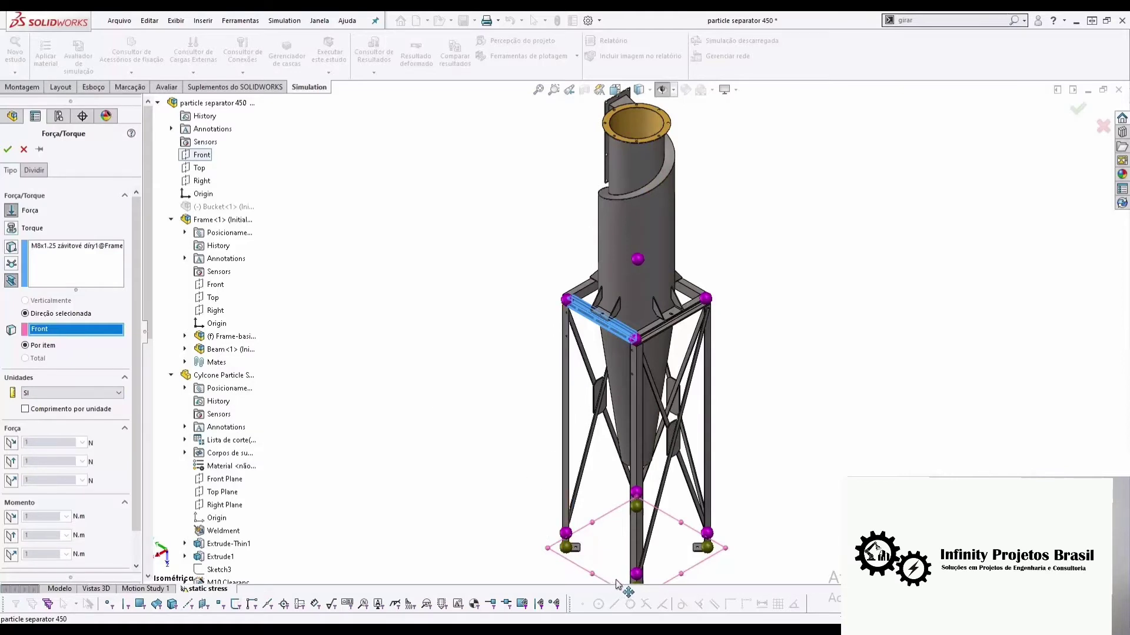
{"action": "scroll", "coordinate": [623, 365], "scroll_direction": "up", "scroll_amount": 2}
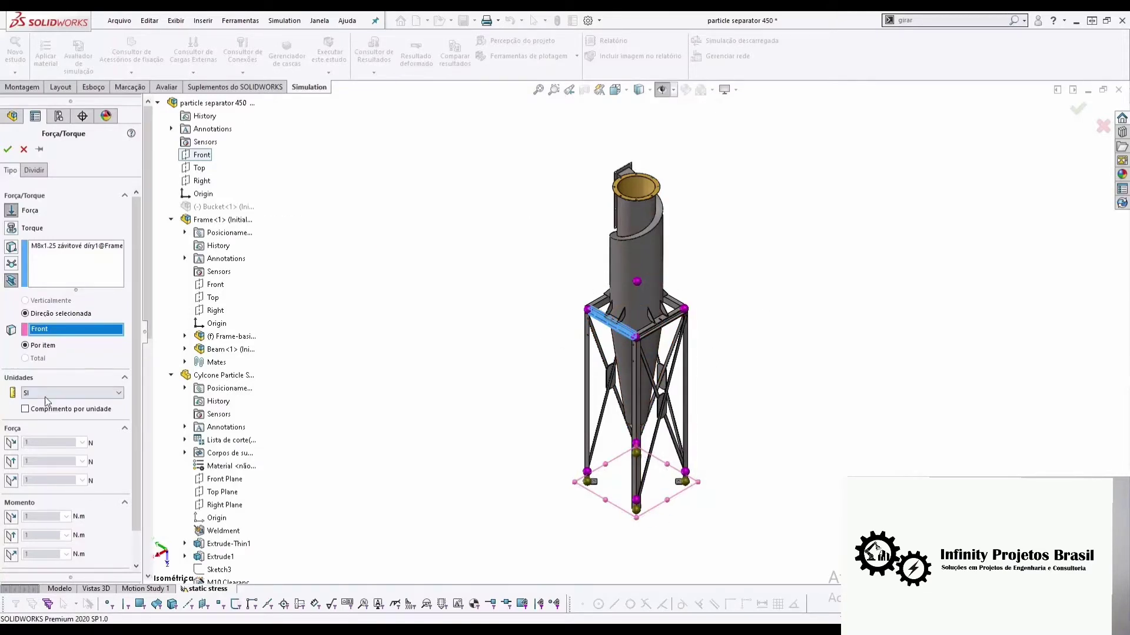
{"action": "left_click", "coordinate": [11, 481]}
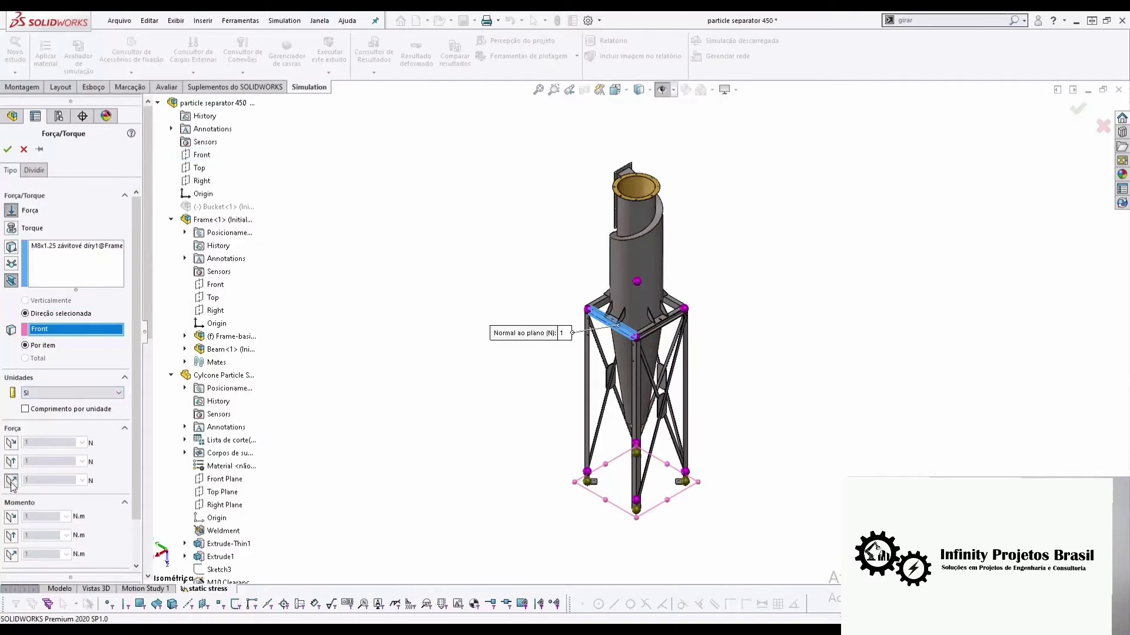
{"action": "double_click", "coordinate": [53, 479]}
{"action": "type", "text": "50"}
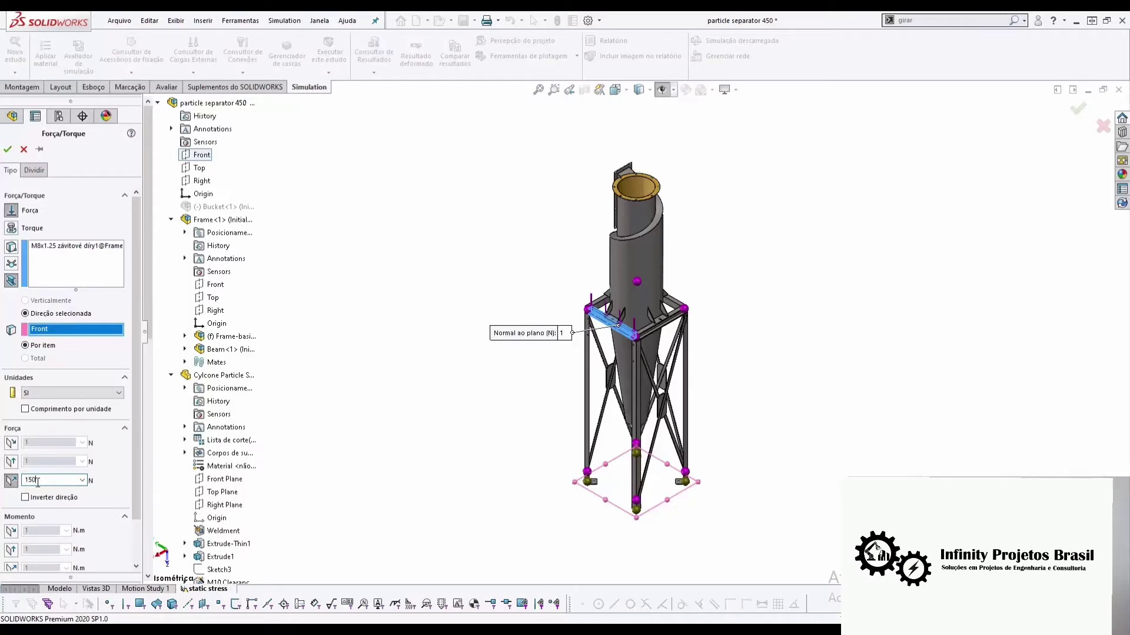
{"action": "scroll", "coordinate": [612, 333], "scroll_direction": "down", "scroll_amount": 3}
{"action": "scroll", "coordinate": [609, 339], "scroll_direction": "down", "scroll_amount": 3}
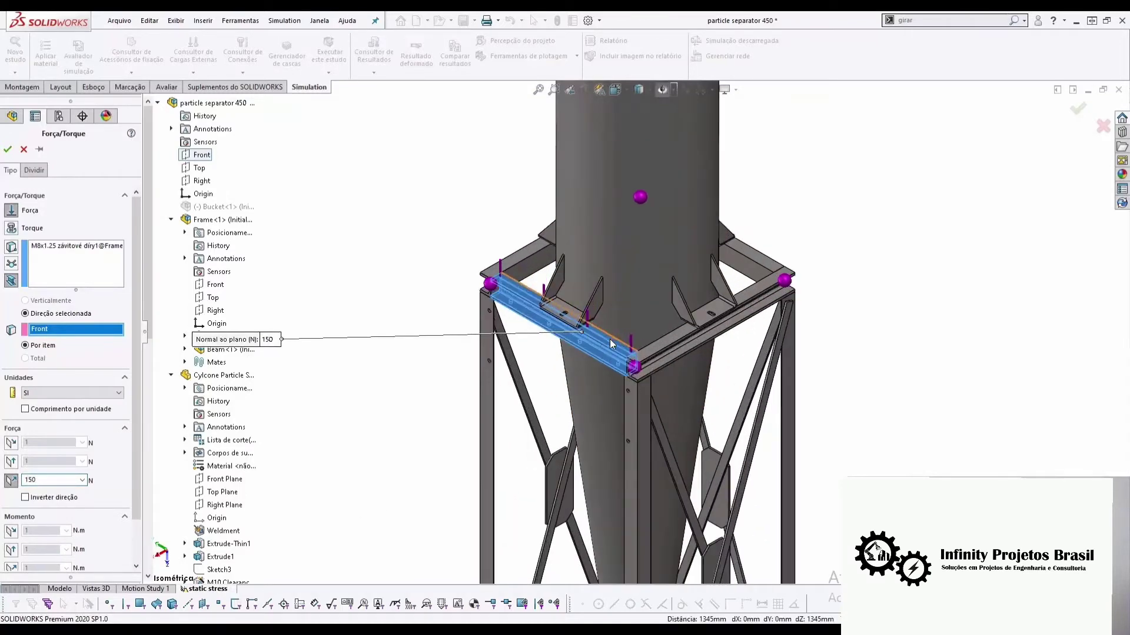
{"action": "left_click", "coordinate": [7, 151]}
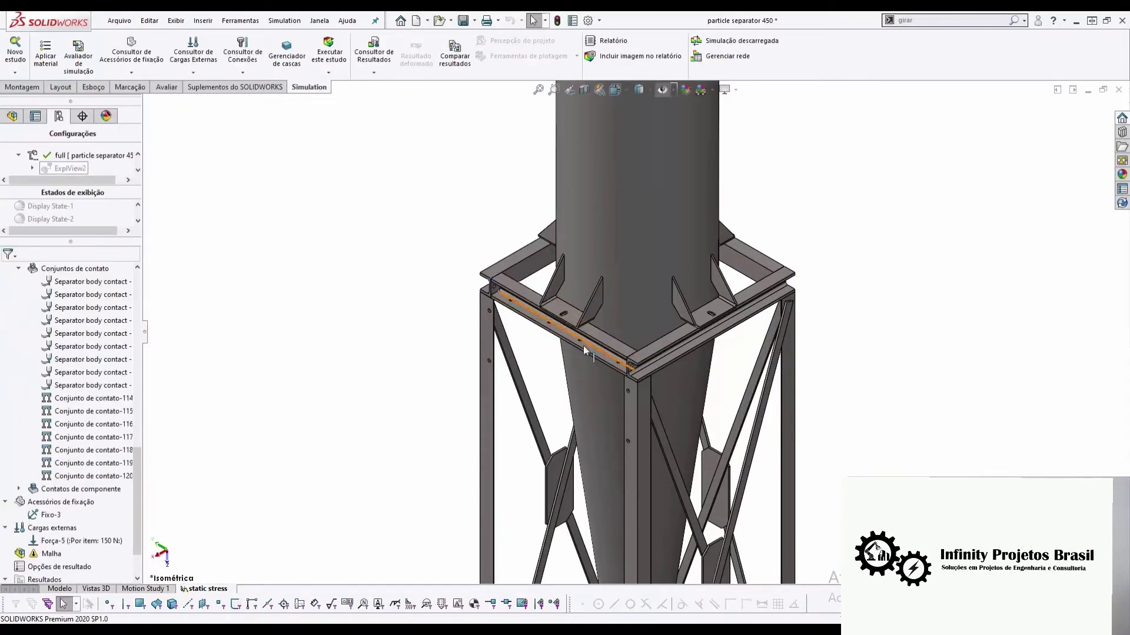
{"action": "key", "text": "f"}
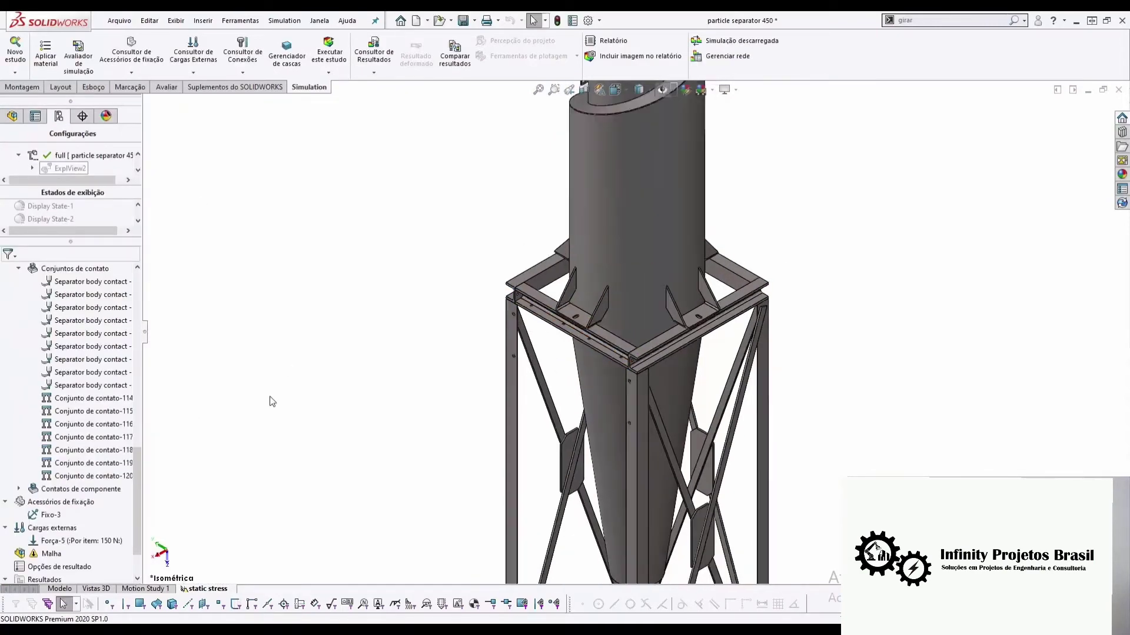
{"action": "middle_click_drag", "start_coordinate": [565, 370], "coordinate": [738, 389]}
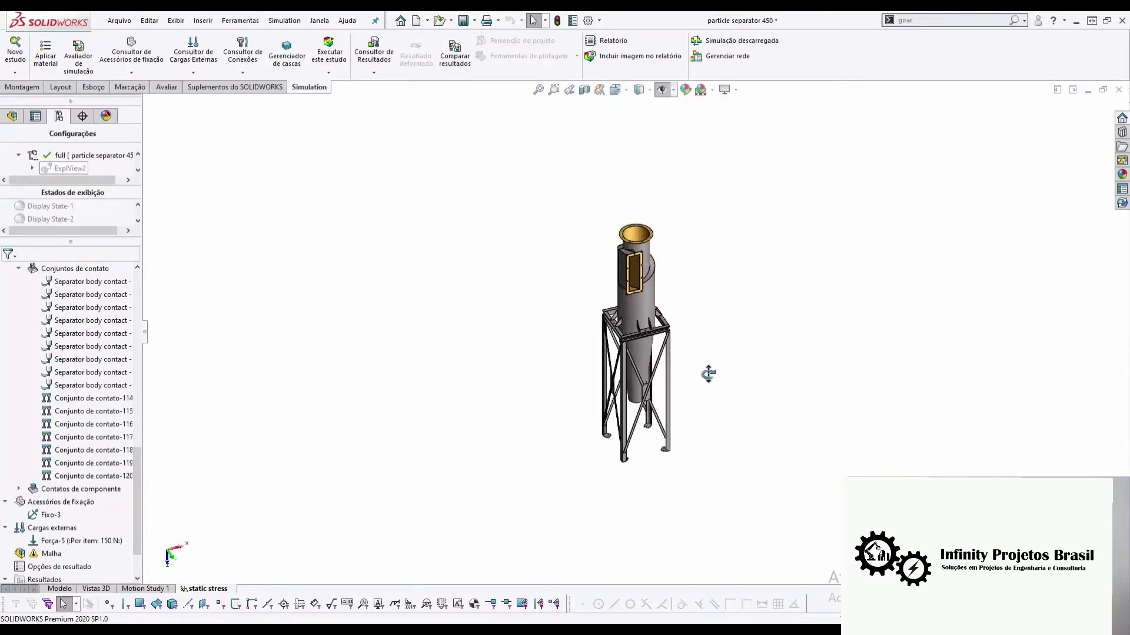
{"action": "scroll", "coordinate": [696, 310], "scroll_direction": "down", "scroll_amount": 3}
{"action": "scroll", "coordinate": [704, 298], "scroll_direction": "down", "scroll_amount": 3}
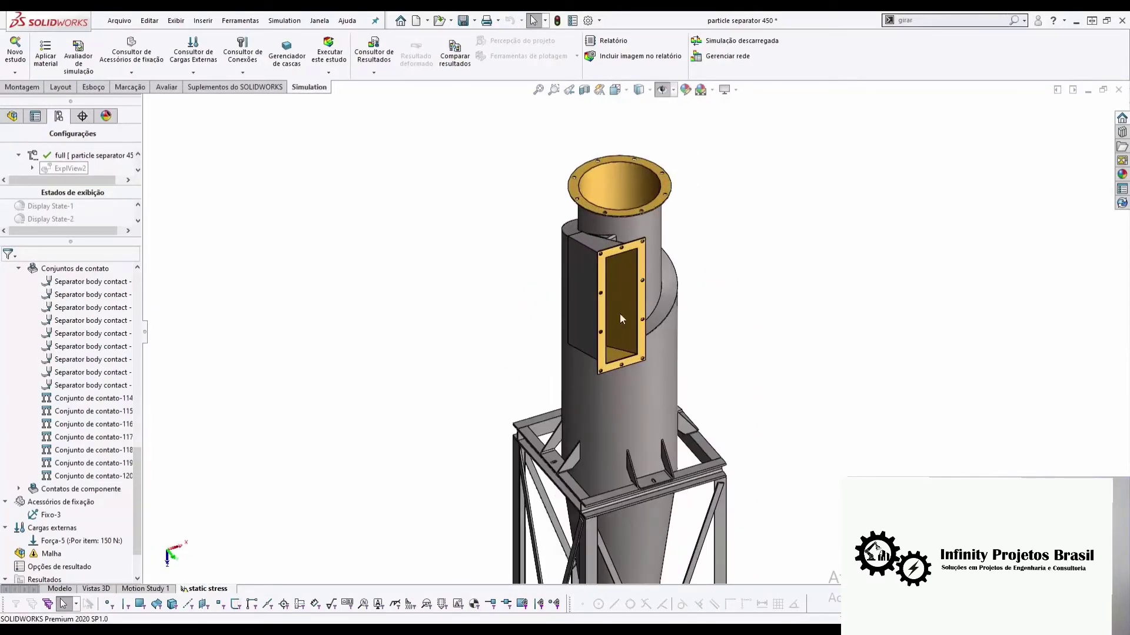
{"action": "scroll", "coordinate": [638, 300], "scroll_direction": "down", "scroll_amount": 2}
{"action": "scroll", "coordinate": [639, 311], "scroll_direction": "down", "scroll_amount": 2}
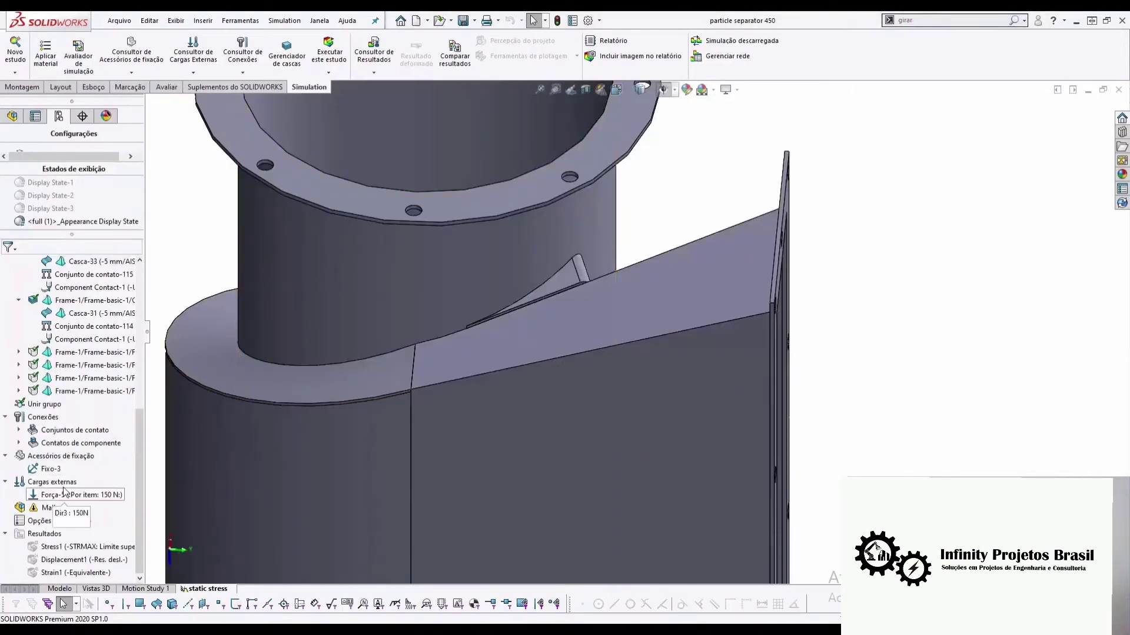
Start a second force load on the side inlet flange face
{"action": "right_click", "coordinate": [47, 482]}
{"action": "left_click", "coordinate": [124, 228]}
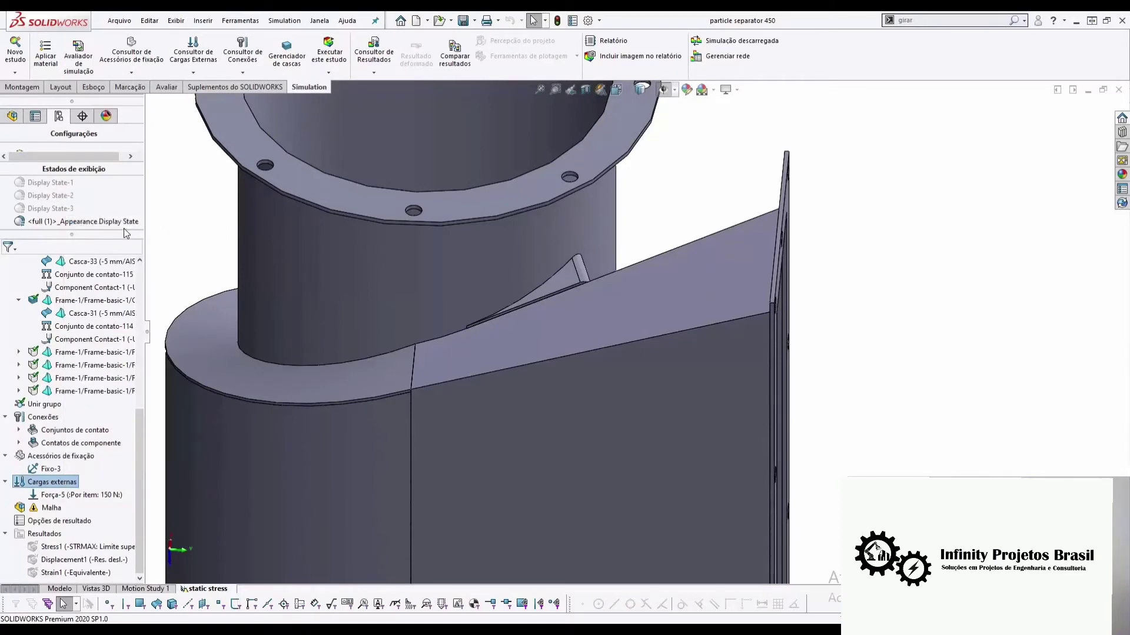
{"action": "scroll", "coordinate": [272, 256], "scroll_direction": "up", "scroll_amount": 5}
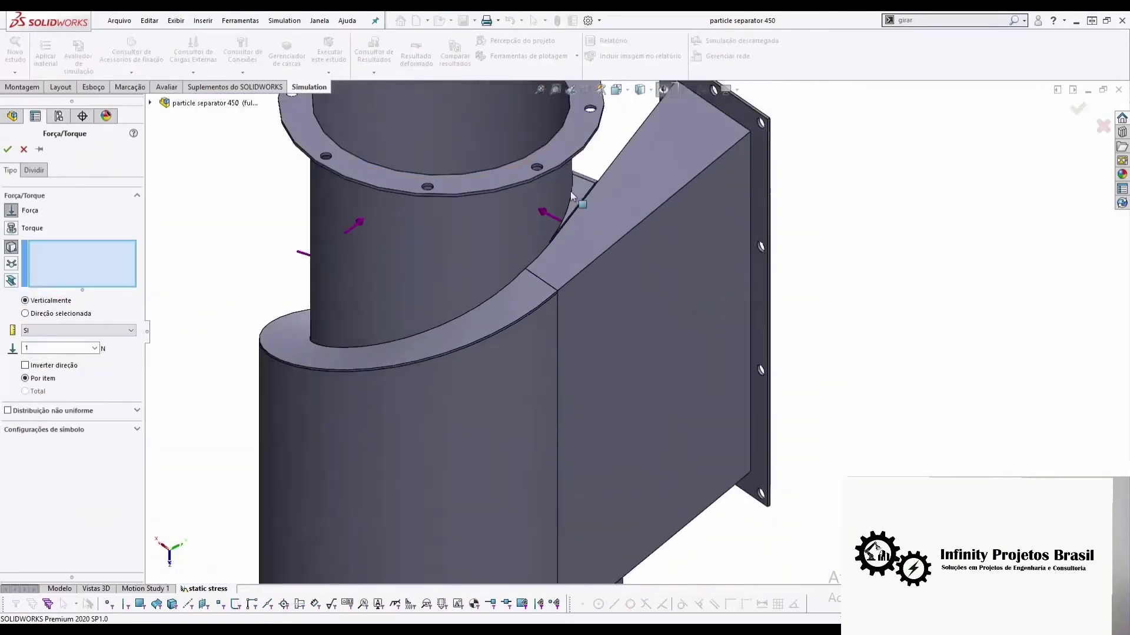
{"action": "scroll", "coordinate": [698, 174], "scroll_direction": "down", "scroll_amount": 5}
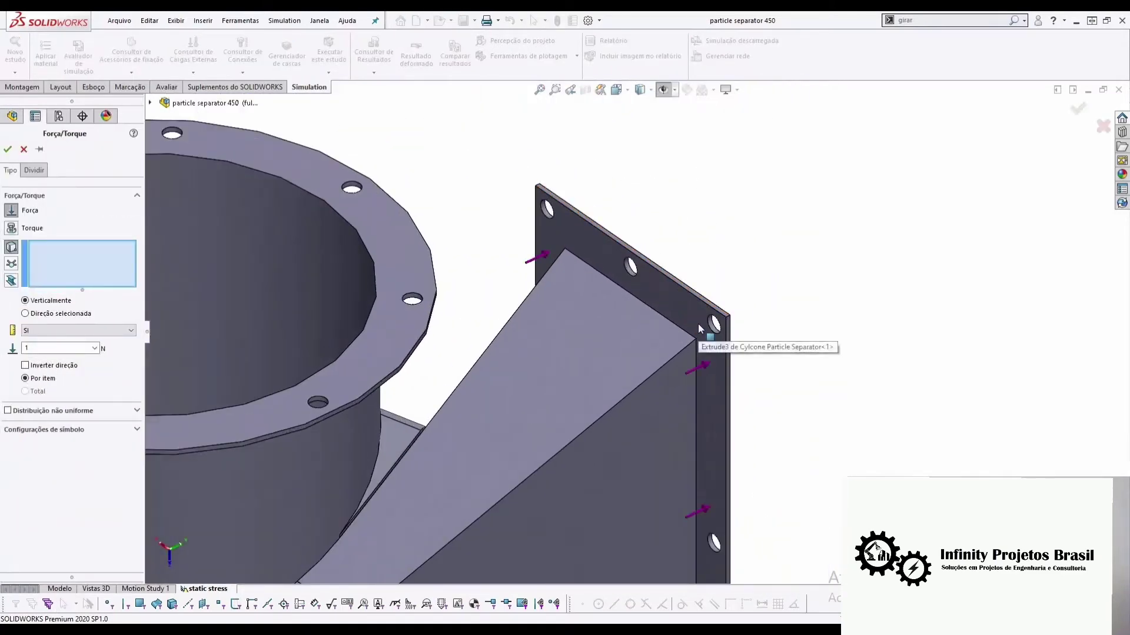
{"action": "left_click", "coordinate": [699, 328]}
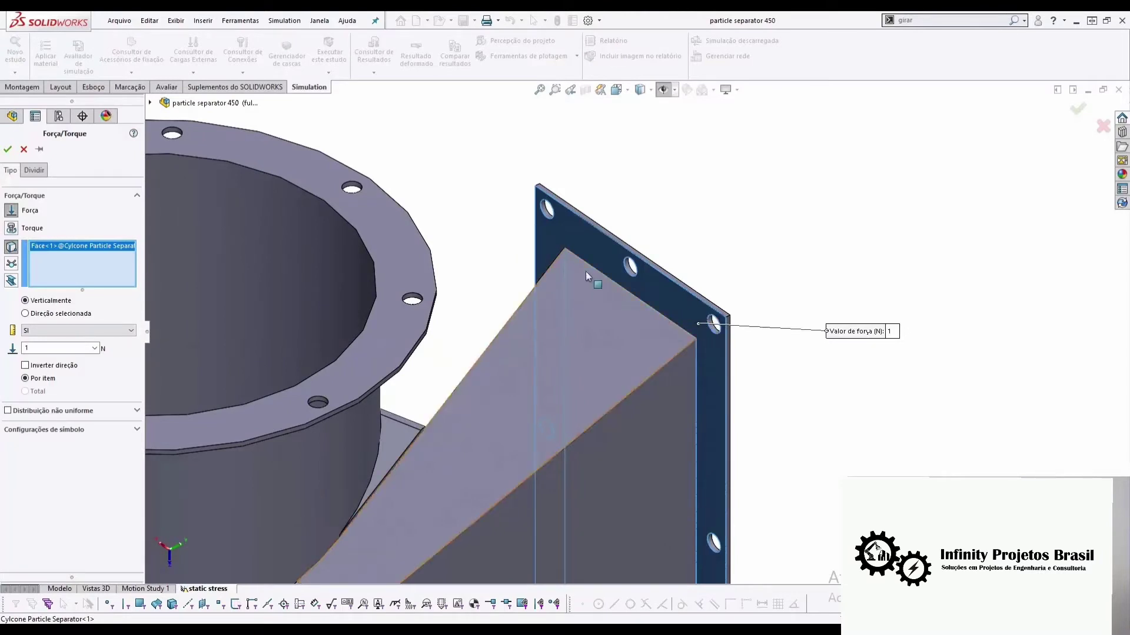
{"action": "left_click", "coordinate": [632, 329]}
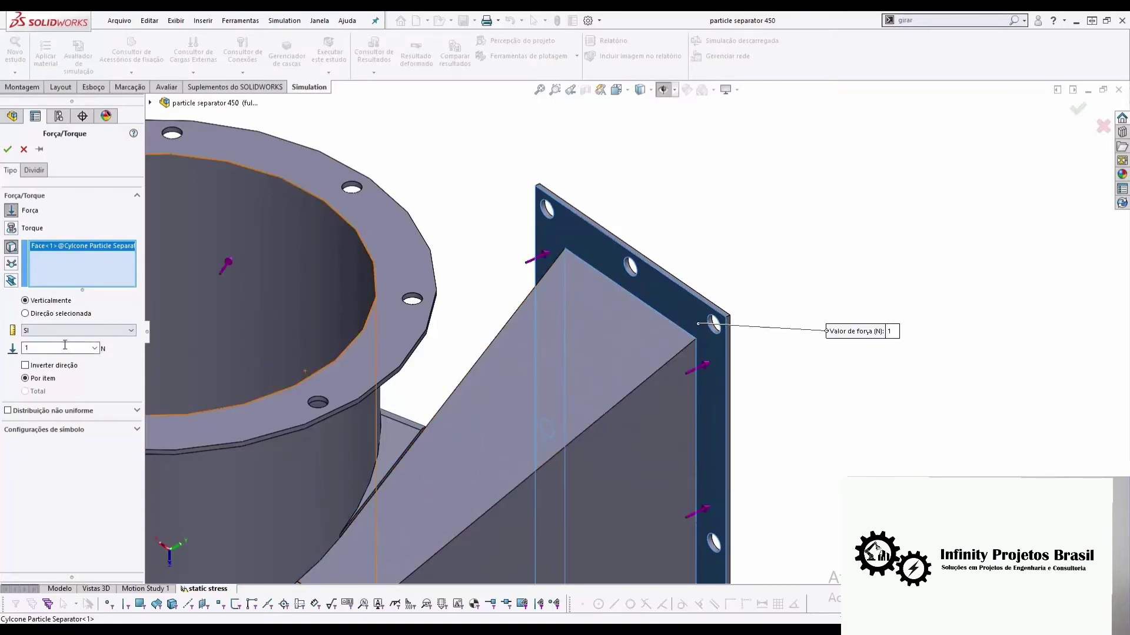
Reference the Top plane, setting 45 N along it and 75 N normal to it
{"action": "left_click", "coordinate": [53, 315]}
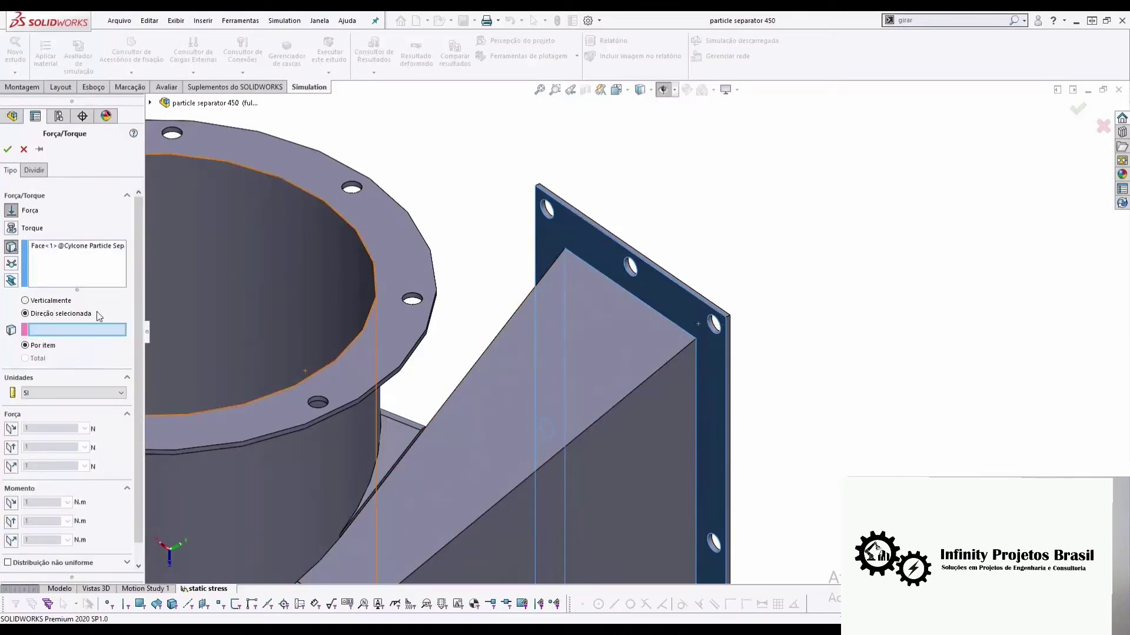
{"action": "scroll", "coordinate": [353, 253], "scroll_direction": "up", "scroll_amount": 3}
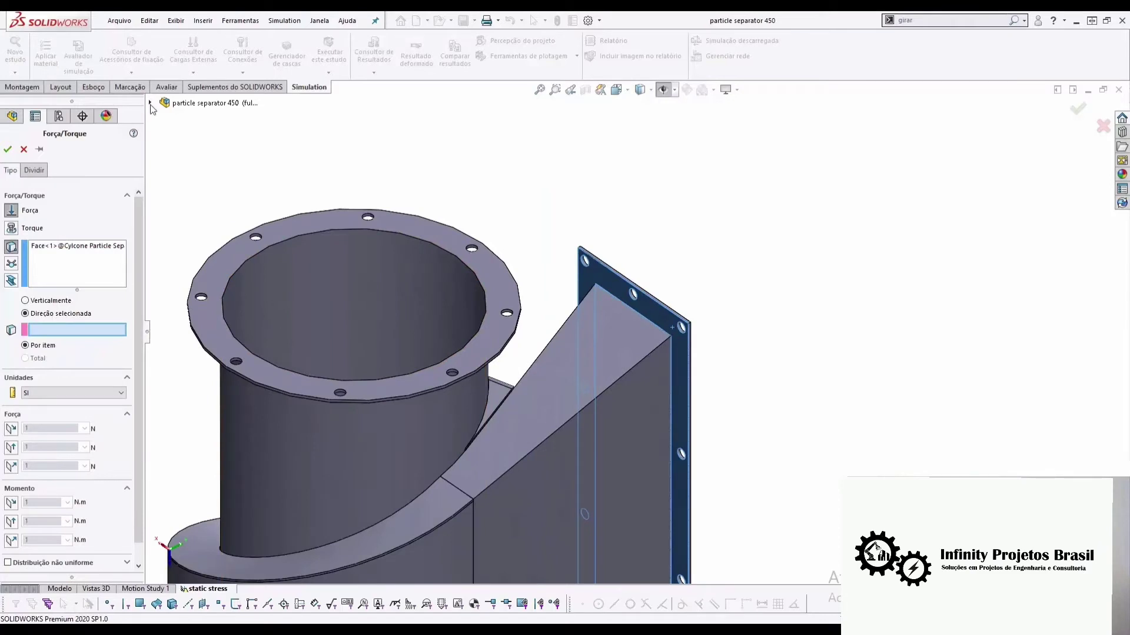
{"action": "left_click", "coordinate": [151, 104]}
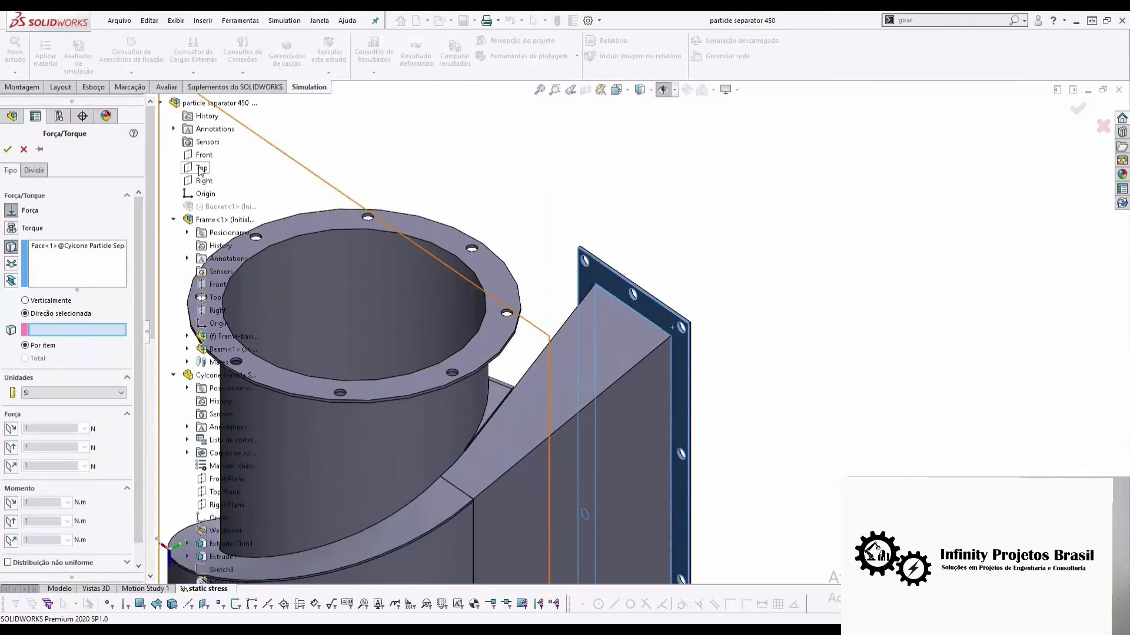
{"action": "left_click", "coordinate": [200, 169]}
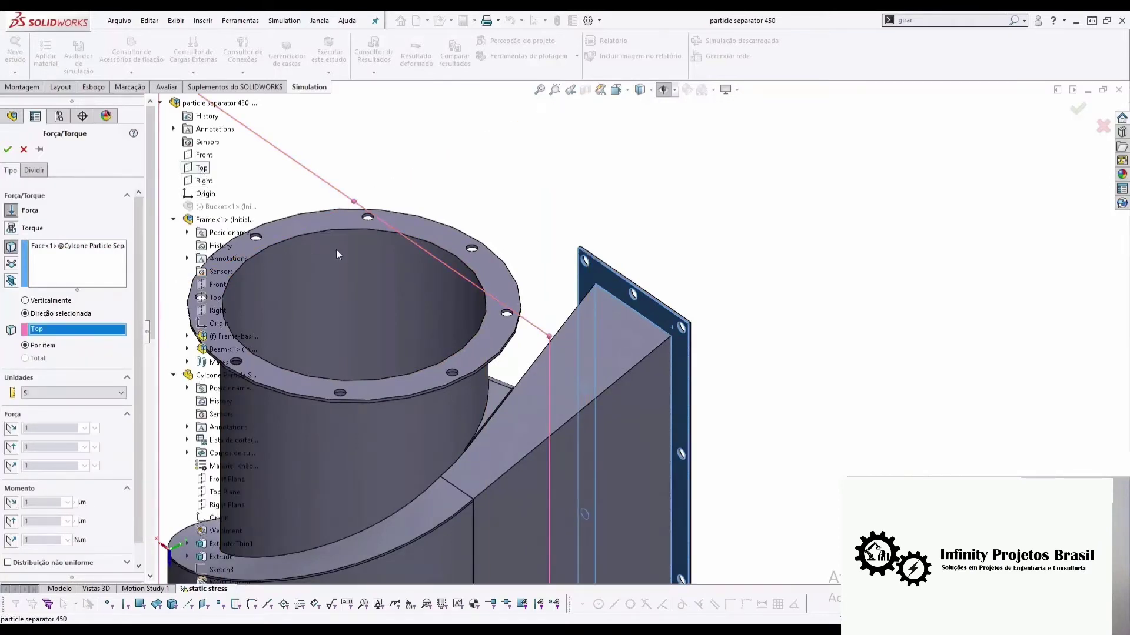
{"action": "left_click", "coordinate": [12, 429]}
{"action": "type", "text": "45"}
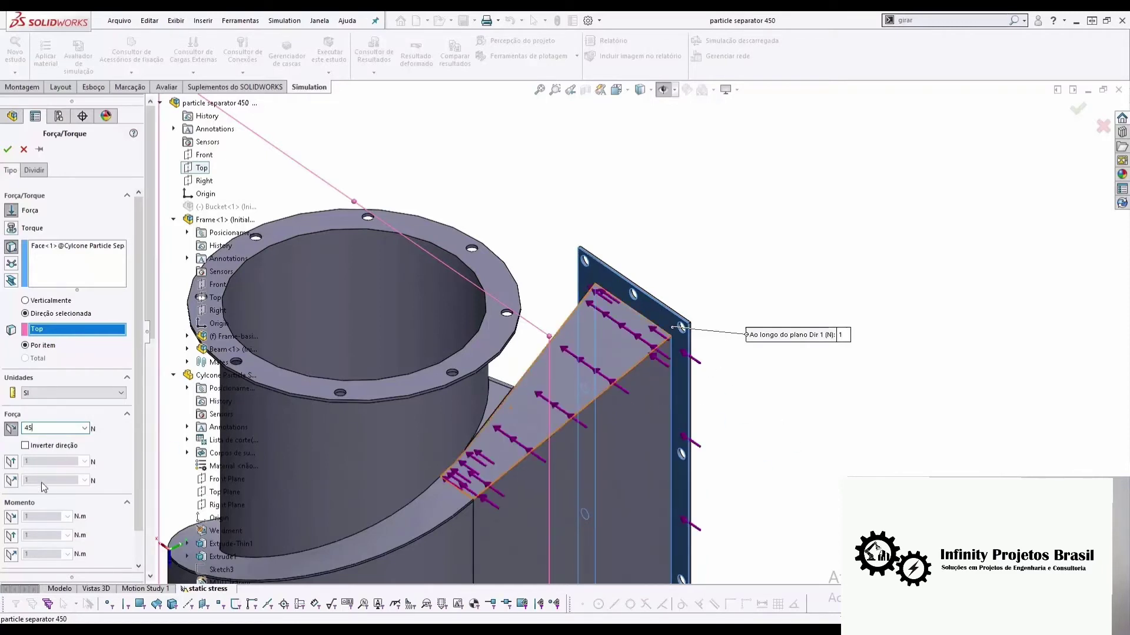
{"action": "left_click", "coordinate": [12, 483]}
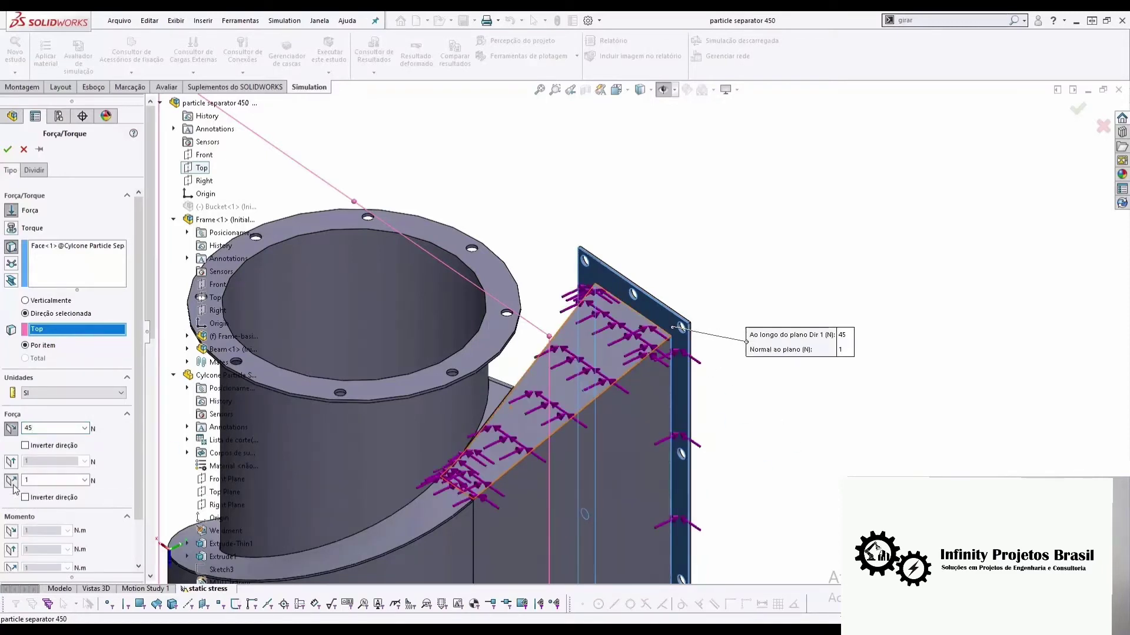
{"action": "type", "text": "2"}
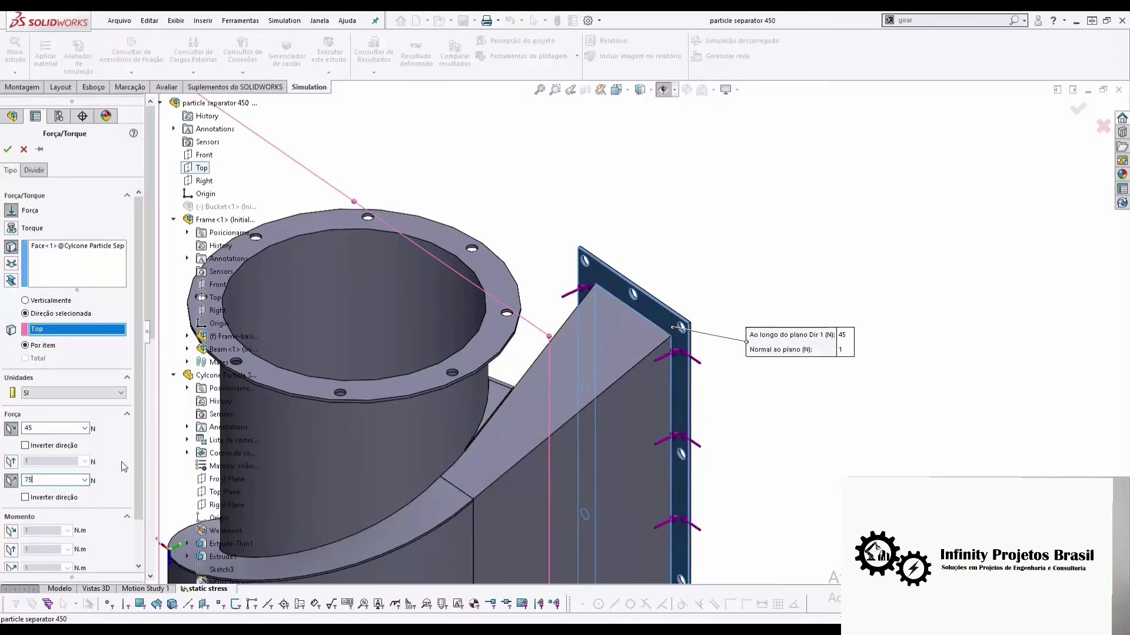
{"action": "left_click", "coordinate": [25, 497]}
{"action": "left_click", "coordinate": [9, 150]}
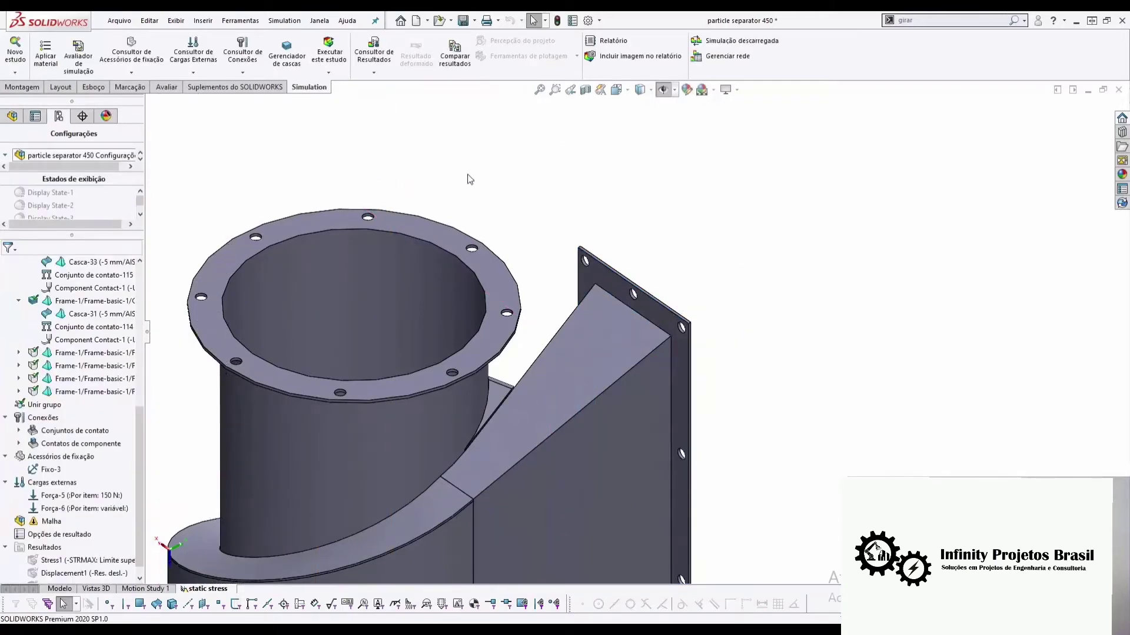
Add a 9.81 m/s² gravity load referenced to the Front plane, toggling its reverse-direction option
{"action": "key", "text": "ctrl+7"}
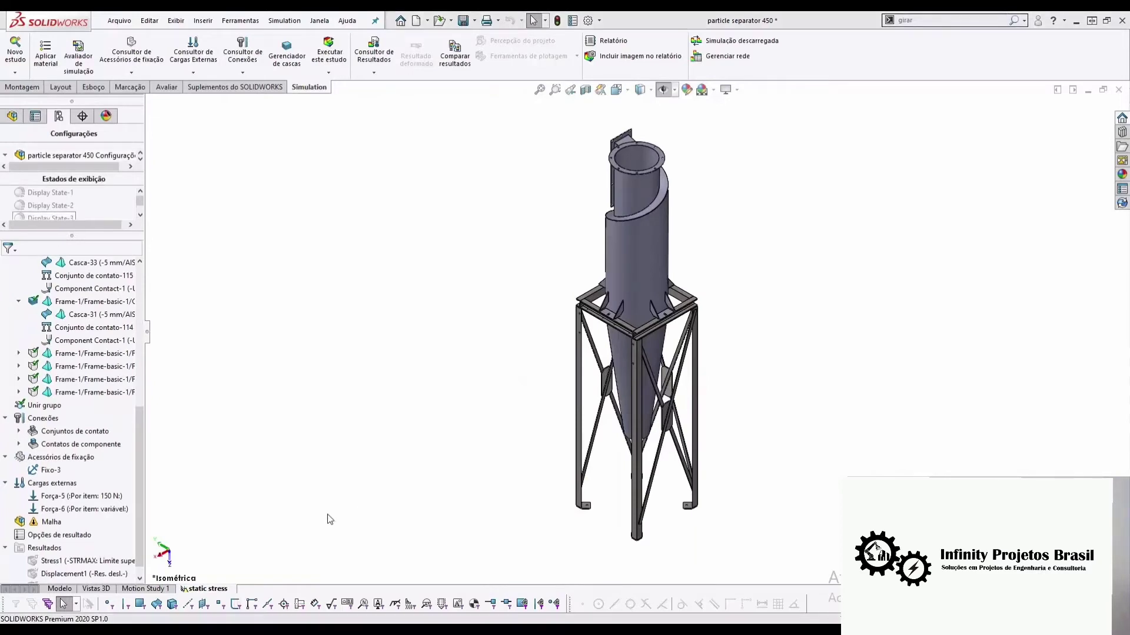
{"action": "right_click", "coordinate": [75, 483]}
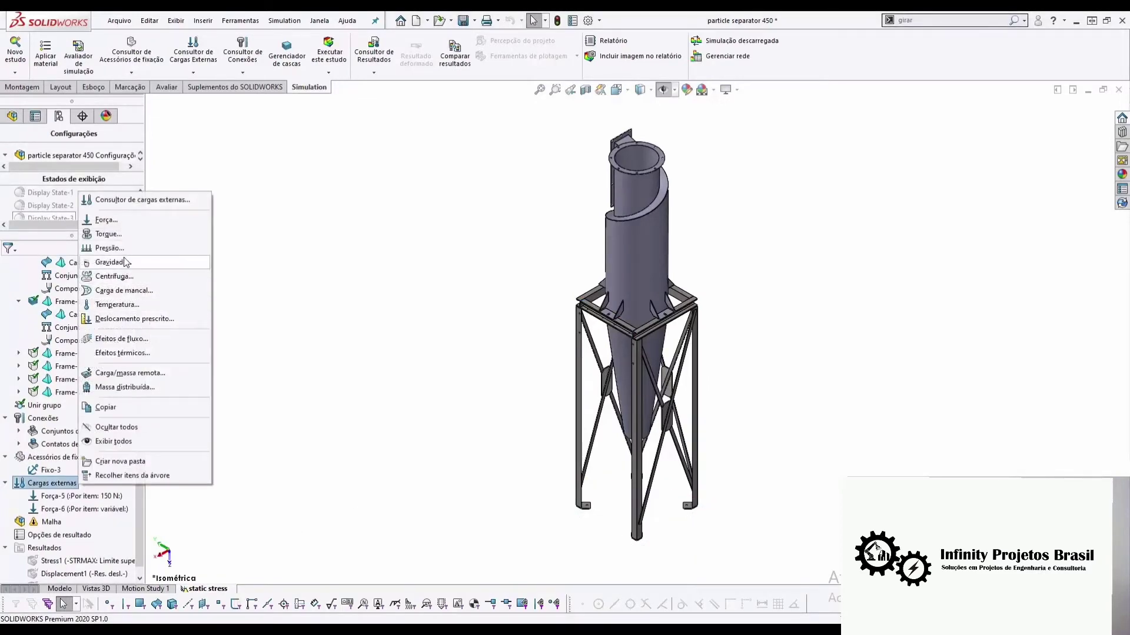
{"action": "left_click", "coordinate": [140, 271]}
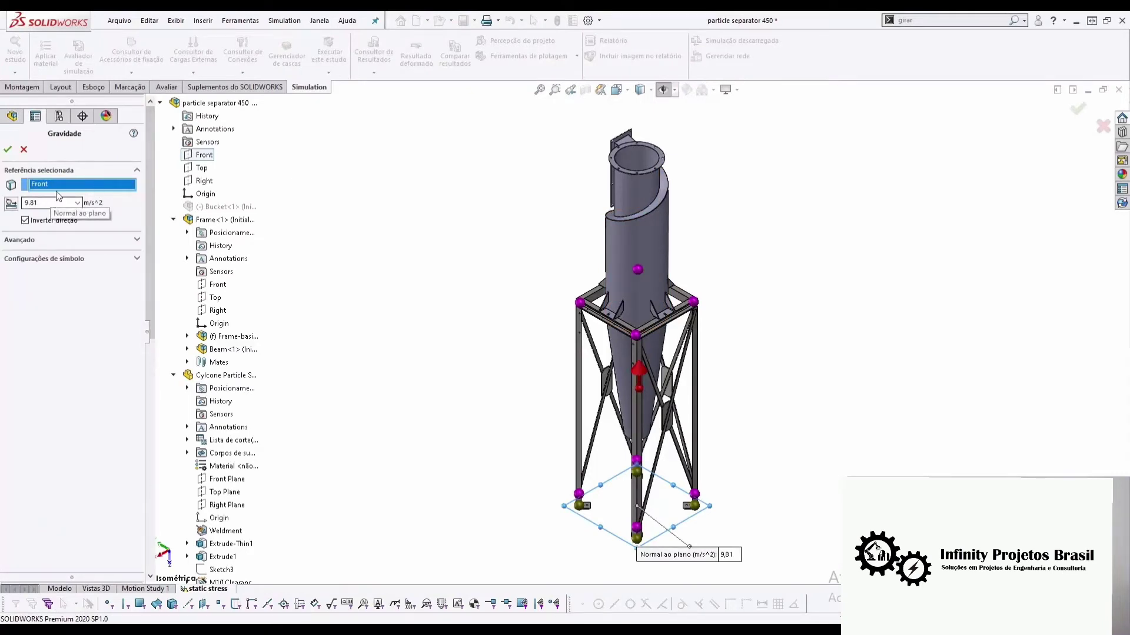
{"action": "left_click", "coordinate": [26, 221]}
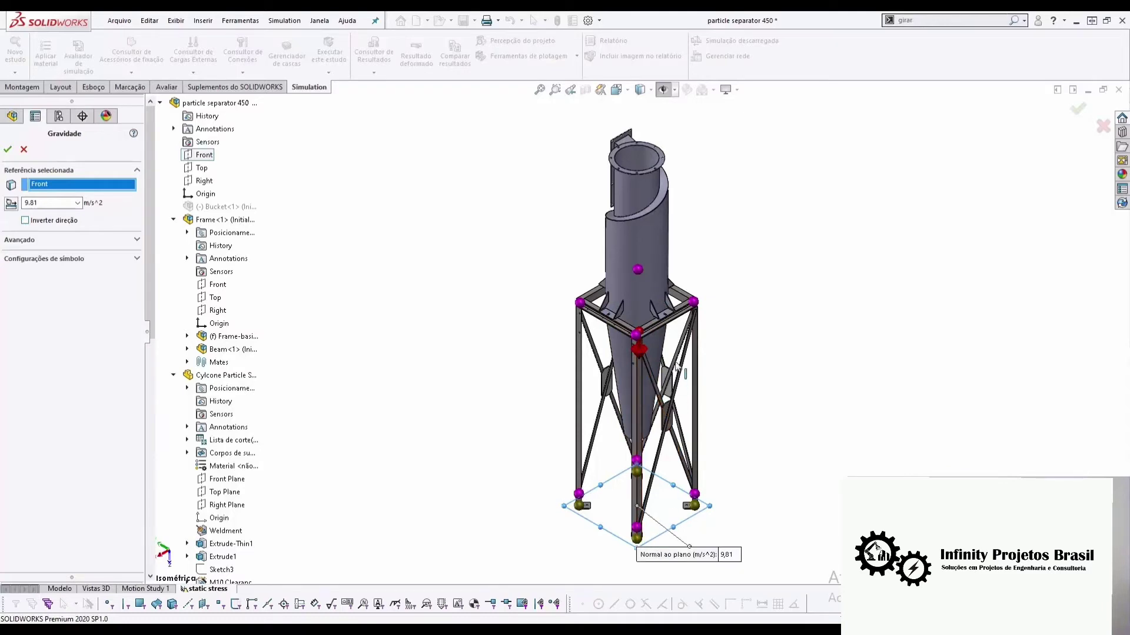
{"action": "scroll", "coordinate": [658, 401], "scroll_direction": "down", "scroll_amount": 4}
{"action": "scroll", "coordinate": [636, 337], "scroll_direction": "up", "scroll_amount": 4}
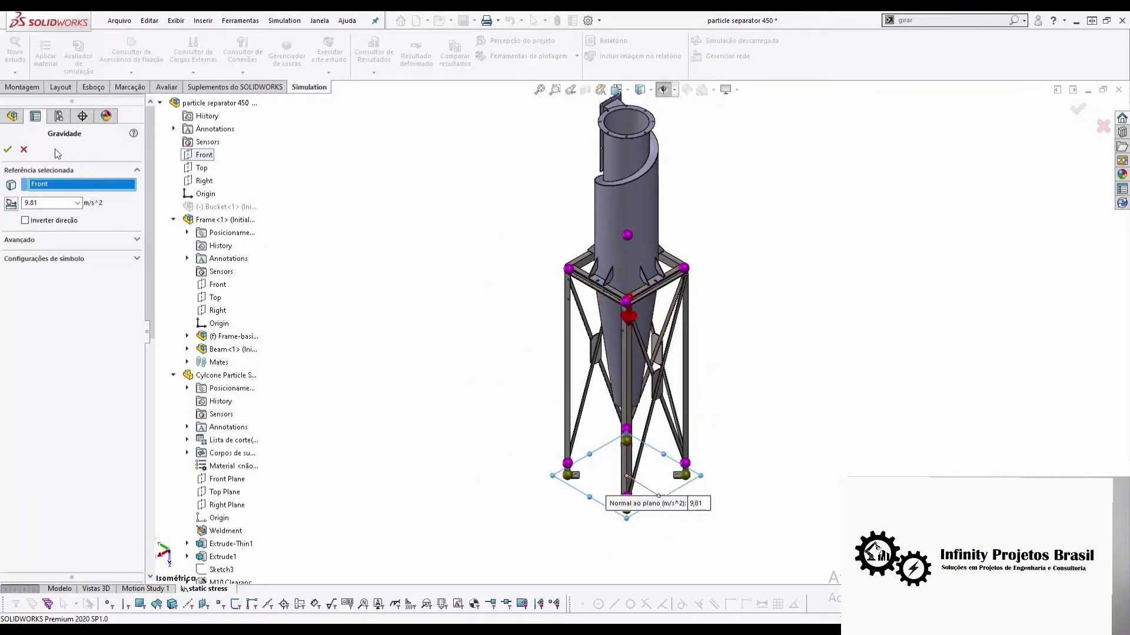
{"action": "left_click", "coordinate": [11, 153]}
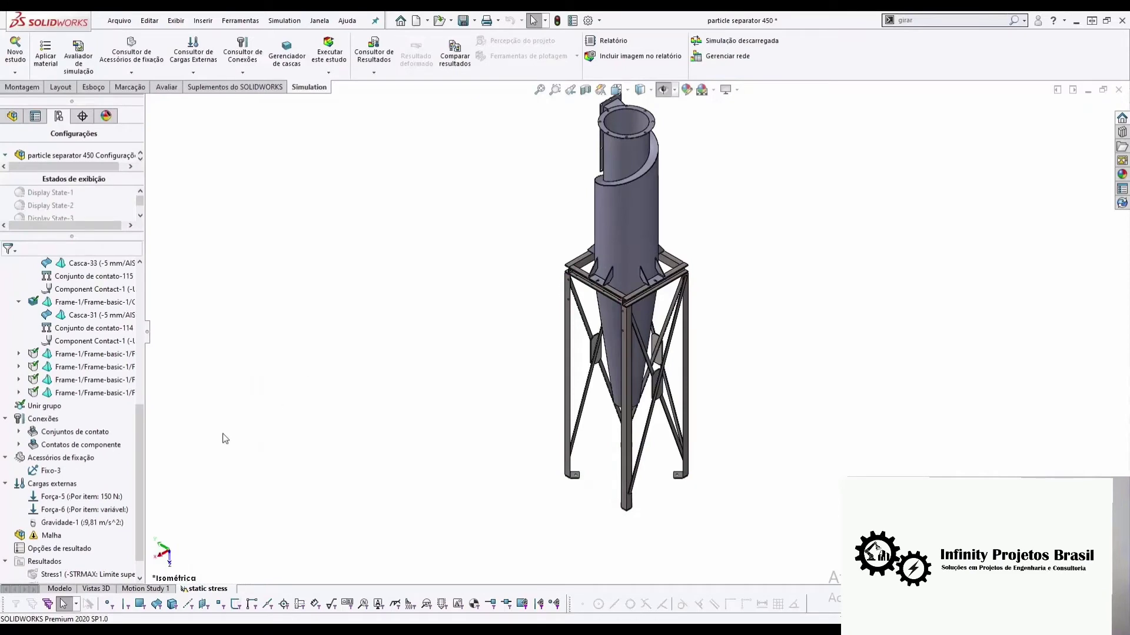
{"action": "left_click_drag", "start_coordinate": [140, 440], "coordinate": [140, 301]}
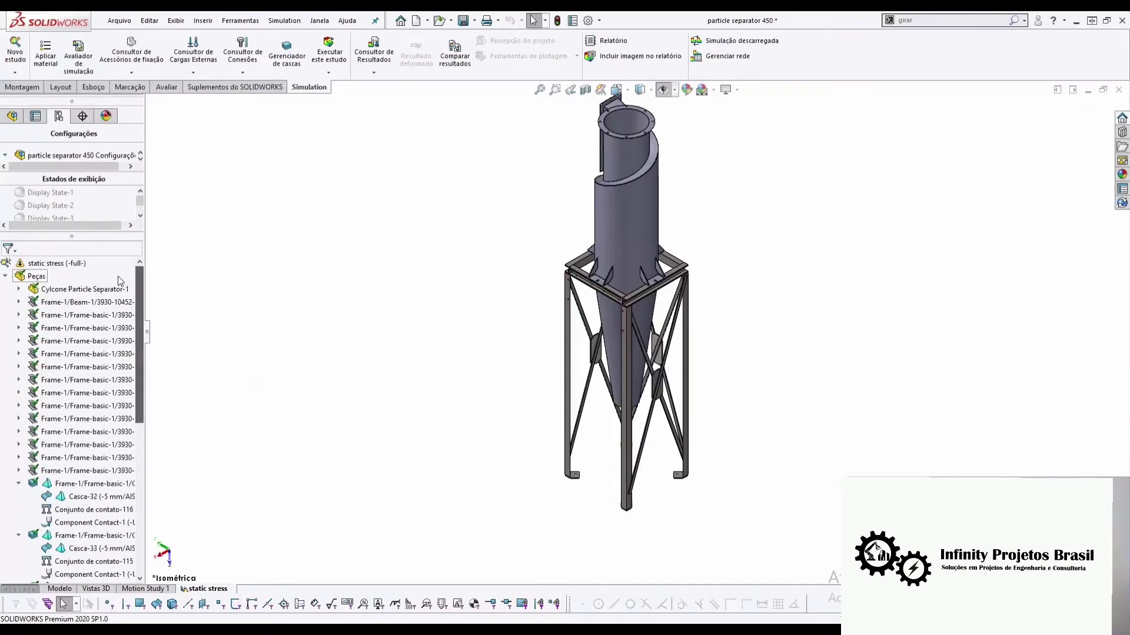
{"action": "left_click", "coordinate": [5, 275]}
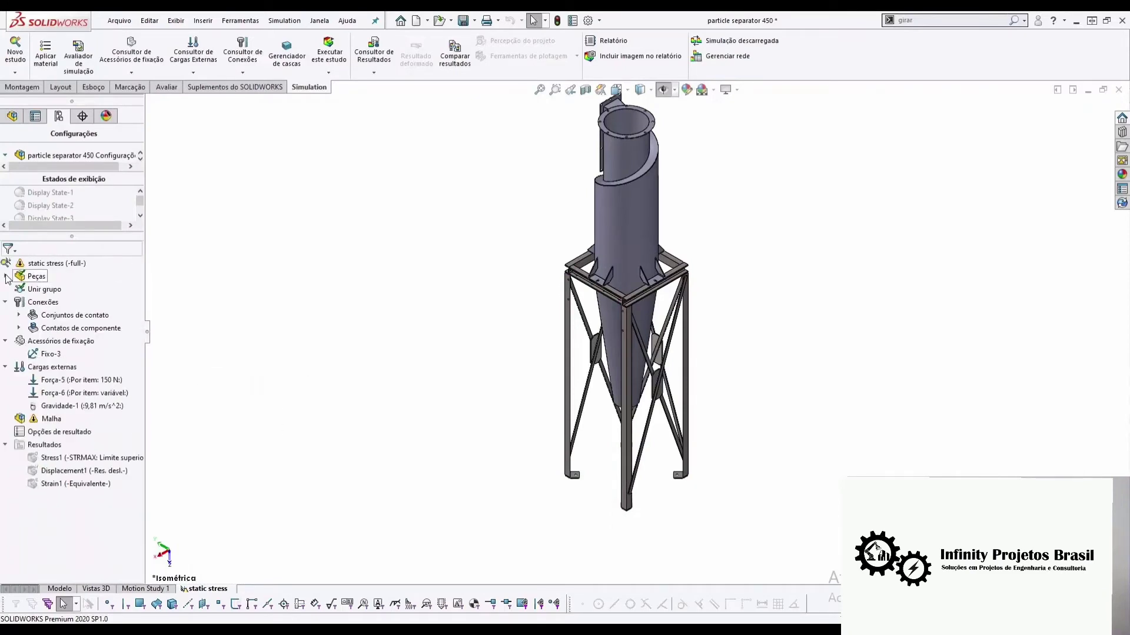
Add mesh control Controle-7 with 5 mm elements on the four top-frame platform beams
{"action": "right_click", "coordinate": [47, 420]}
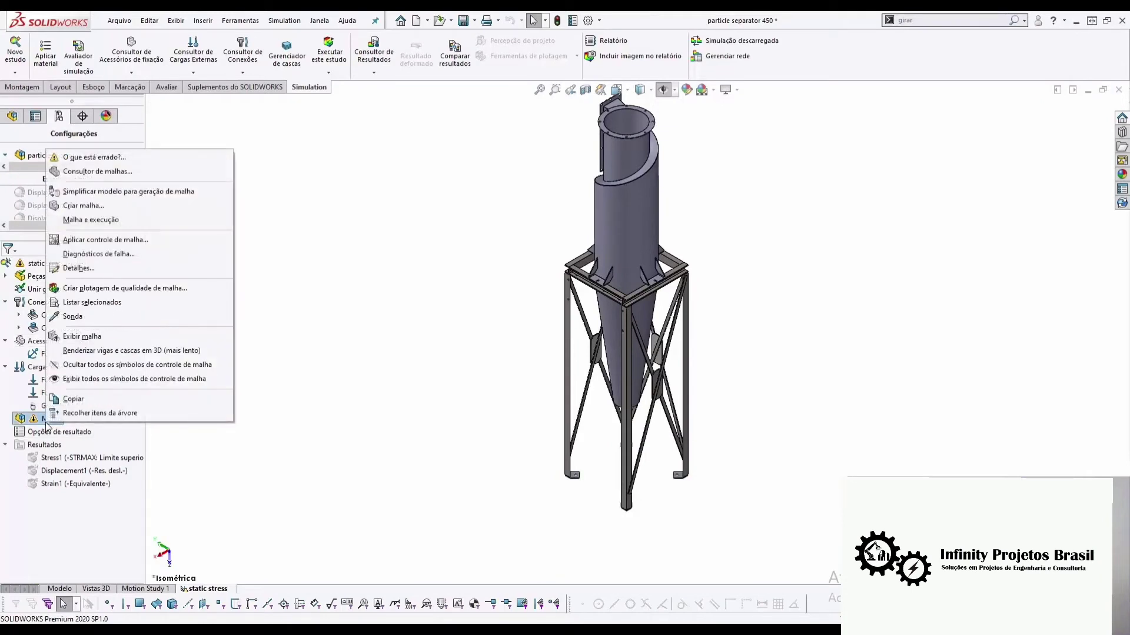
{"action": "left_click", "coordinate": [126, 235]}
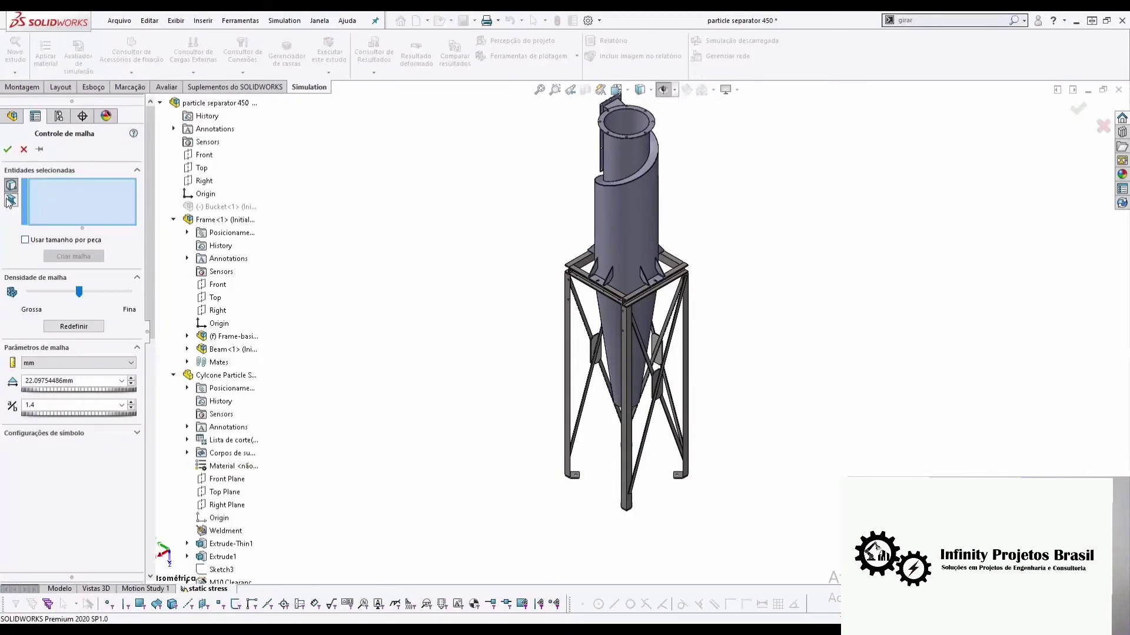
{"action": "left_click", "coordinate": [10, 201]}
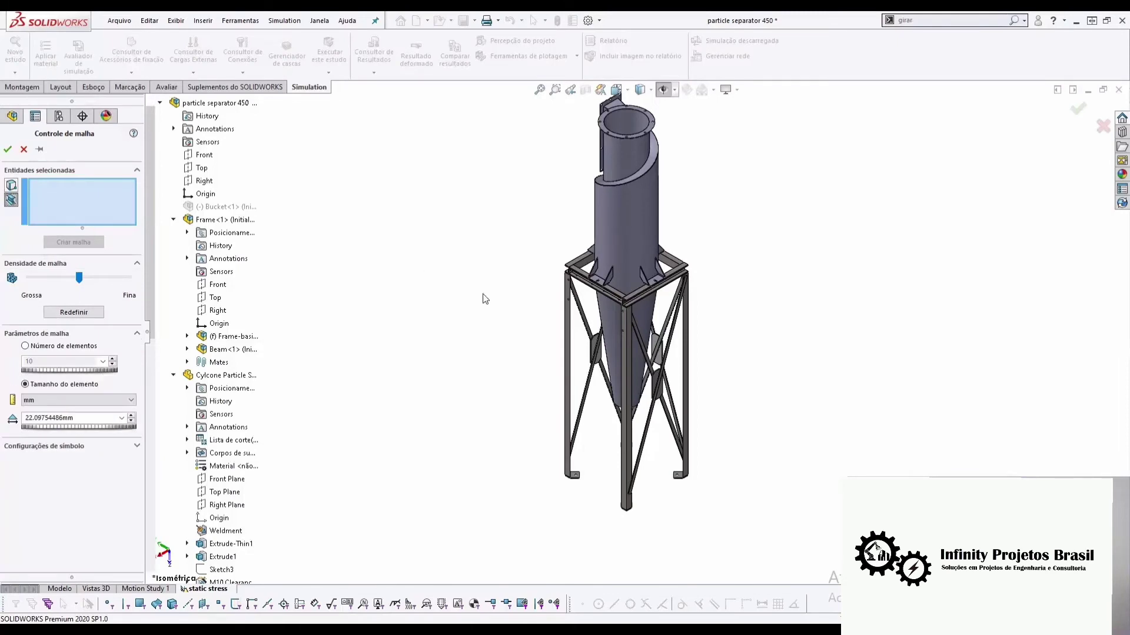
{"action": "left_click", "coordinate": [606, 294]}
{"action": "left_click", "coordinate": [640, 303]}
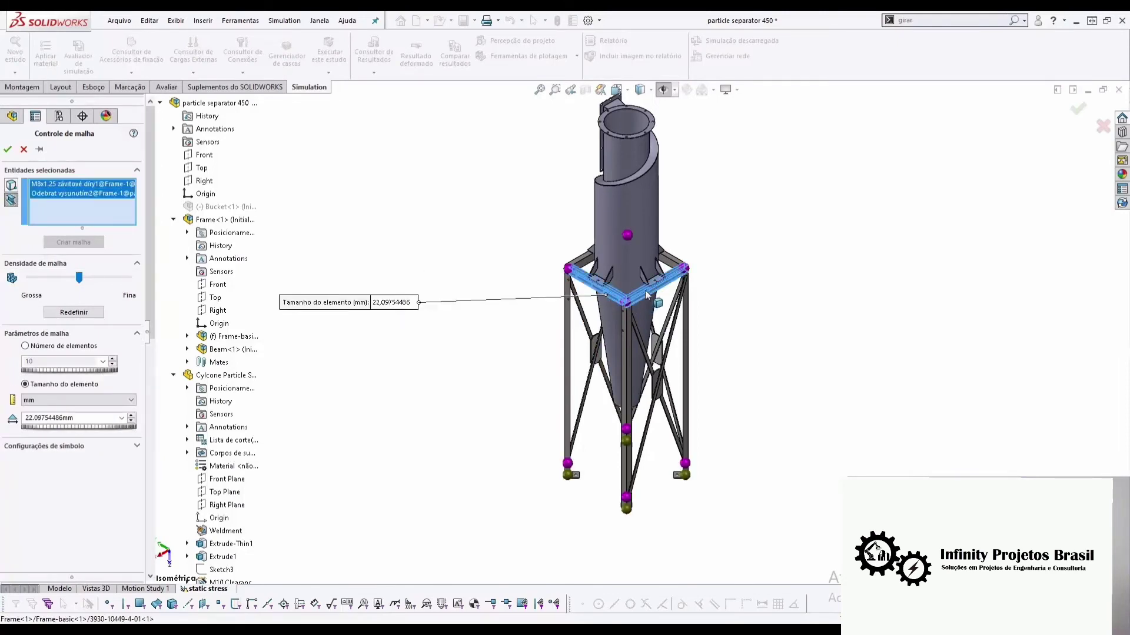
{"action": "left_click", "coordinate": [659, 253]}
{"action": "left_click", "coordinate": [583, 266]}
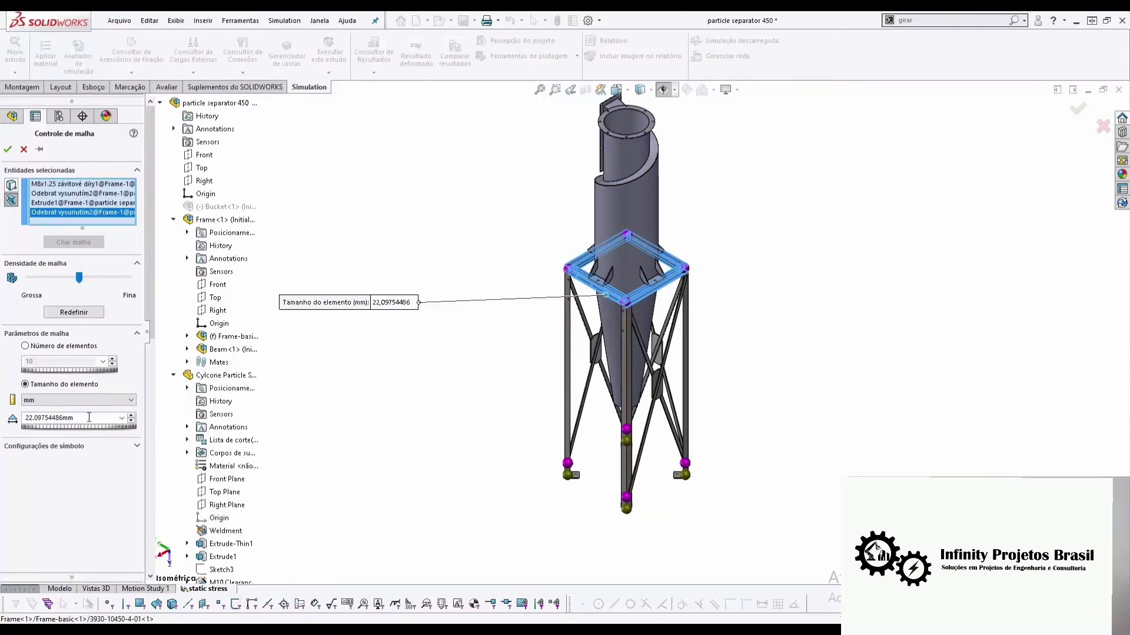
{"action": "double_click", "coordinate": [80, 417]}
{"action": "type", "text": "5"}
{"action": "key", "text": "Return"}
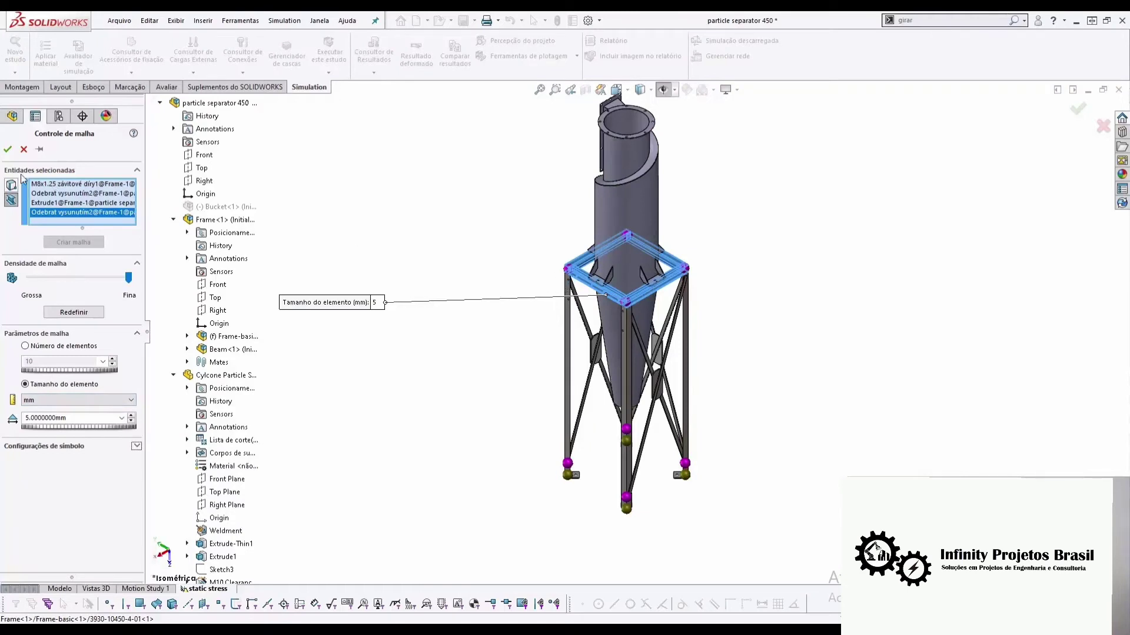
{"action": "left_click", "coordinate": [9, 150]}
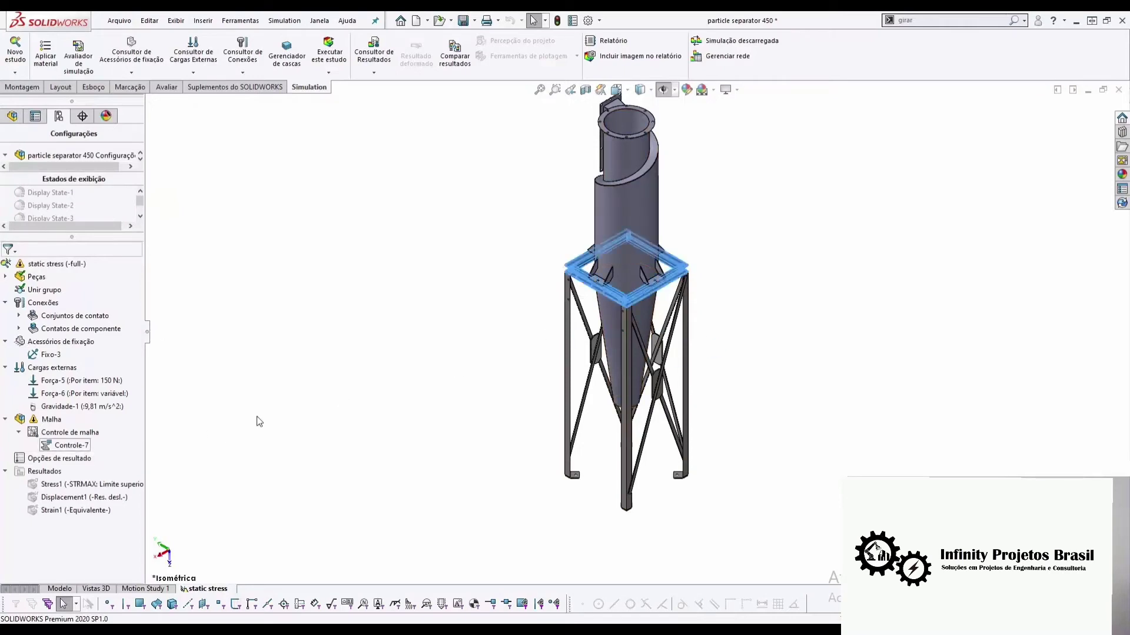
Create the separator mesh with mesh parameters enabled and Advanced quality kept at Alta
{"action": "right_click", "coordinate": [54, 420]}
{"action": "left_click", "coordinate": [118, 199]}
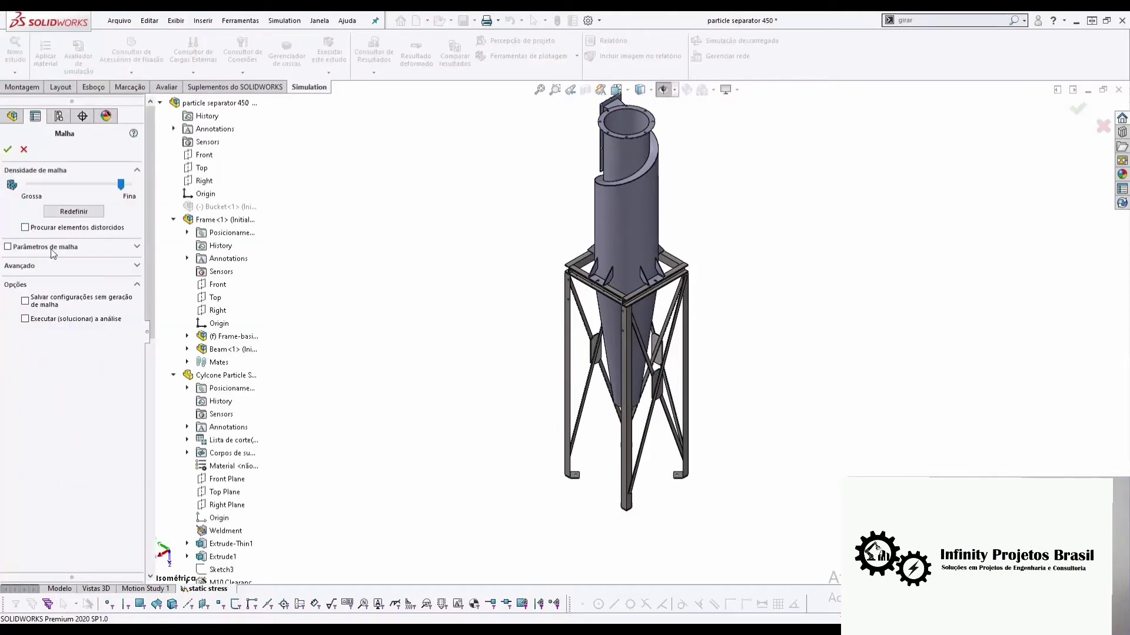
{"action": "left_click", "coordinate": [73, 248]}
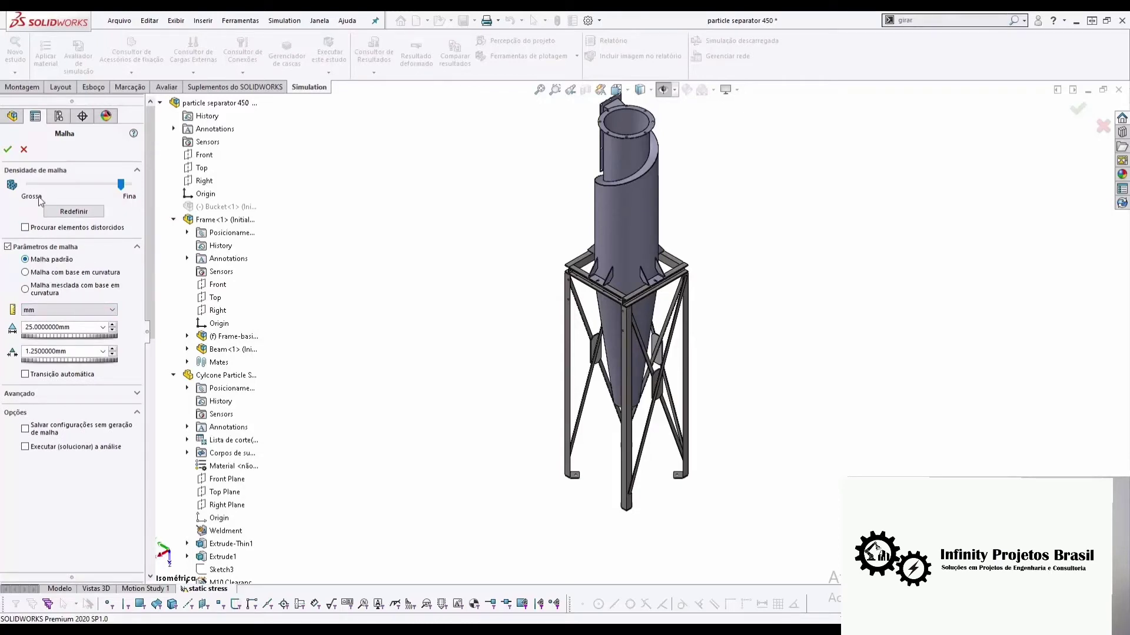
{"action": "left_click", "coordinate": [26, 394]}
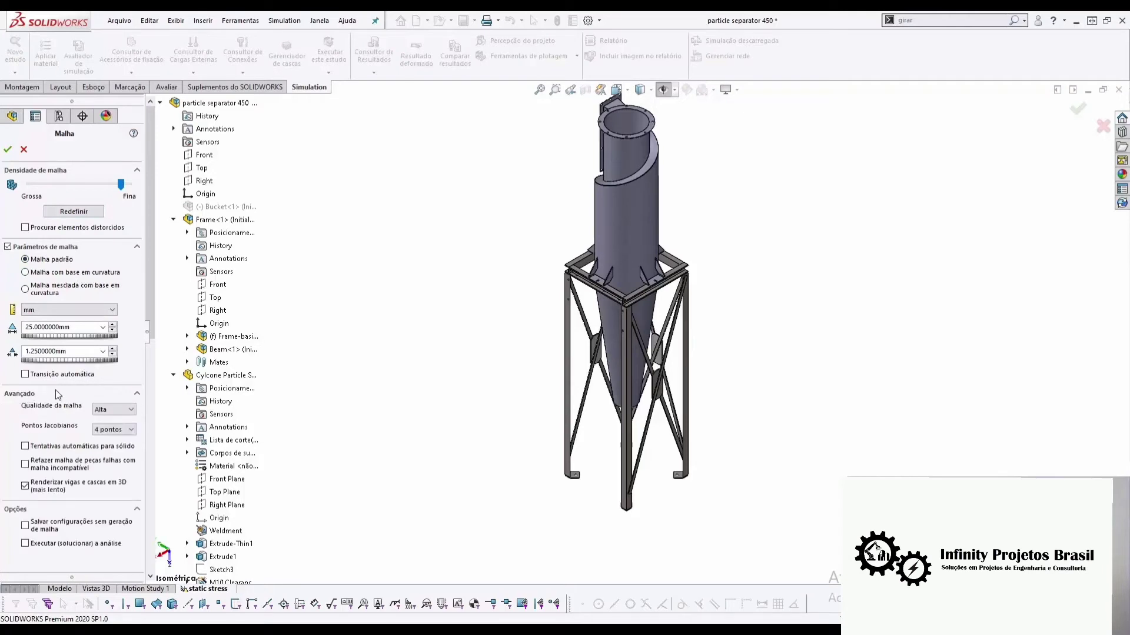
{"action": "left_click", "coordinate": [132, 409]}
{"action": "left_click", "coordinate": [132, 409]}
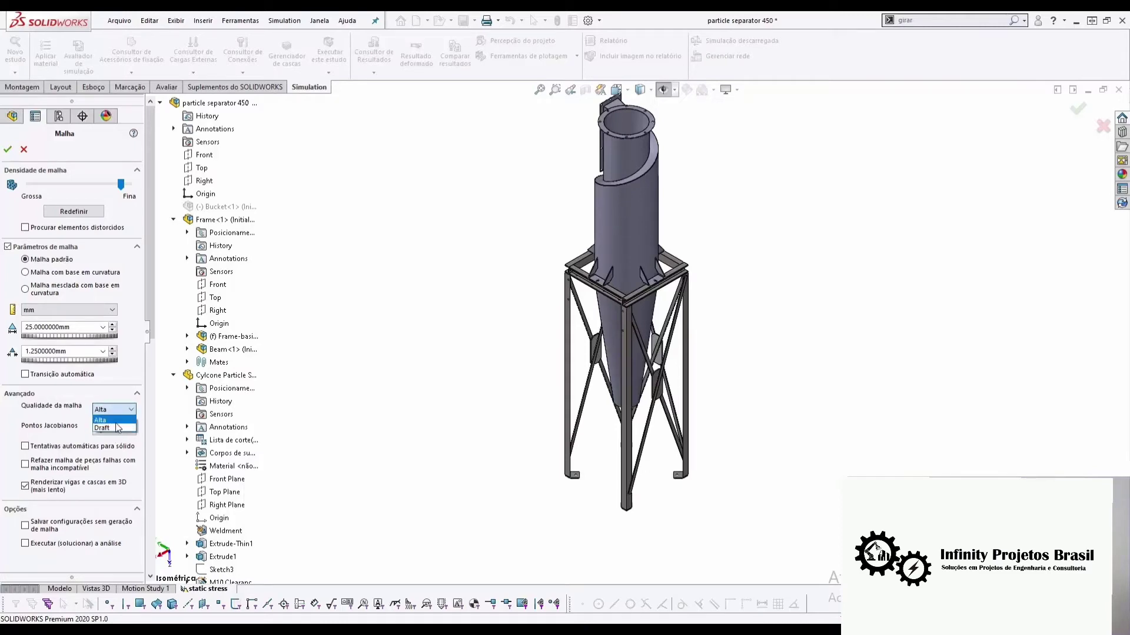
{"action": "left_click", "coordinate": [129, 421]}
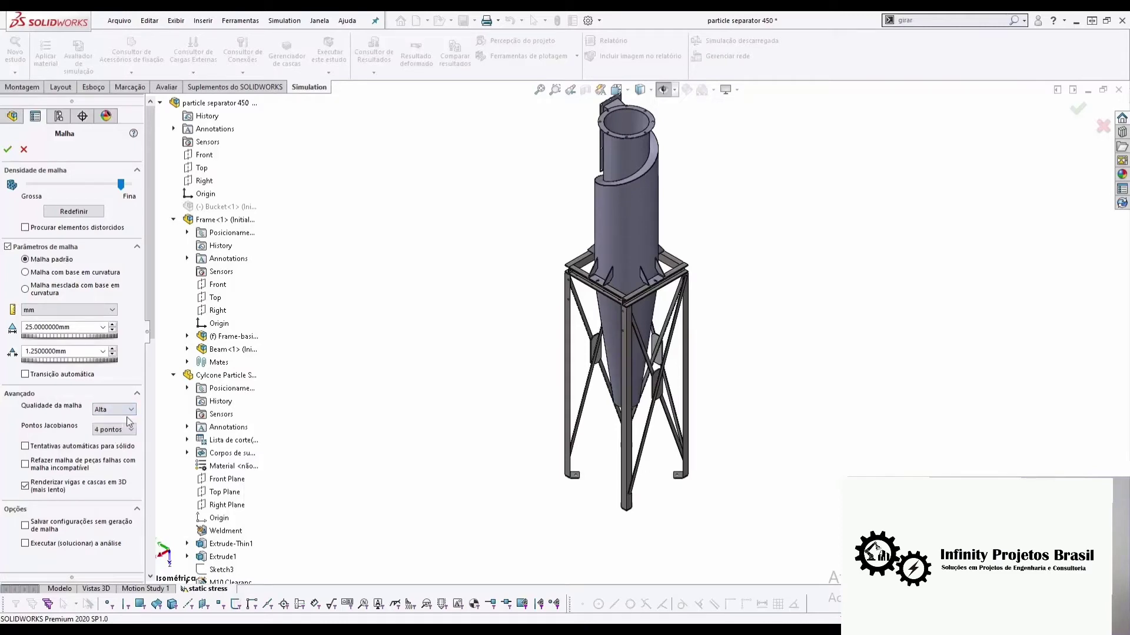
{"action": "left_click", "coordinate": [8, 149]}
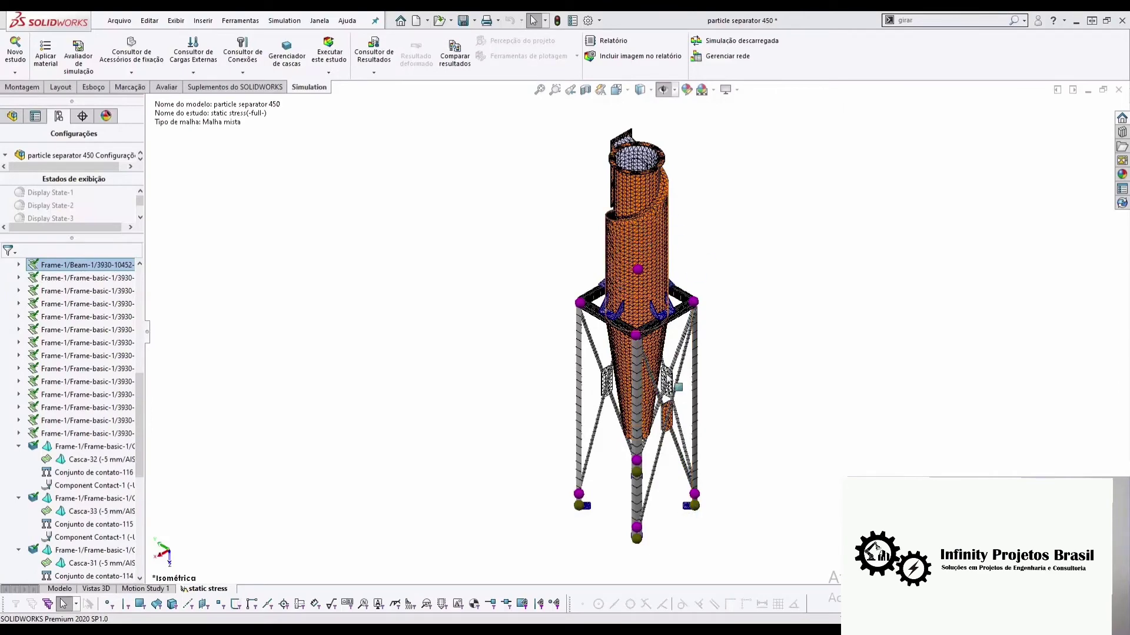
Zoom and orbit around the meshed frame to inspect the mesh, then return to isometric
{"action": "scroll", "coordinate": [657, 280], "scroll_direction": "down", "scroll_amount": 2}
{"action": "scroll", "coordinate": [659, 283], "scroll_direction": "down", "scroll_amount": 2}
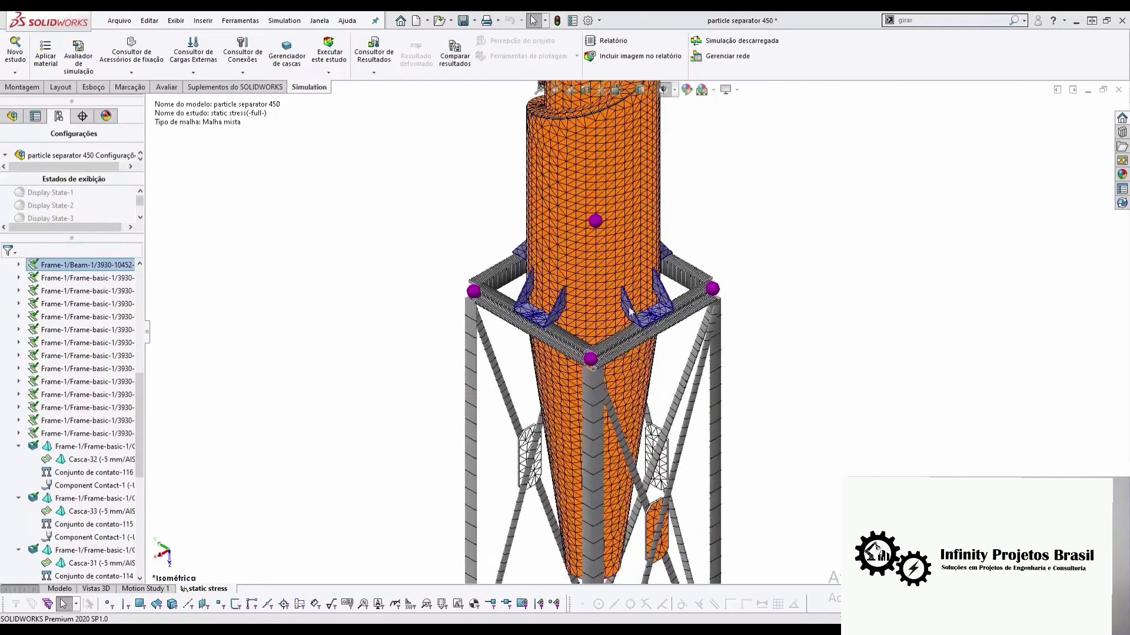
{"action": "scroll", "coordinate": [665, 291], "scroll_direction": "down", "scroll_amount": 2}
{"action": "scroll", "coordinate": [676, 353], "scroll_direction": "up", "scroll_amount": 2}
{"action": "scroll", "coordinate": [706, 412], "scroll_direction": "up", "scroll_amount": 2}
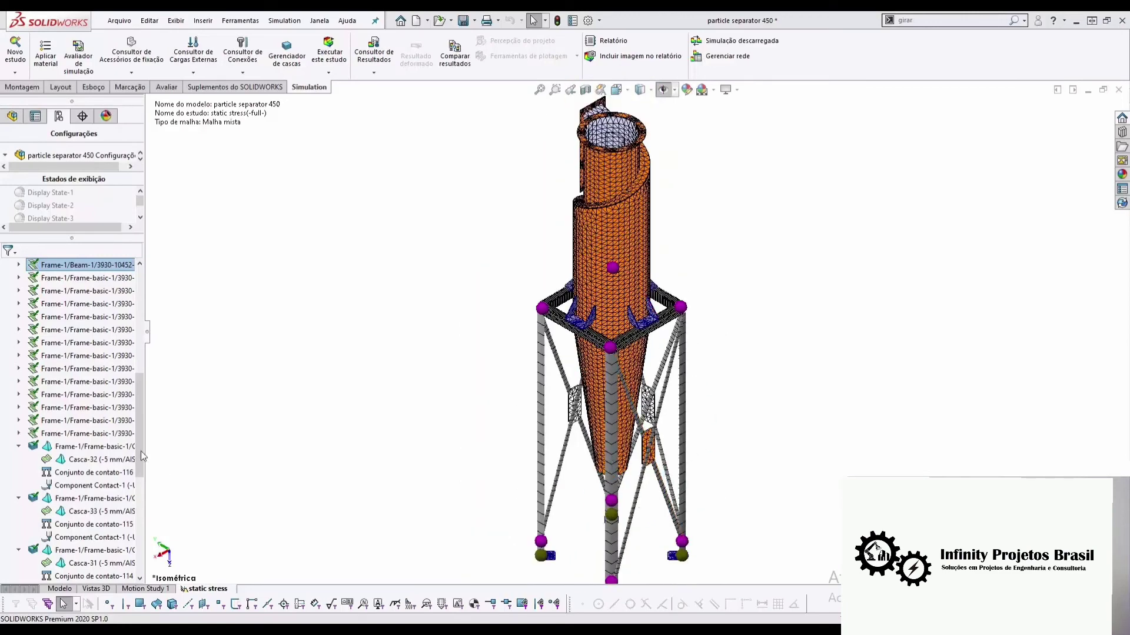
{"action": "scroll", "coordinate": [135, 397], "scroll_direction": "down", "scroll_amount": 5}
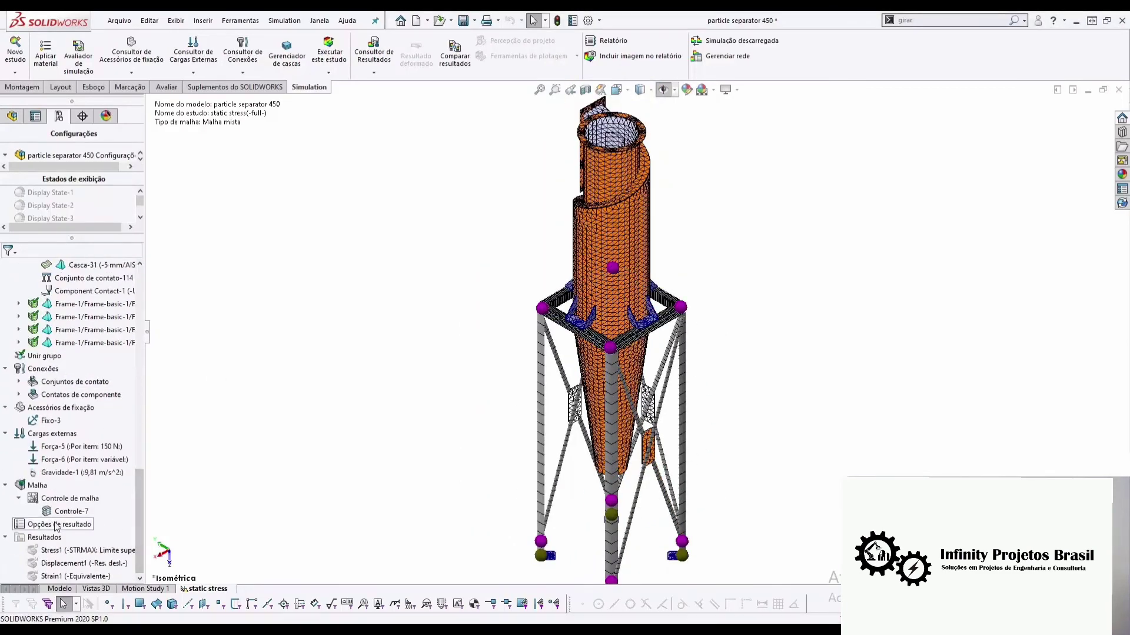
{"action": "scroll", "coordinate": [565, 497], "scroll_direction": "down", "scroll_amount": 2}
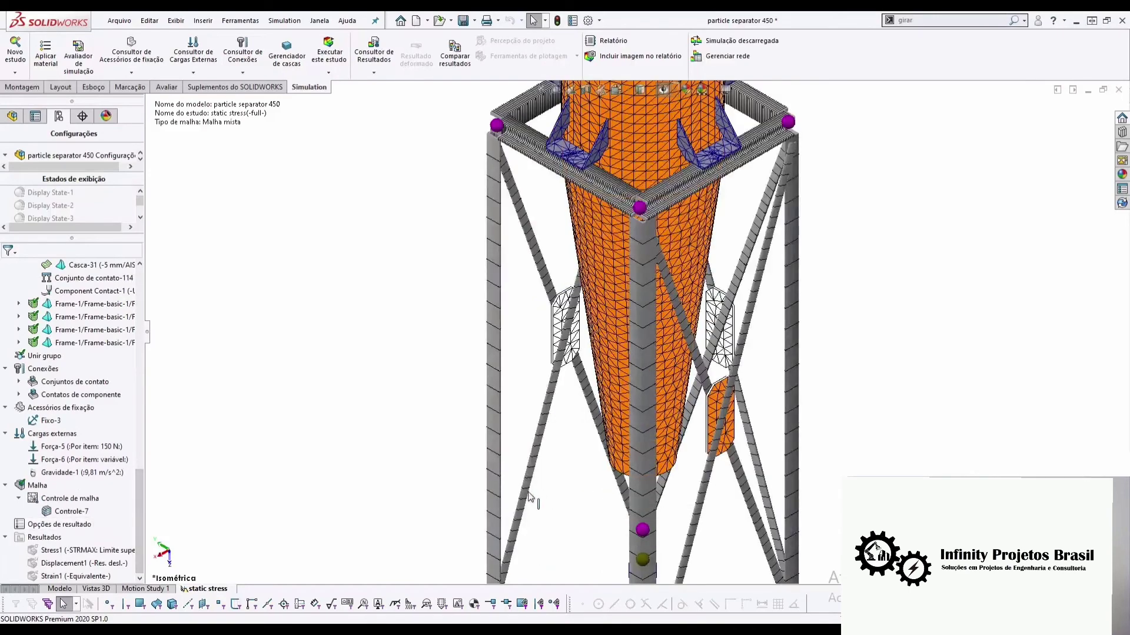
{"action": "scroll", "coordinate": [494, 491], "scroll_direction": "down", "scroll_amount": 2}
{"action": "middle_click_drag", "start_coordinate": [494, 491], "coordinate": [494, 454]}
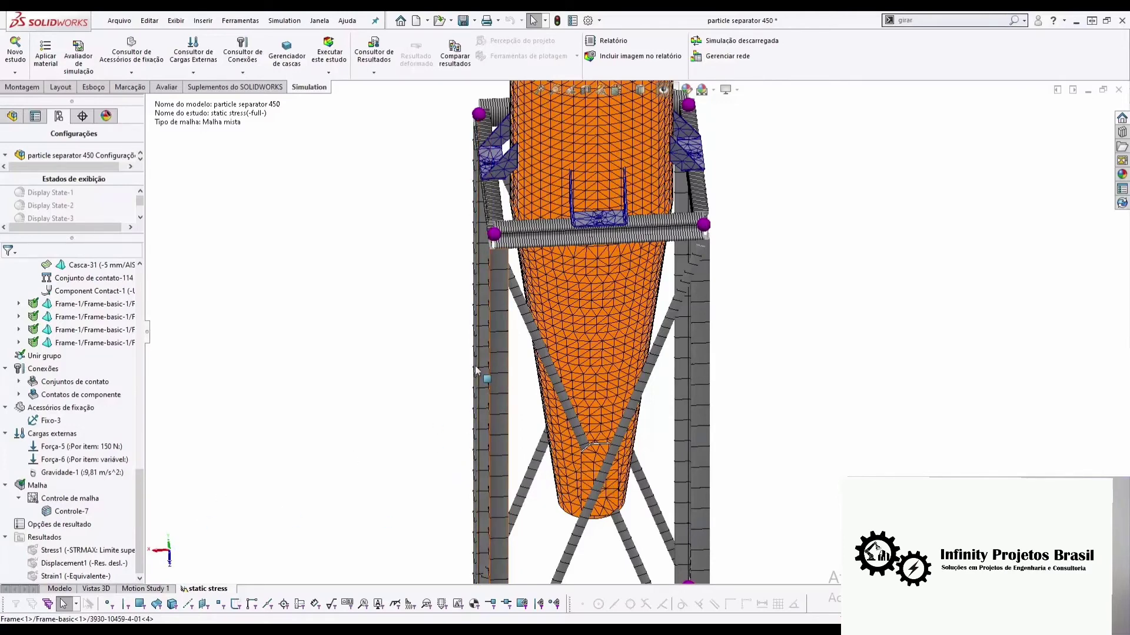
{"action": "middle_click_drag", "start_coordinate": [413, 363], "coordinate": [469, 327]}
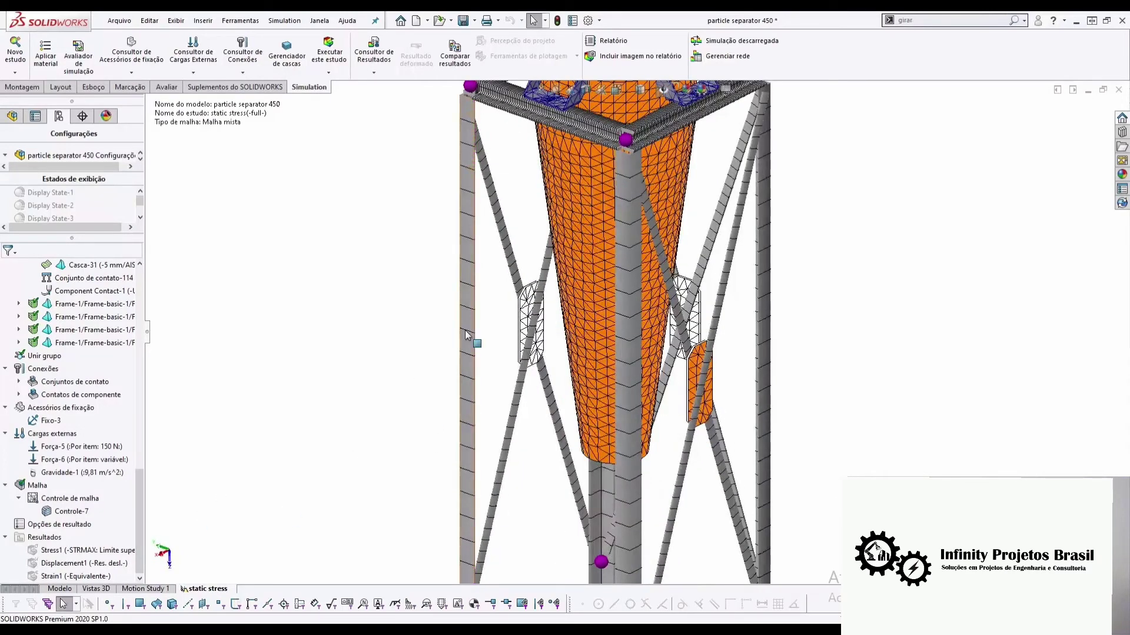
{"action": "key", "text": "ctrl+7"}
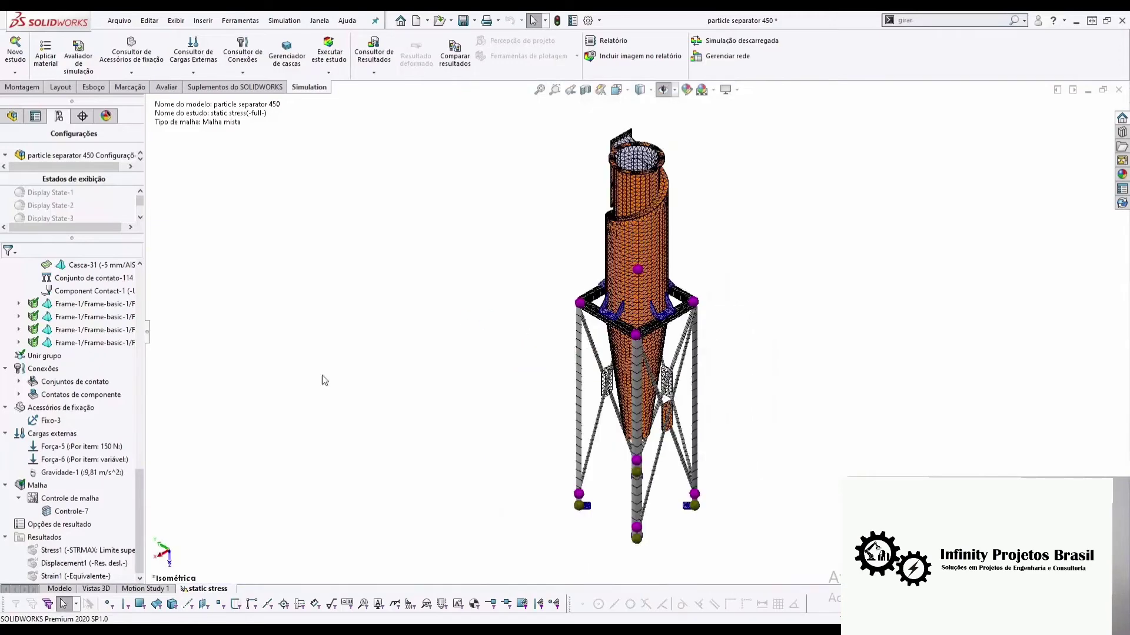
Run the static stress study with Executar
{"action": "scroll", "coordinate": [82, 412], "scroll_direction": "up", "scroll_amount": 5}
{"action": "scroll", "coordinate": [70, 341], "scroll_direction": "up", "scroll_amount": 5}
{"action": "scroll", "coordinate": [59, 329], "scroll_direction": "up", "scroll_amount": 5}
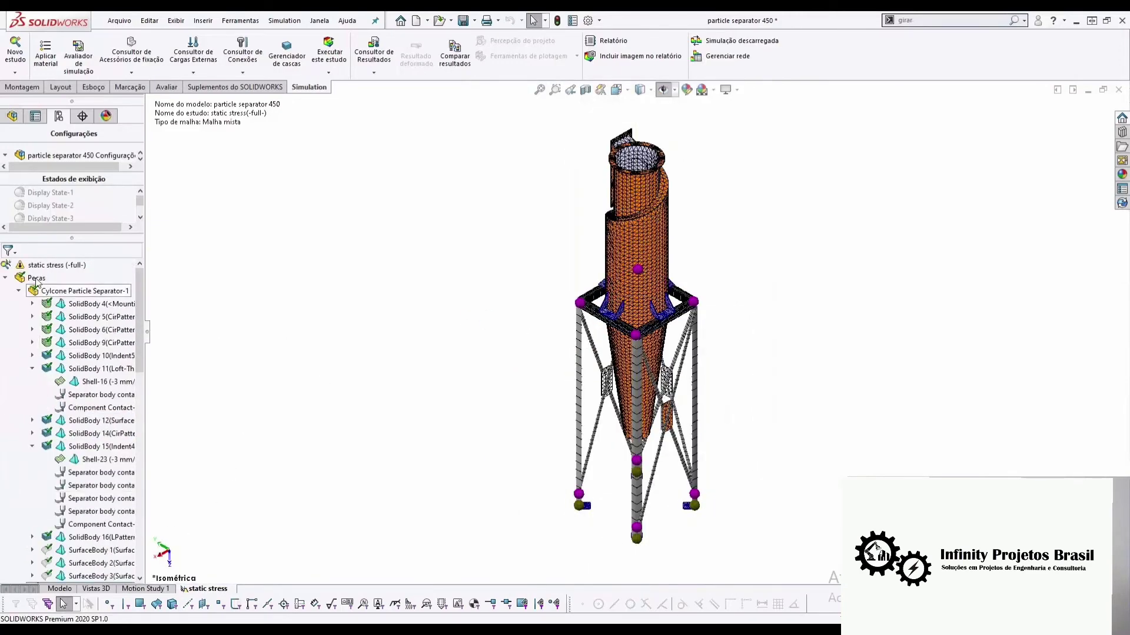
{"action": "right_click", "coordinate": [42, 272]}
{"action": "left_click", "coordinate": [64, 293]}
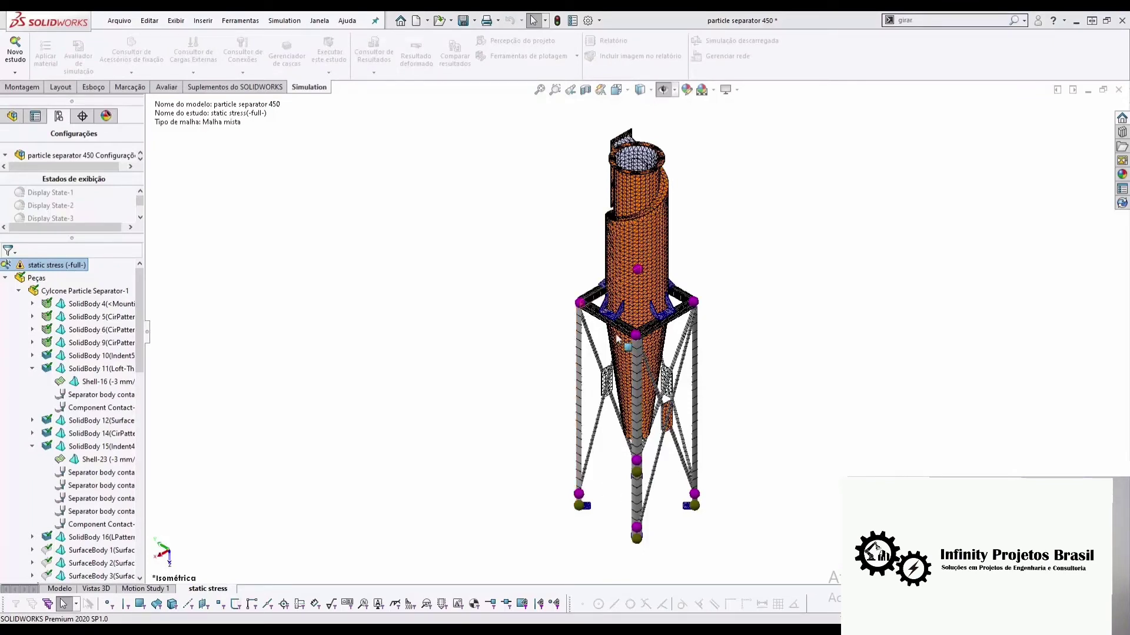
After the solve, delete the Stress1, Displacement1 and Strain1 result plots together
{"action": "left_click", "coordinate": [637, 269]}
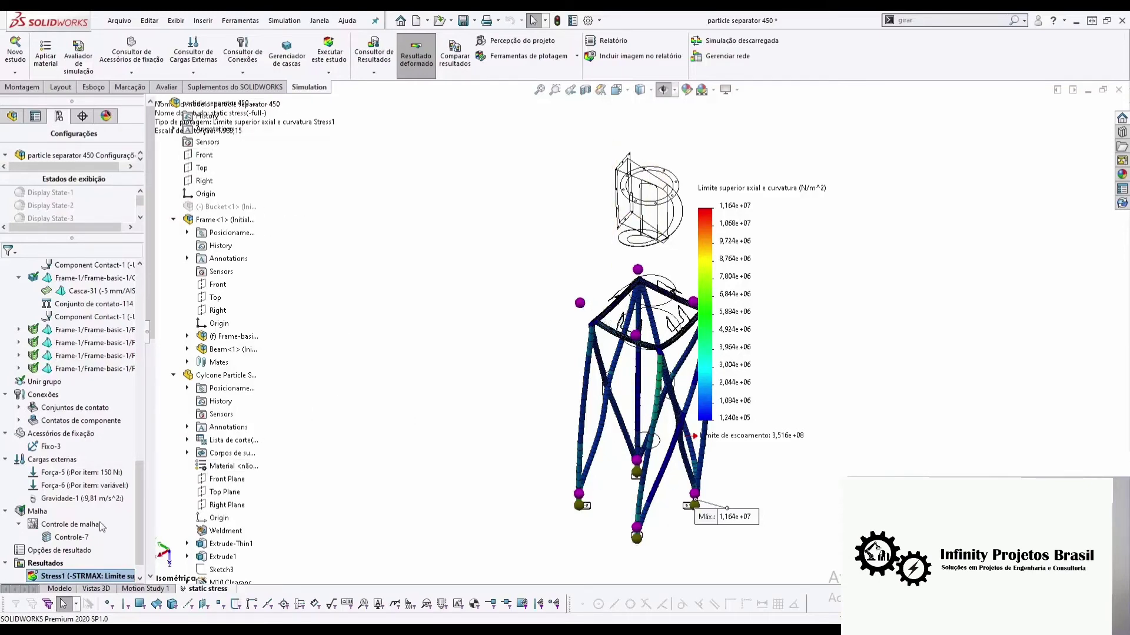
{"action": "scroll", "coordinate": [88, 550], "scroll_direction": "down", "scroll_amount": 1}
{"action": "right_click", "coordinate": [88, 550]}
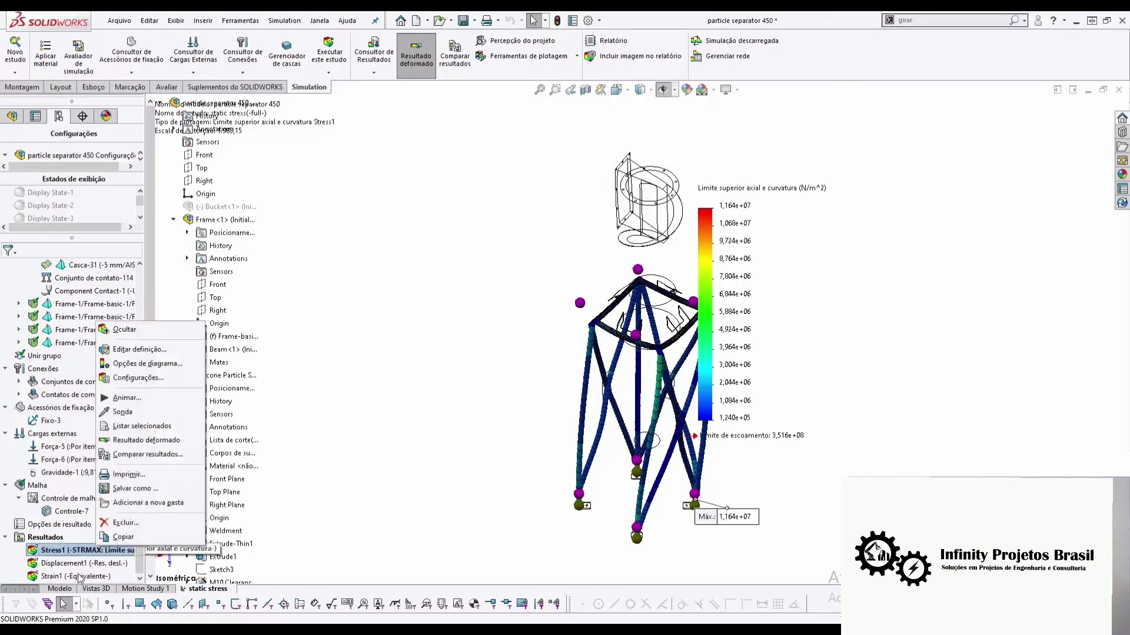
{"action": "left_click", "coordinate": [80, 578]}
{"action": "left_click", "coordinate": [69, 552], "text": "shift"}
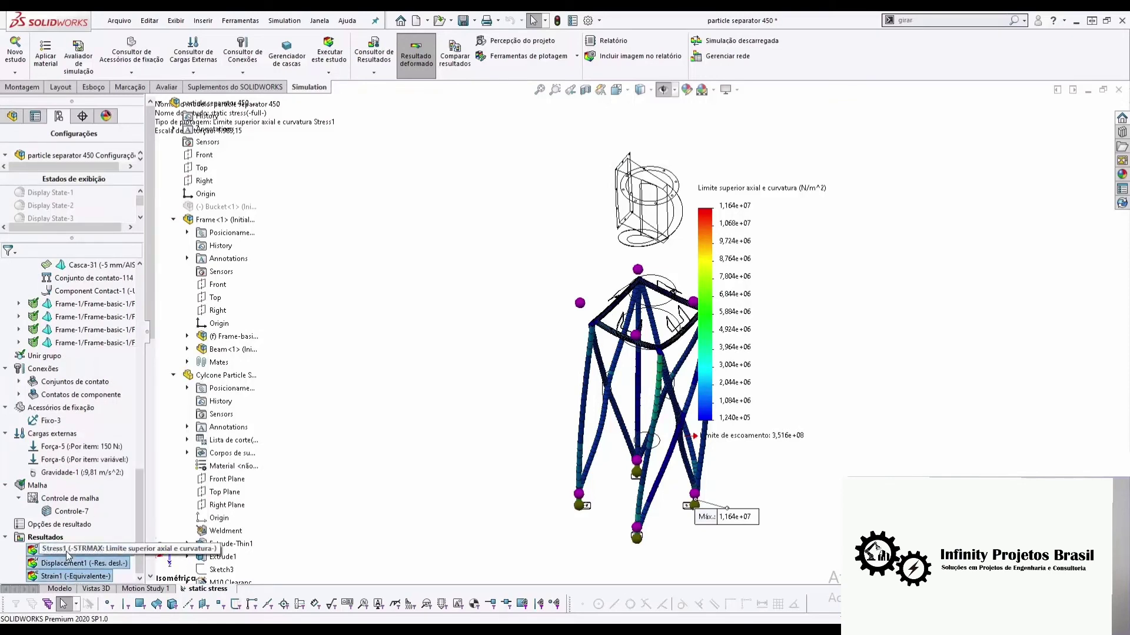
{"action": "right_click", "coordinate": [69, 555]}
{"action": "left_click", "coordinate": [88, 560]}
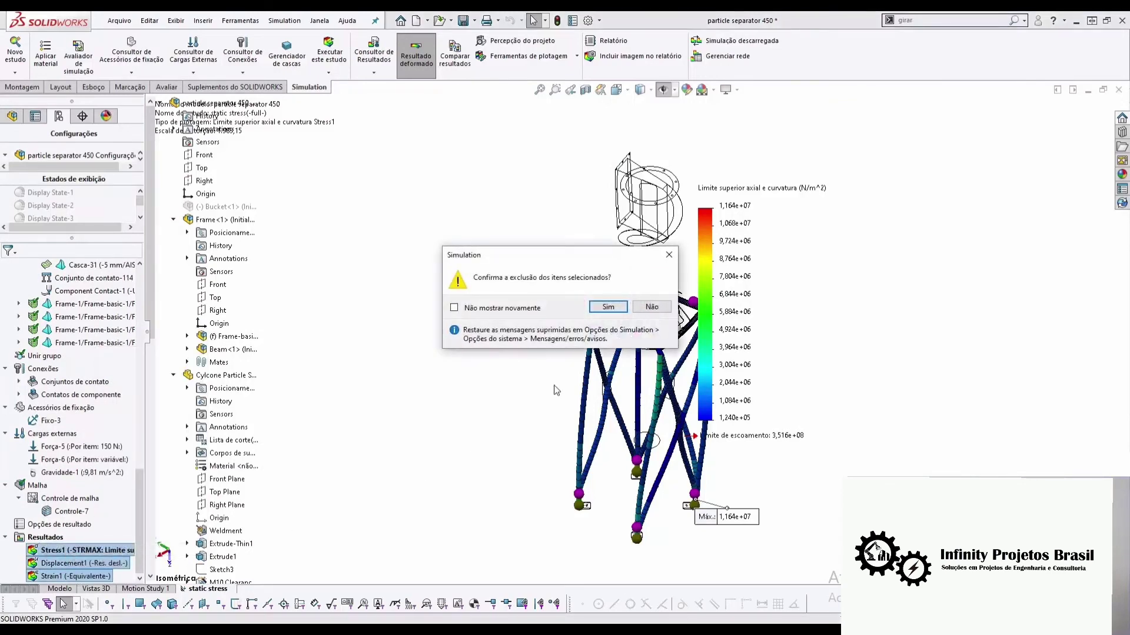
{"action": "left_click", "coordinate": [608, 307]}
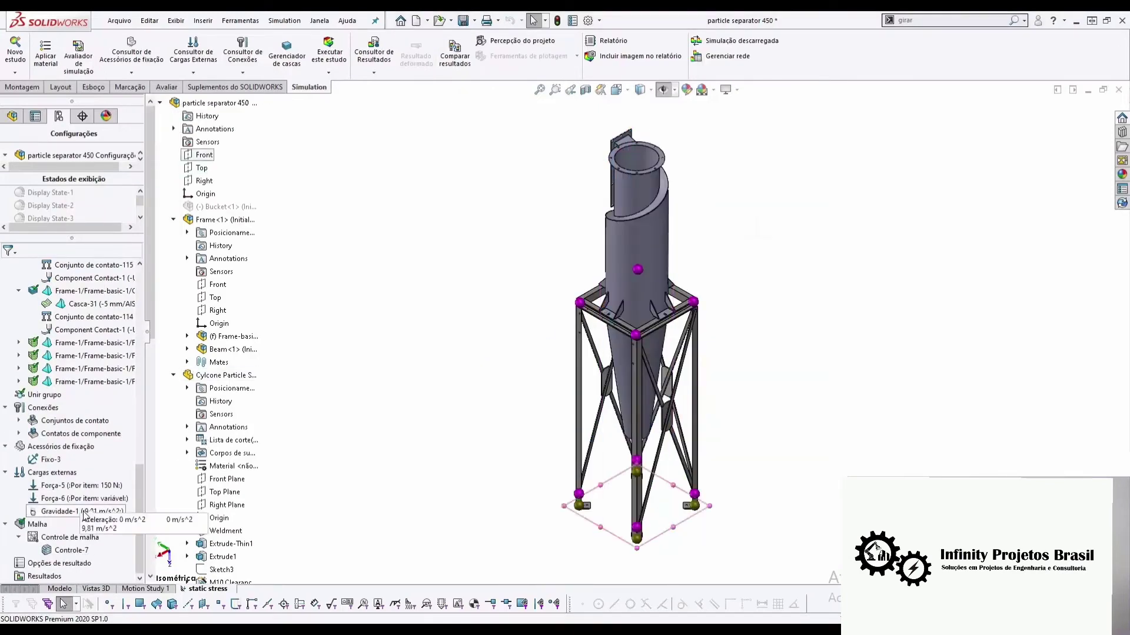
Define stress plot Tensão1 on Vigas with rendered beam profiles and Axial e de curvatura stress
{"action": "right_click", "coordinate": [44, 577]}
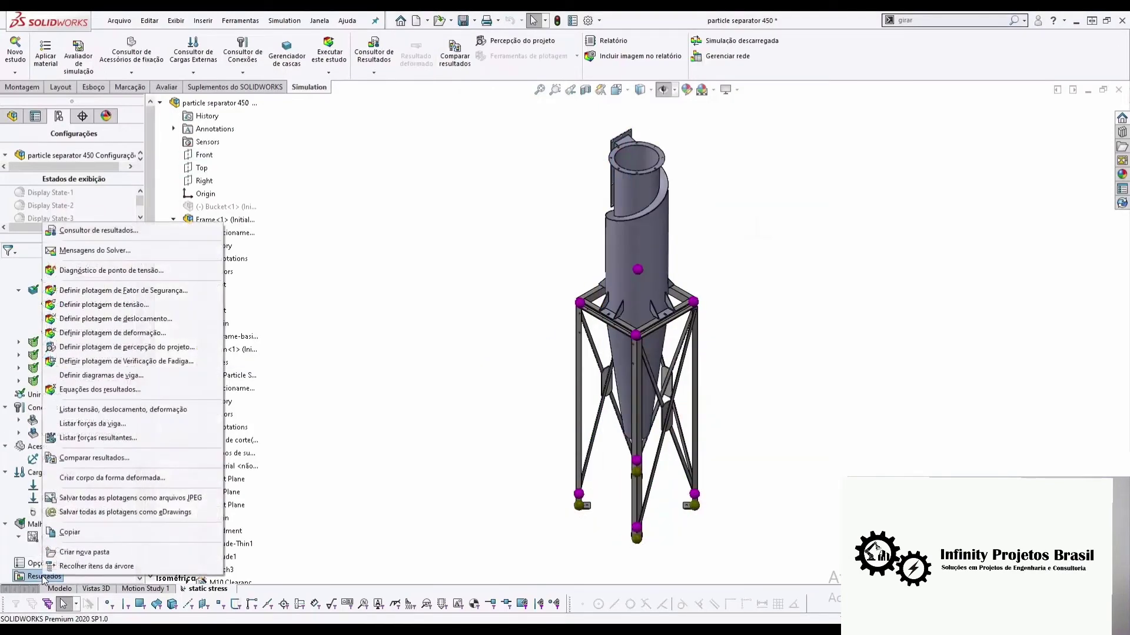
{"action": "left_click", "coordinate": [136, 305]}
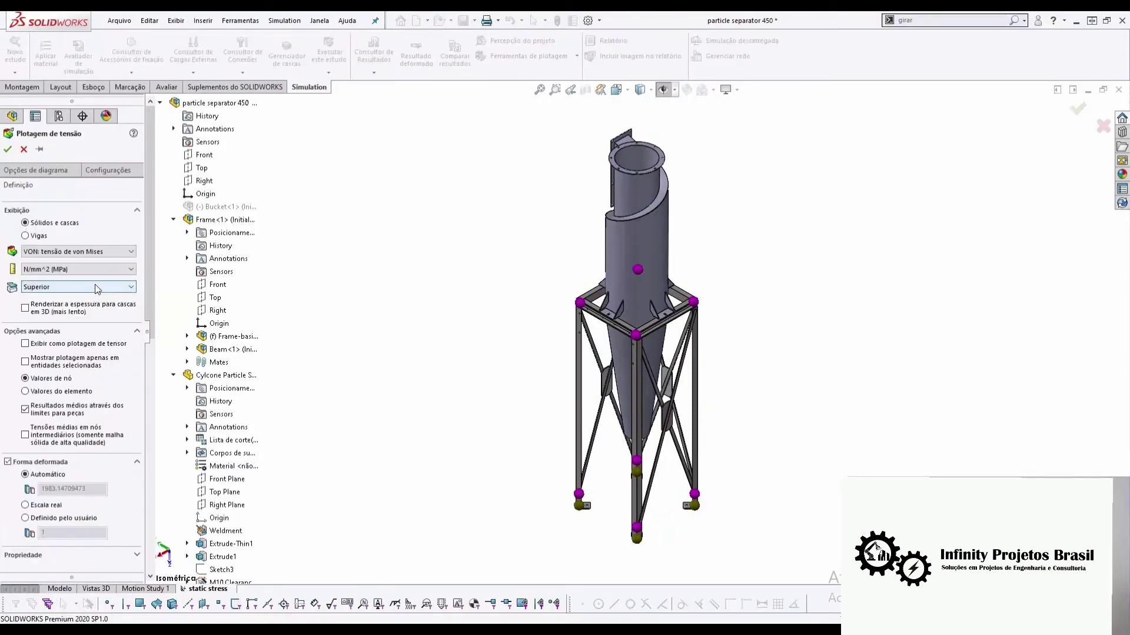
{"action": "left_click", "coordinate": [93, 287]}
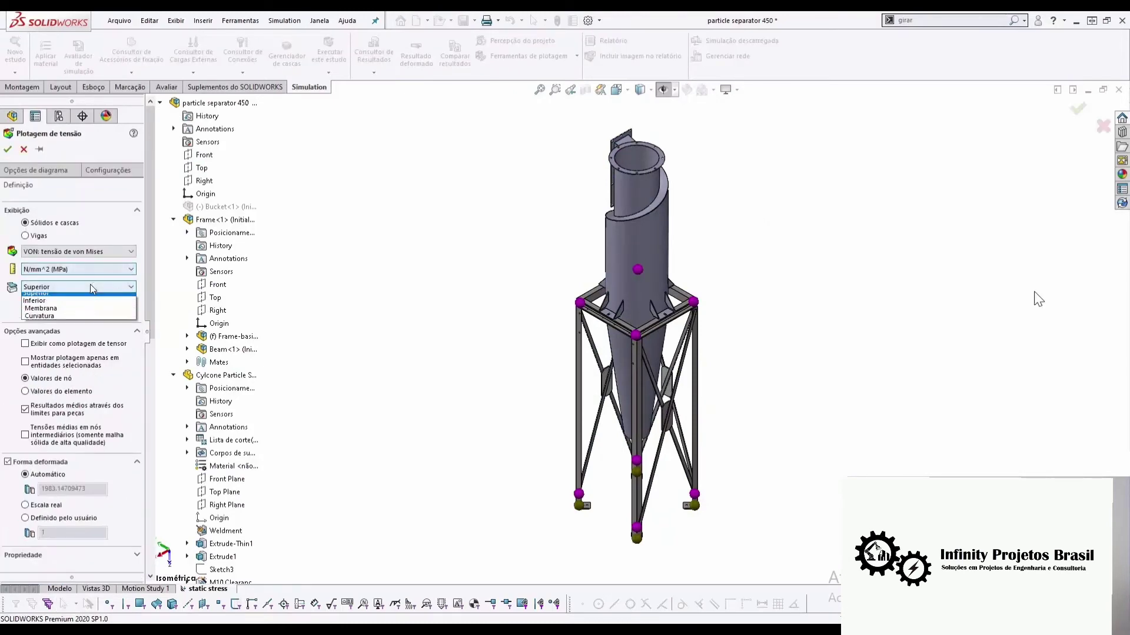
{"action": "left_click", "coordinate": [92, 287]}
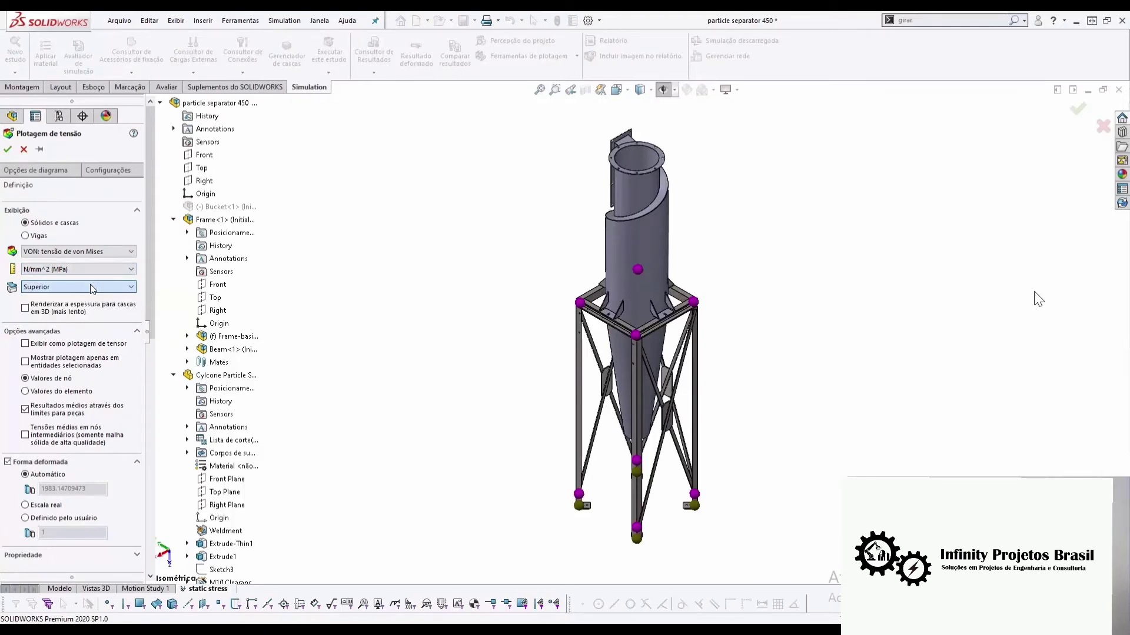
{"action": "left_click", "coordinate": [76, 288]}
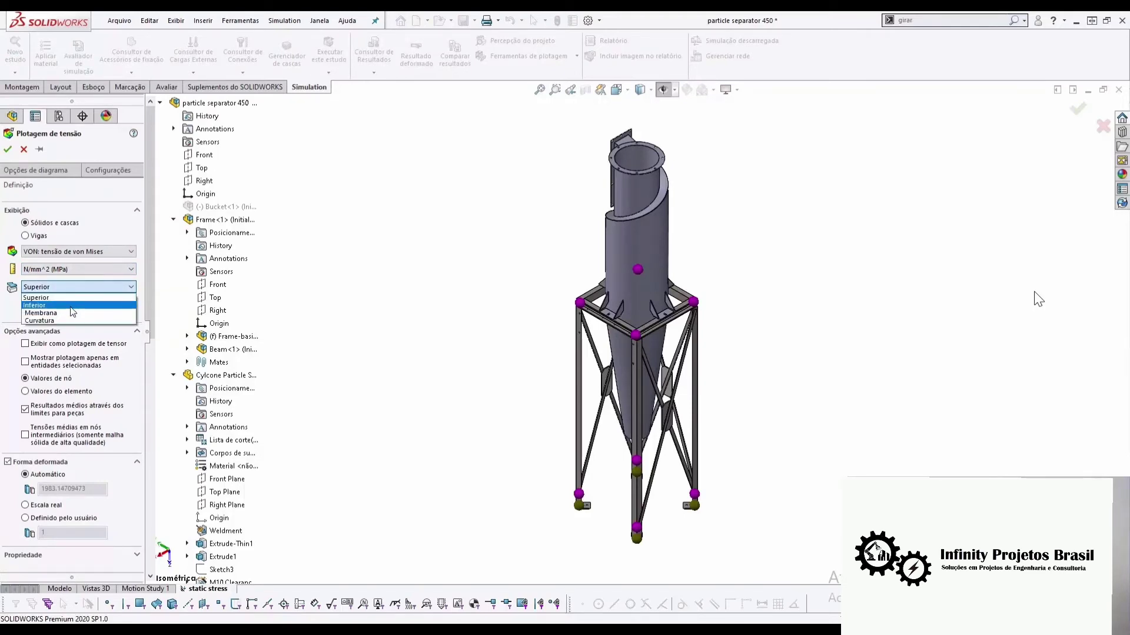
{"action": "left_click", "coordinate": [50, 242]}
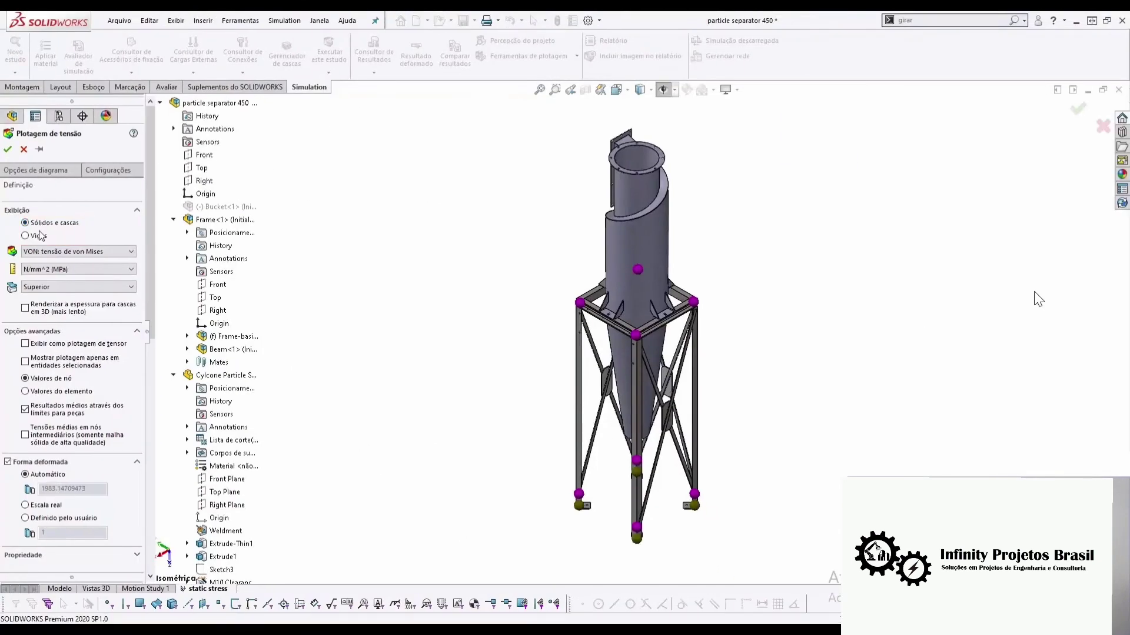
{"action": "left_click", "coordinate": [25, 236]}
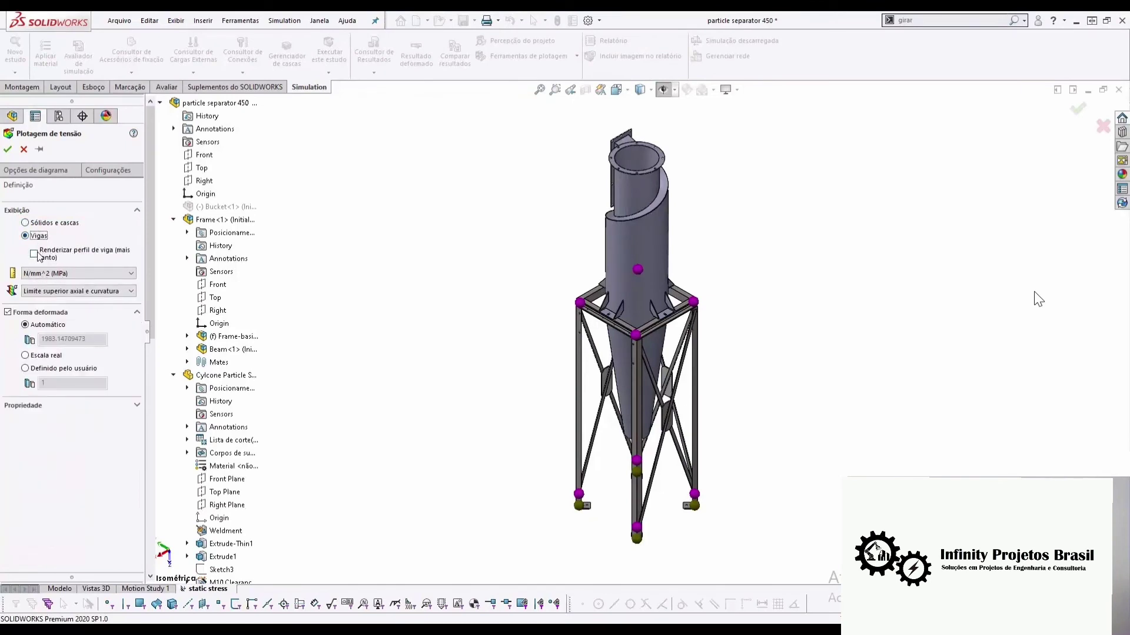
{"action": "left_click", "coordinate": [36, 255]}
{"action": "left_click", "coordinate": [65, 290]}
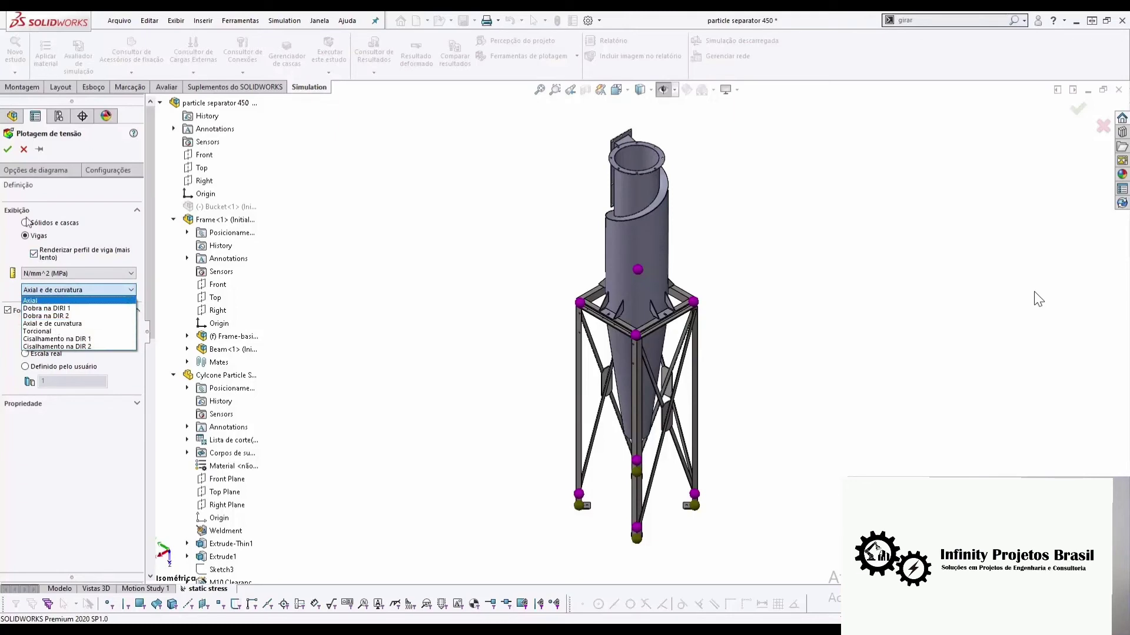
{"action": "left_click", "coordinate": [61, 324]}
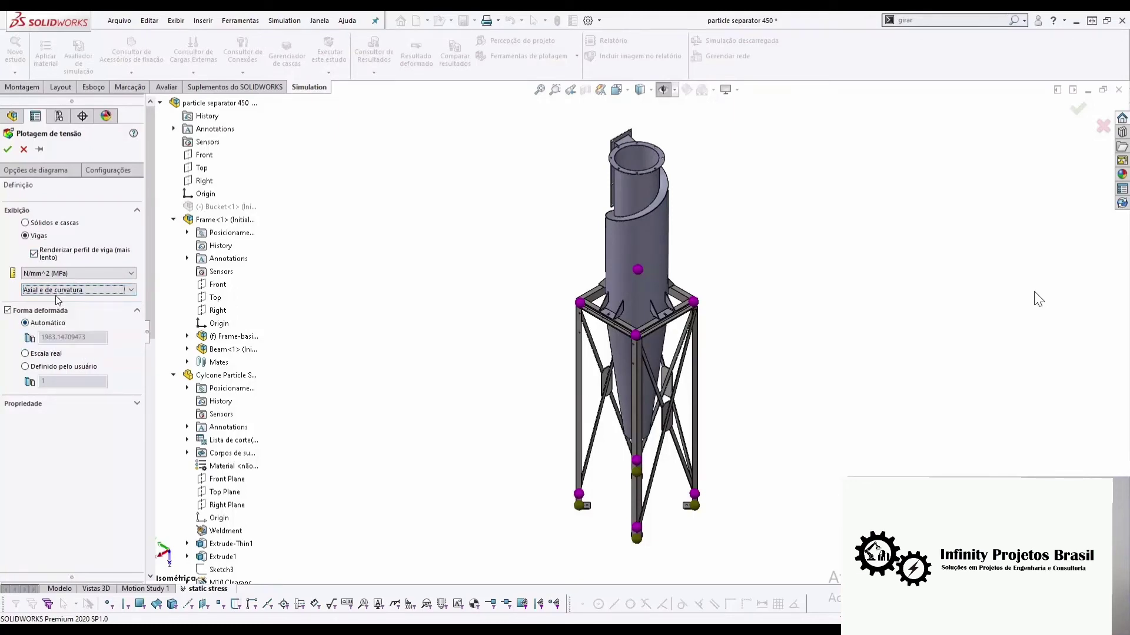
{"action": "left_click", "coordinate": [8, 149]}
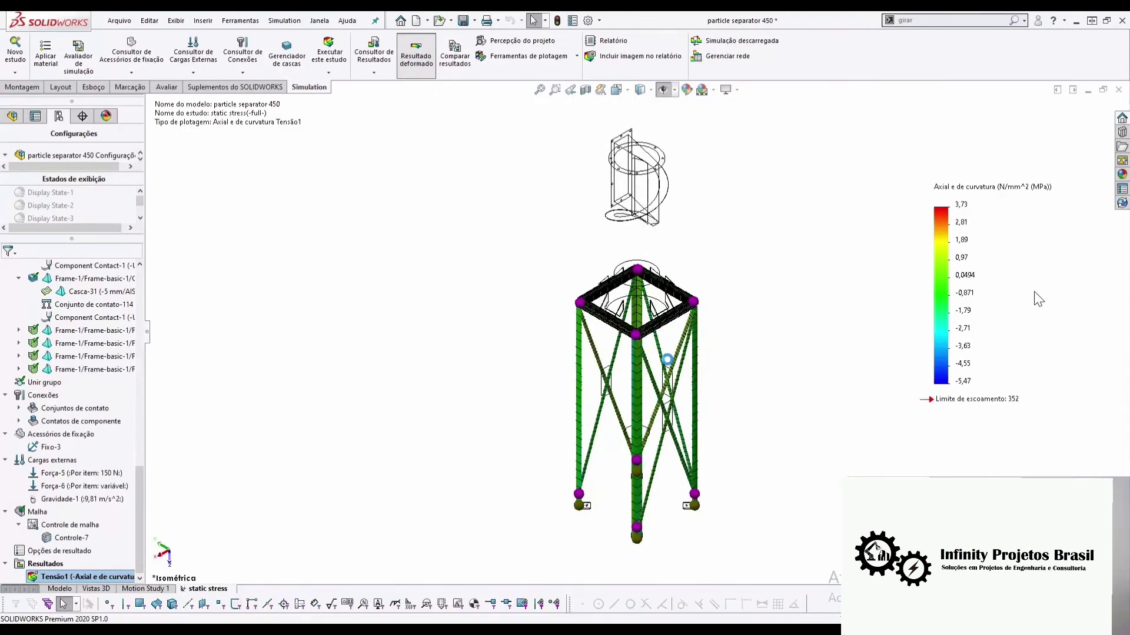
Zoom in and out over the -5.47 to 3.73 MPa beam stress plot to inspect legs and top ring
{"action": "scroll", "coordinate": [650, 297], "scroll_direction": "down", "scroll_amount": 2}
{"action": "scroll", "coordinate": [649, 294], "scroll_direction": "down", "scroll_amount": 2}
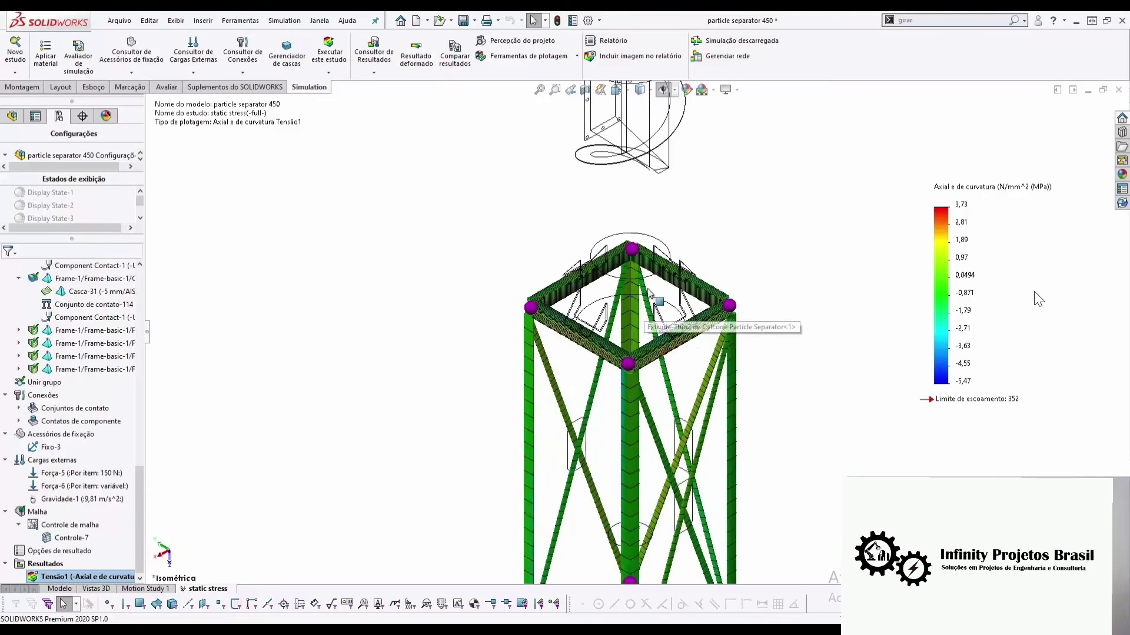
{"action": "scroll", "coordinate": [649, 294], "scroll_direction": "up", "scroll_amount": 2}
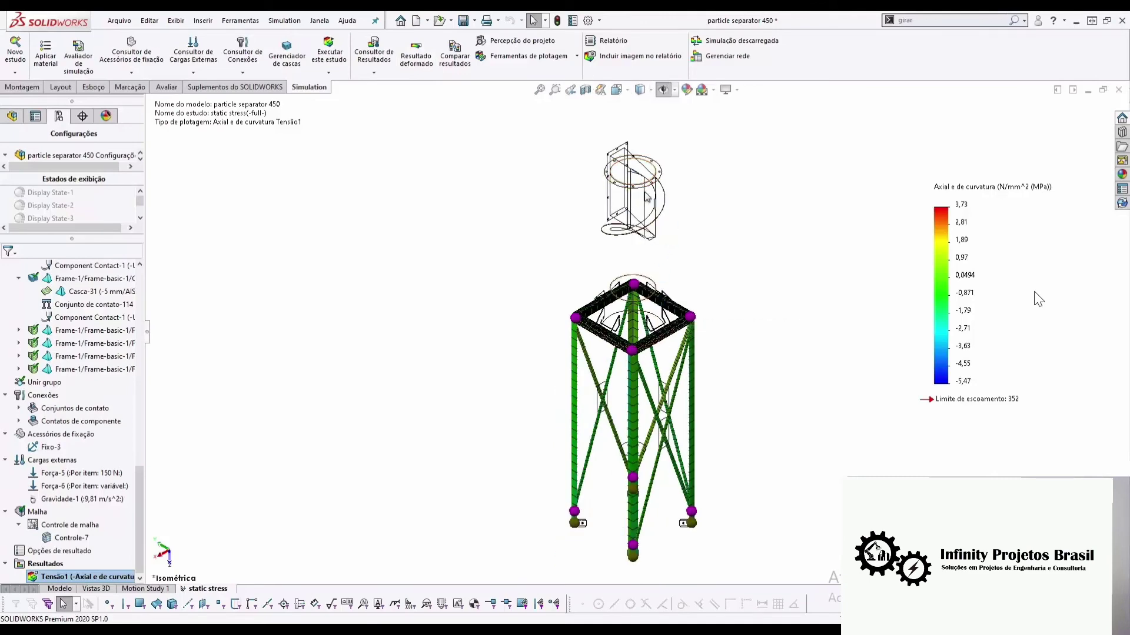
{"action": "scroll", "coordinate": [643, 342], "scroll_direction": "down", "scroll_amount": 2}
{"action": "scroll", "coordinate": [655, 542], "scroll_direction": "up", "scroll_amount": 2}
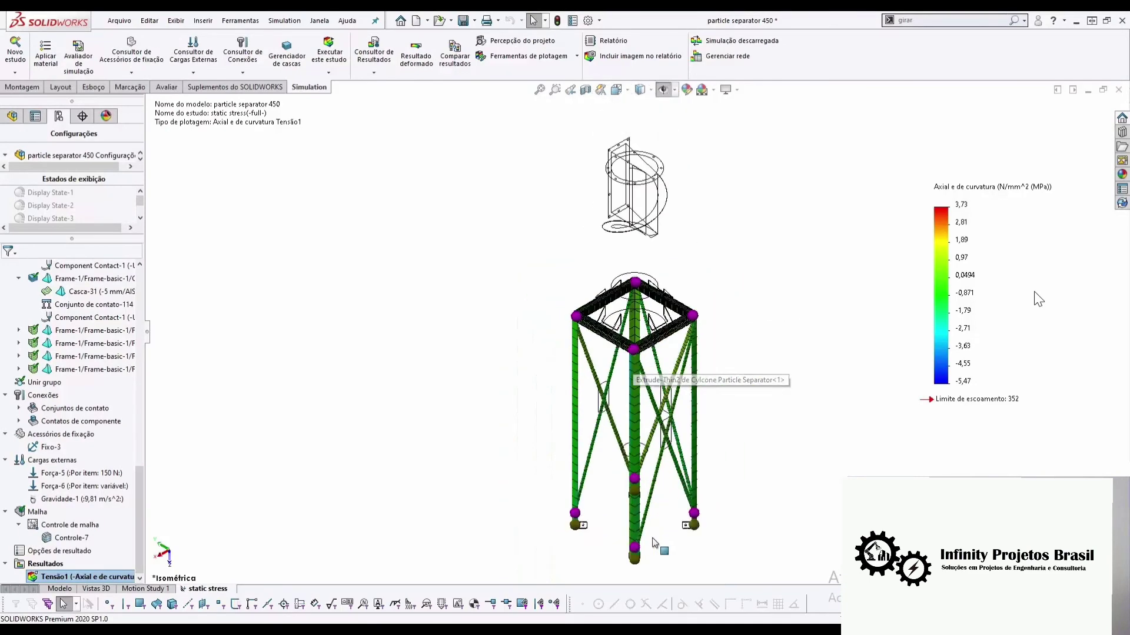
{"action": "scroll", "coordinate": [667, 504], "scroll_direction": "down", "scroll_amount": 3}
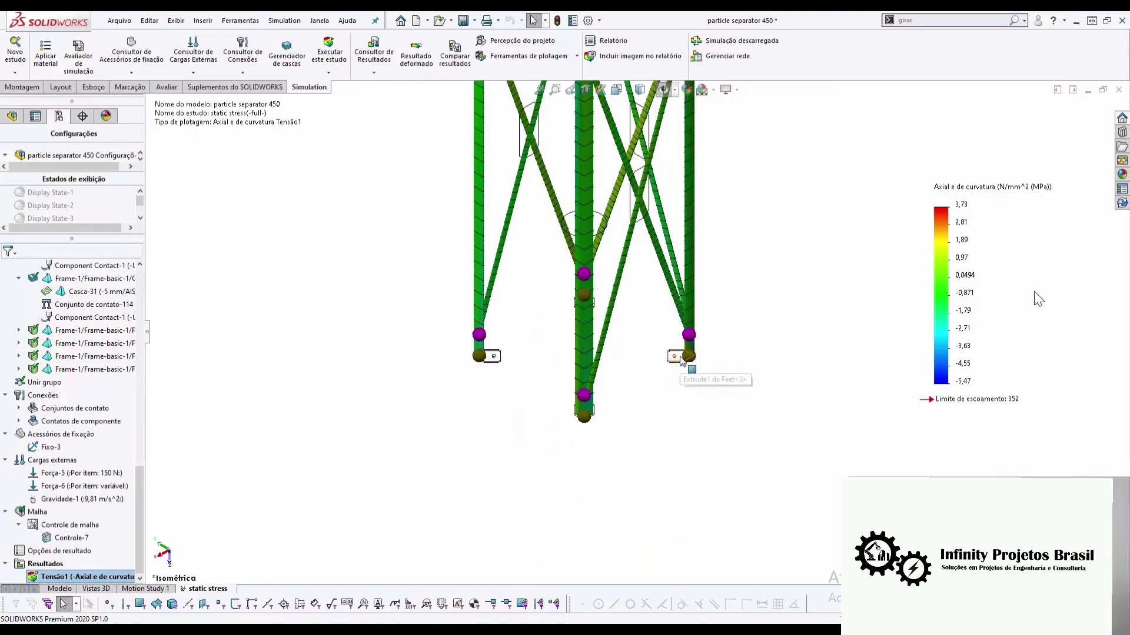
{"action": "scroll", "coordinate": [675, 394], "scroll_direction": "up", "scroll_amount": 2}
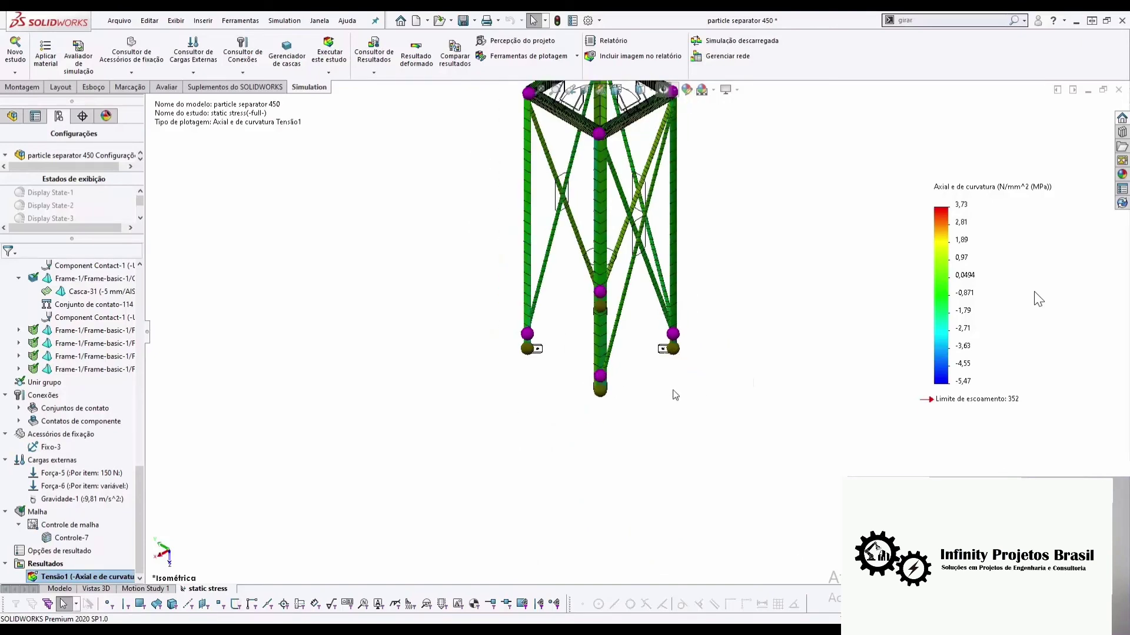
{"action": "scroll", "coordinate": [674, 395], "scroll_direction": "up", "scroll_amount": 2}
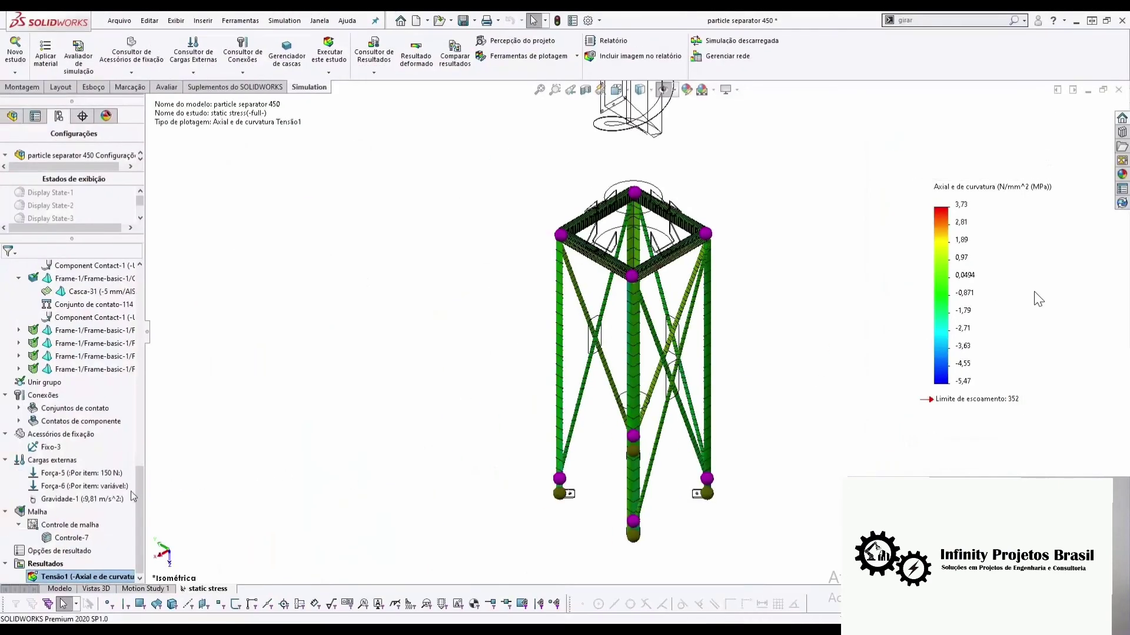
Define von Mises plot Tensão2 with rendered shell thickness, min/max annotations and 3-decimal floating format
{"action": "right_click", "coordinate": [45, 564]}
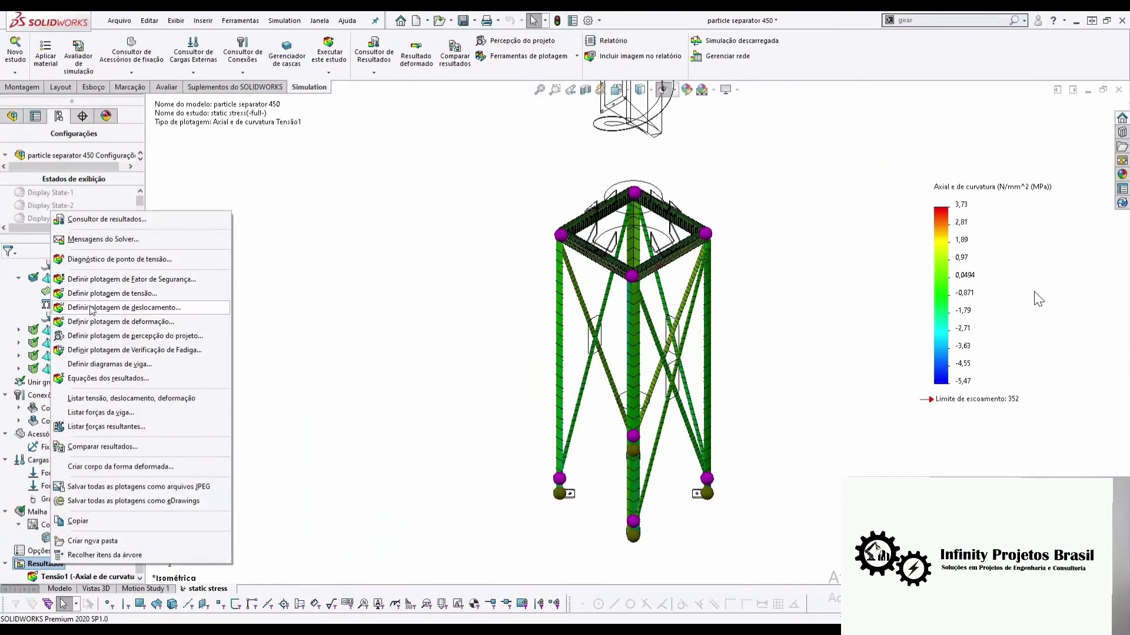
{"action": "key", "text": "Escape"}
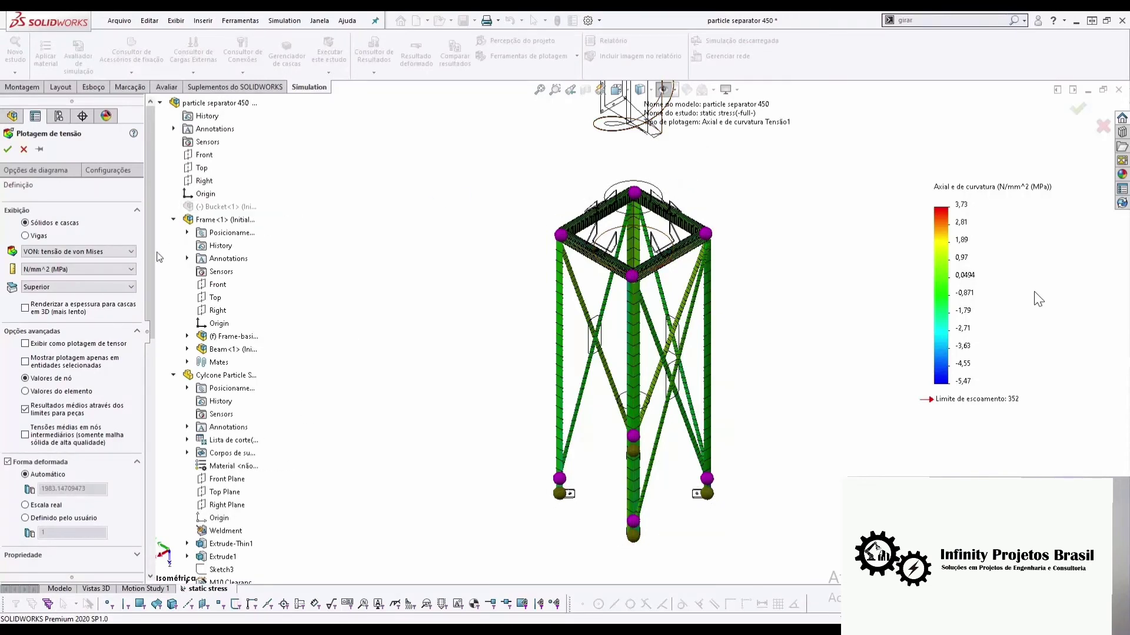
{"action": "left_click", "coordinate": [93, 288]}
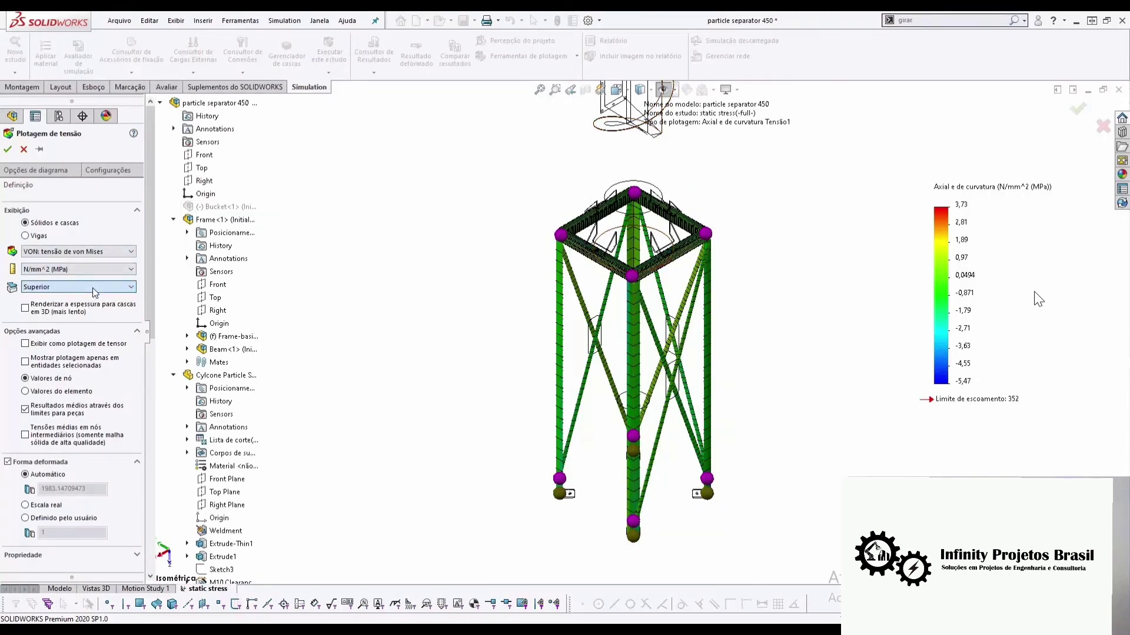
{"action": "left_click", "coordinate": [71, 312]}
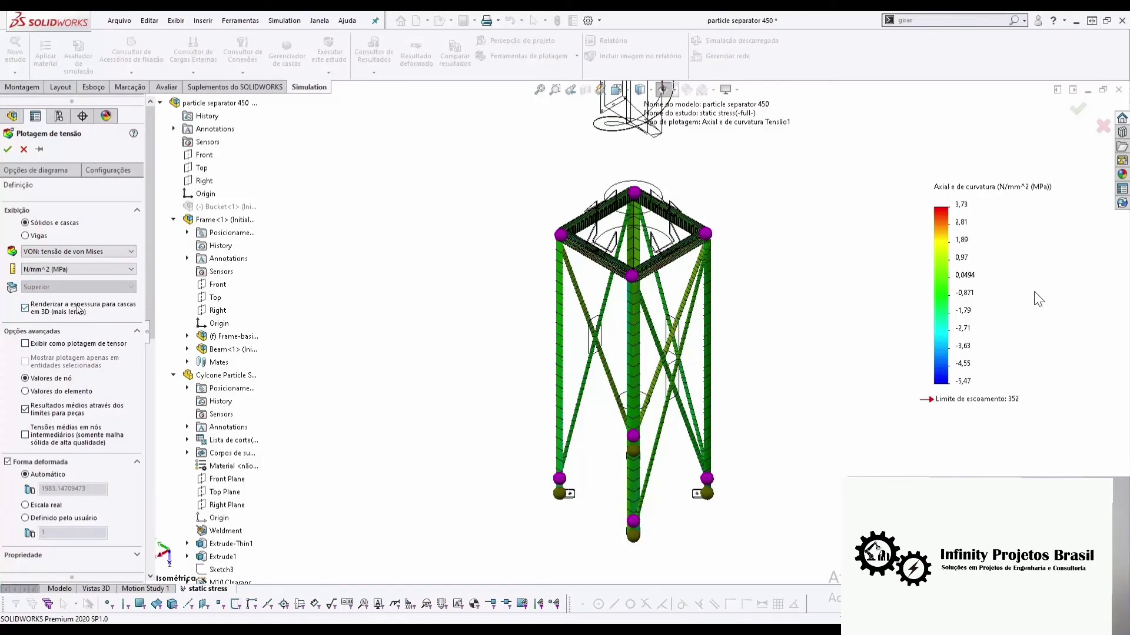
{"action": "left_click", "coordinate": [61, 169]}
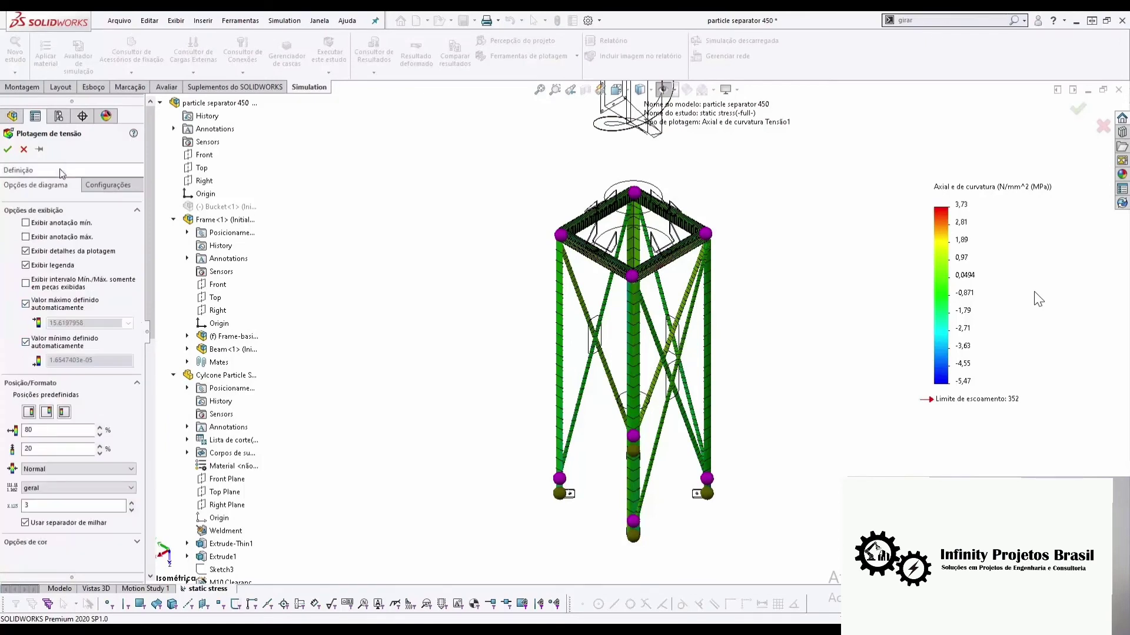
{"action": "left_click", "coordinate": [55, 225]}
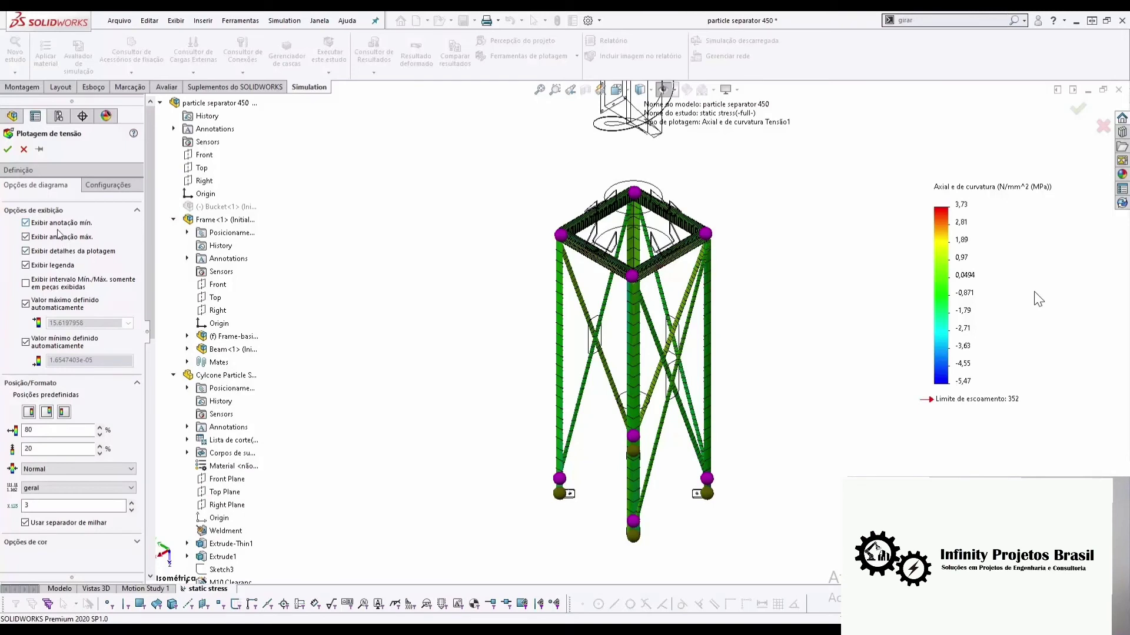
{"action": "left_click", "coordinate": [59, 287]}
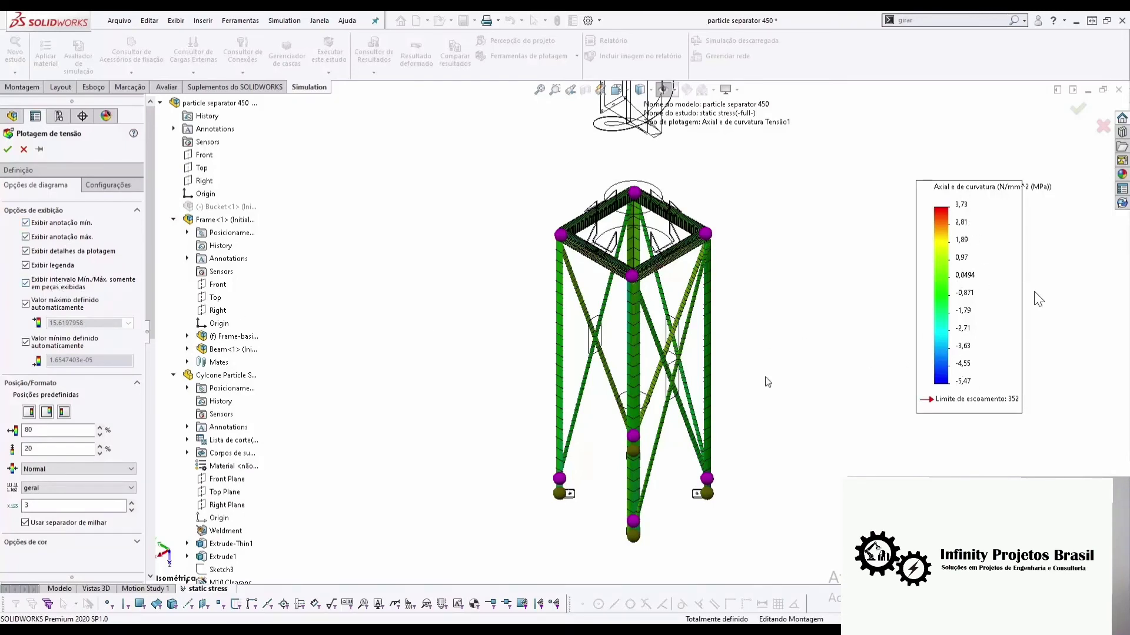
{"action": "left_click", "coordinate": [59, 488]}
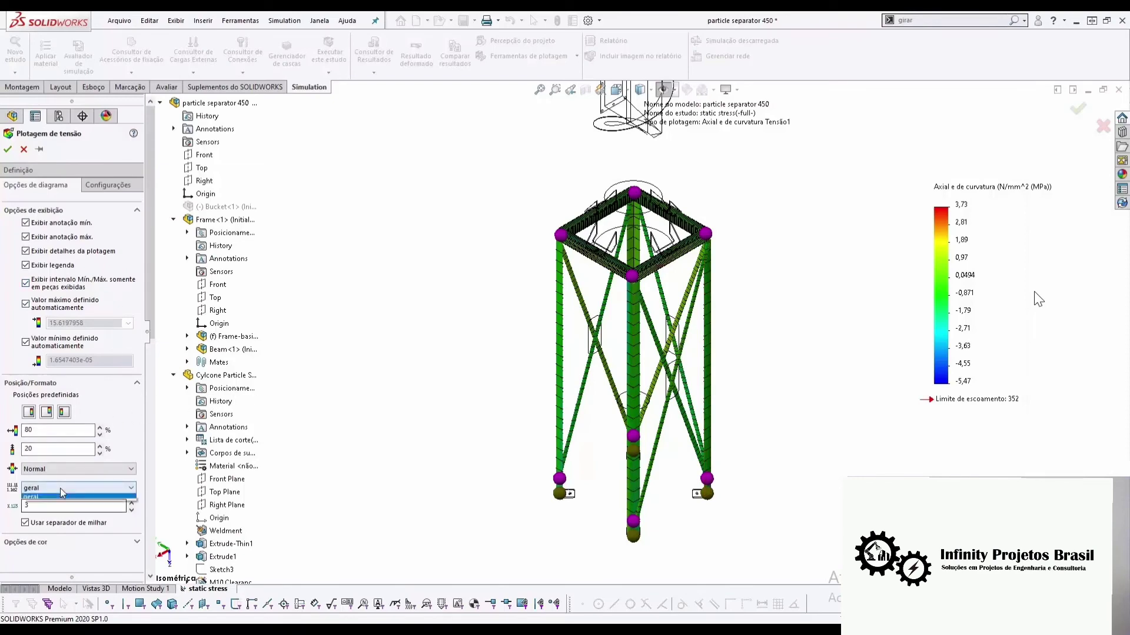
{"action": "left_click", "coordinate": [49, 507]}
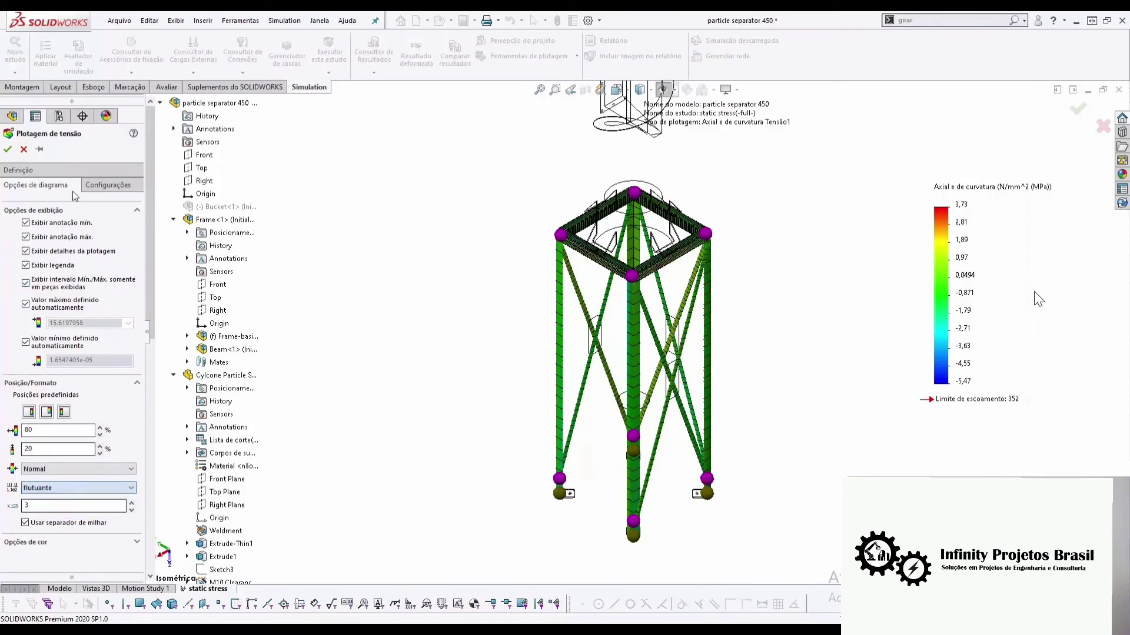
{"action": "left_click", "coordinate": [9, 150]}
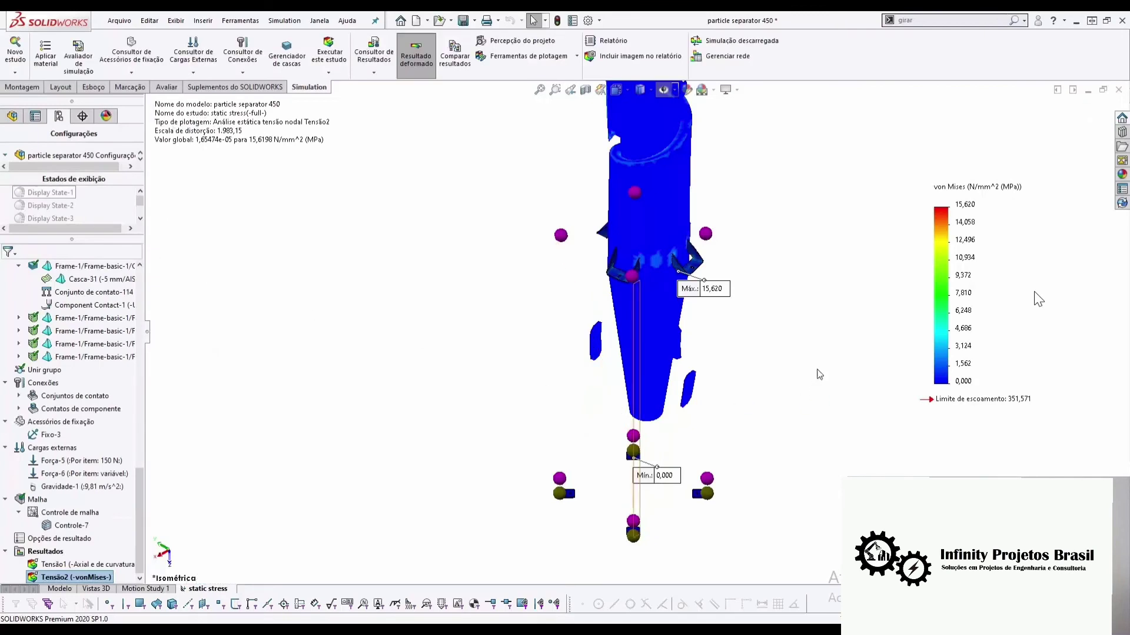
Drag the 15.620 MPa Máx annotation off the separator to the right
{"action": "scroll", "coordinate": [676, 210], "scroll_direction": "up", "scroll_amount": 3}
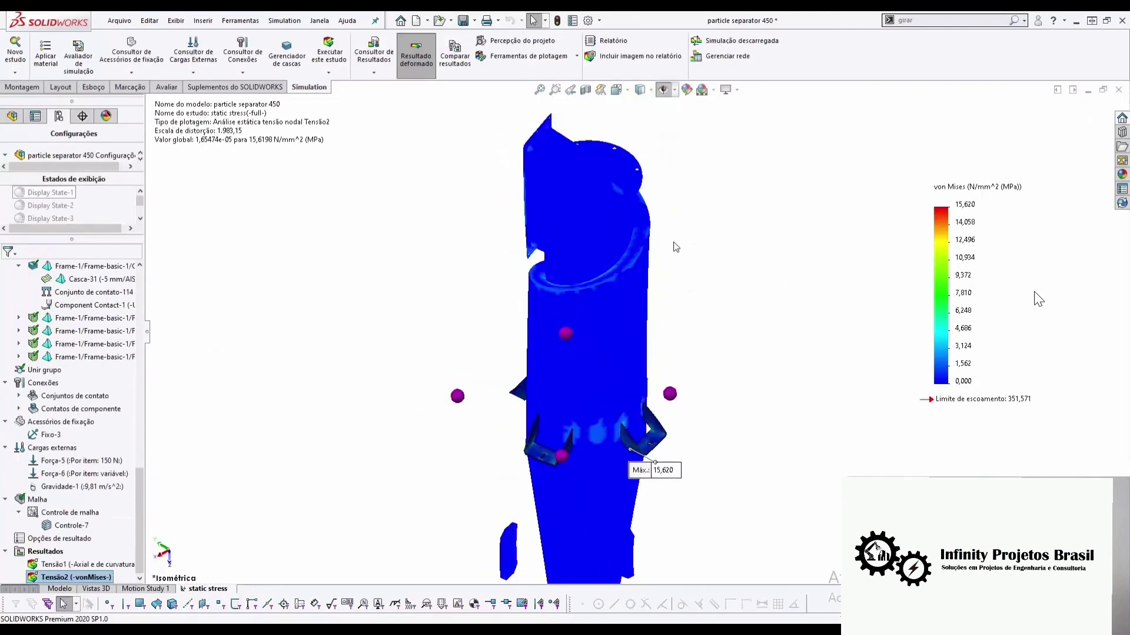
{"action": "scroll", "coordinate": [614, 505], "scroll_direction": "down", "scroll_amount": 4}
{"action": "scroll", "coordinate": [615, 505], "scroll_direction": "up", "scroll_amount": 2}
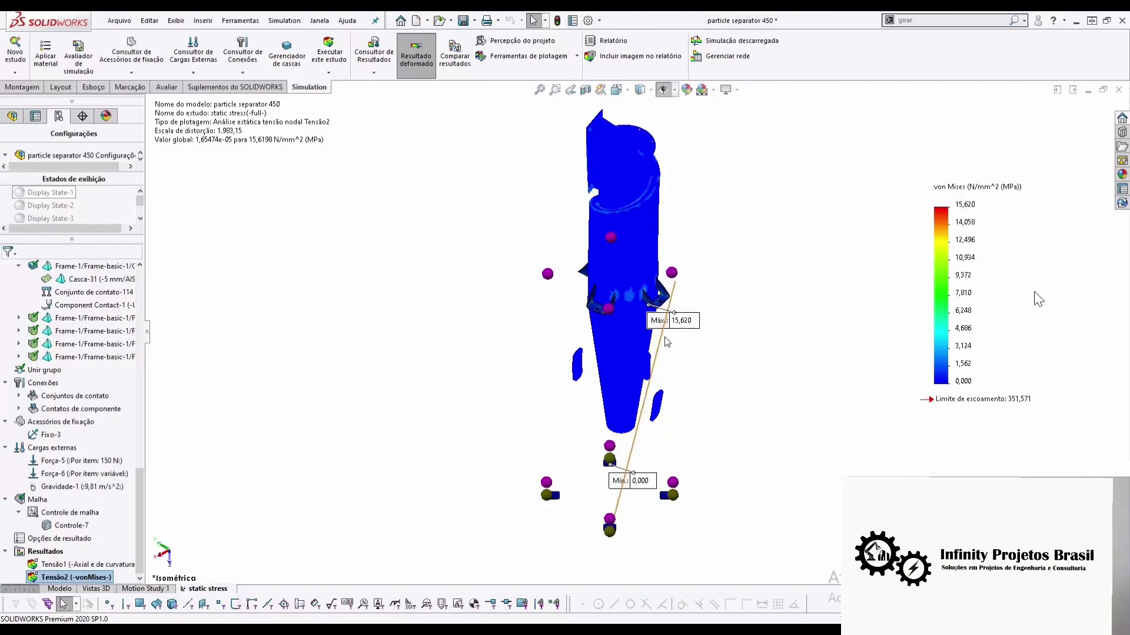
{"action": "mouse_move", "coordinate": [683, 321]}
{"action": "left_mouse_down"}
{"action": "mouse_move", "coordinate": [729, 318]}
{"action": "mouse_move", "coordinate": [681, 315]}
{"action": "mouse_move", "coordinate": [710, 271]}
{"action": "left_mouse_up"}
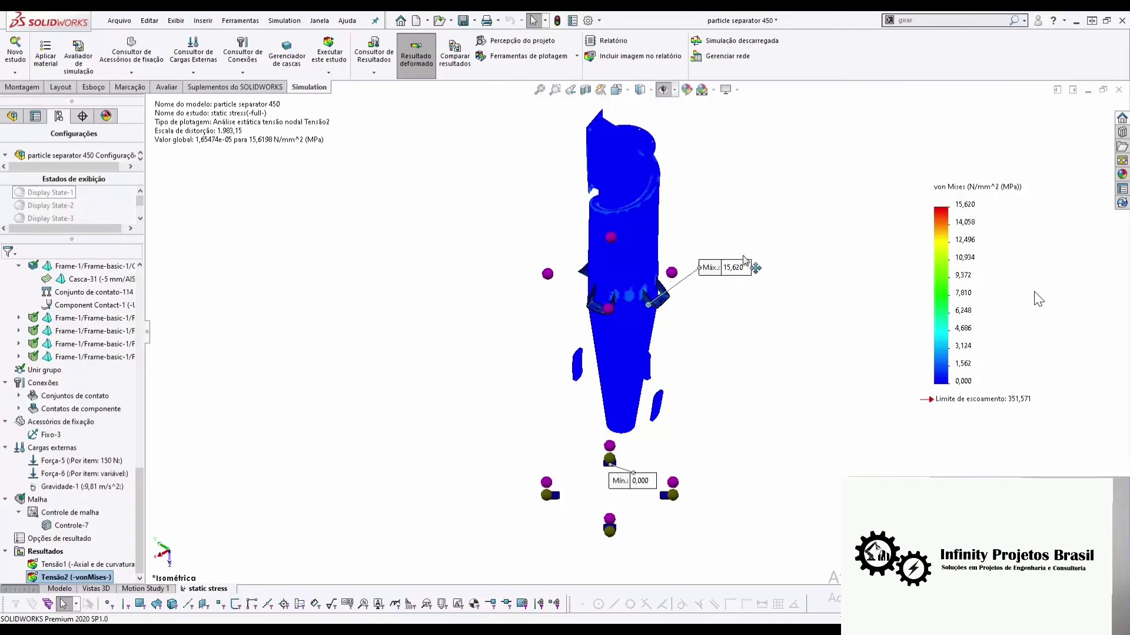
Create URES displacement plot Deslocamento1 with the deformed shape at Escala real
{"action": "right_click", "coordinate": [46, 551]}
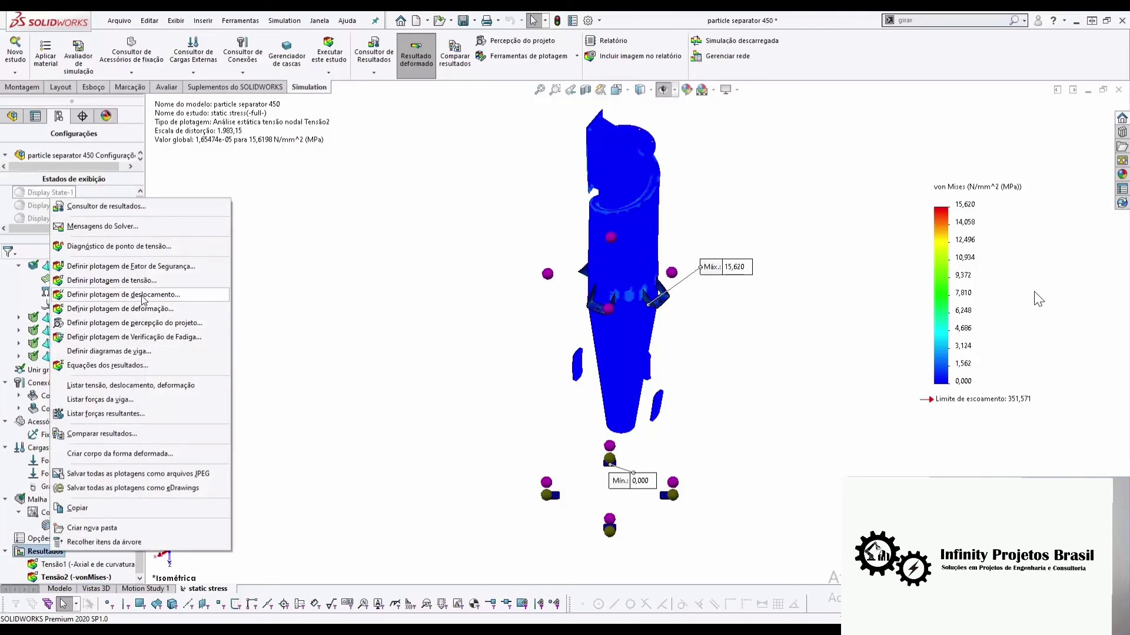
{"action": "left_click", "coordinate": [143, 299]}
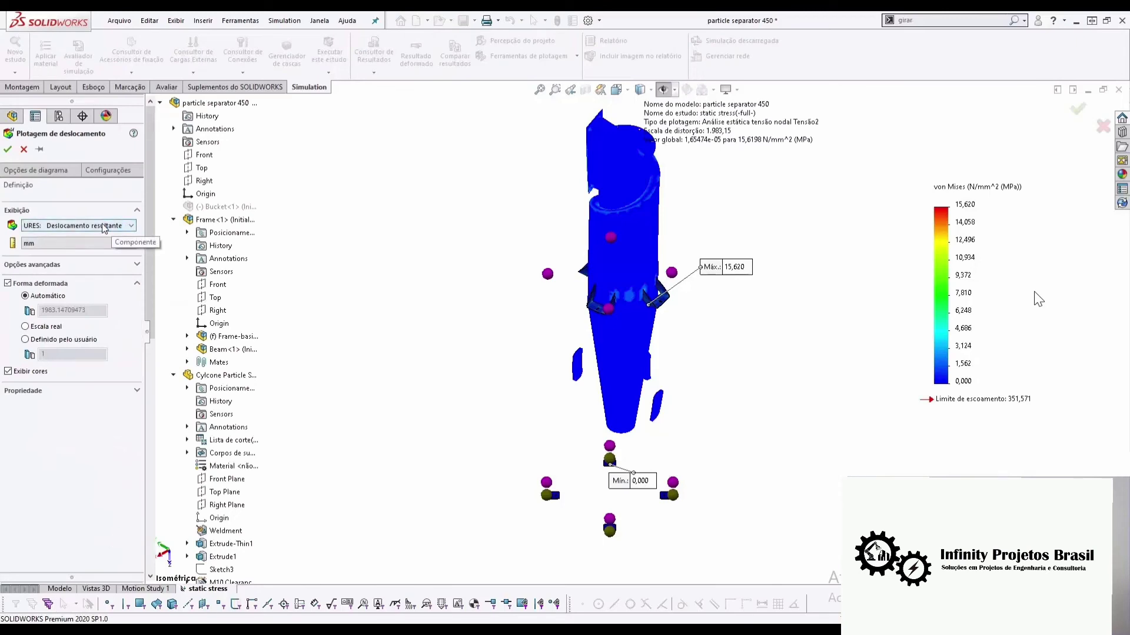
{"action": "left_click", "coordinate": [37, 327]}
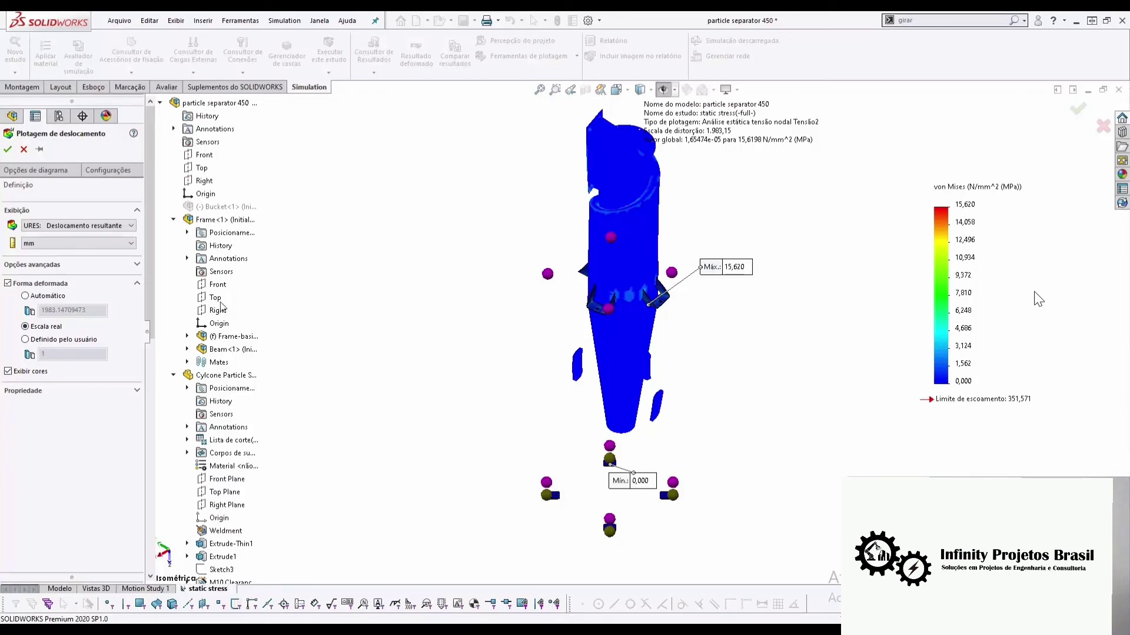
{"action": "left_click", "coordinate": [8, 150]}
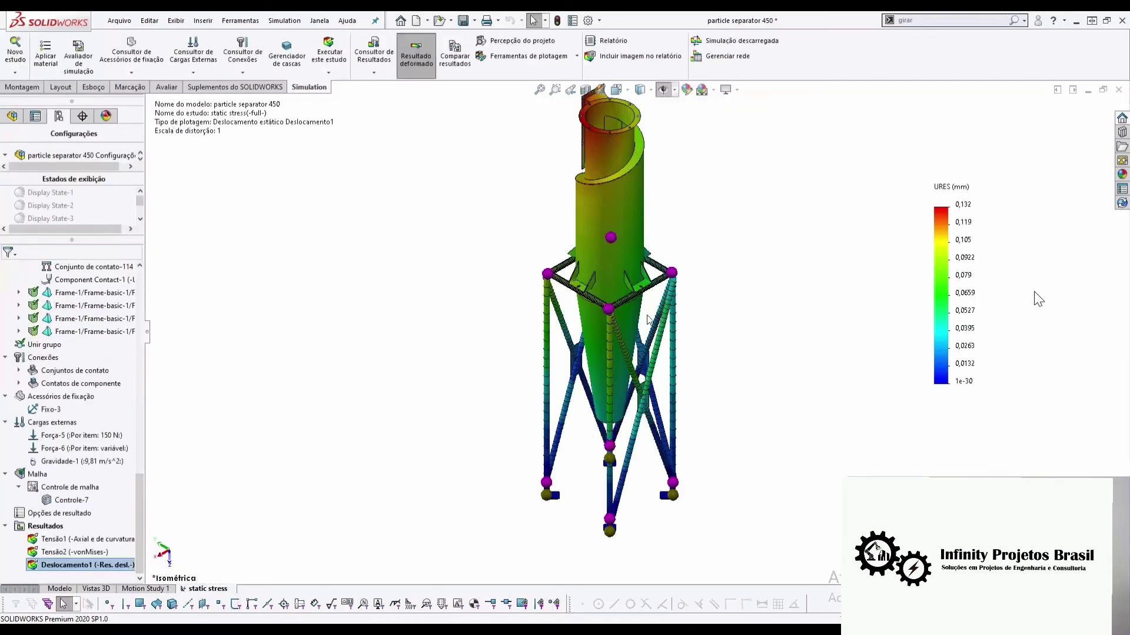
{"action": "key", "text": "z"}
{"action": "middle_click_drag", "start_coordinate": [583, 165], "coordinate": [617, 204], "text": "ctrl"}
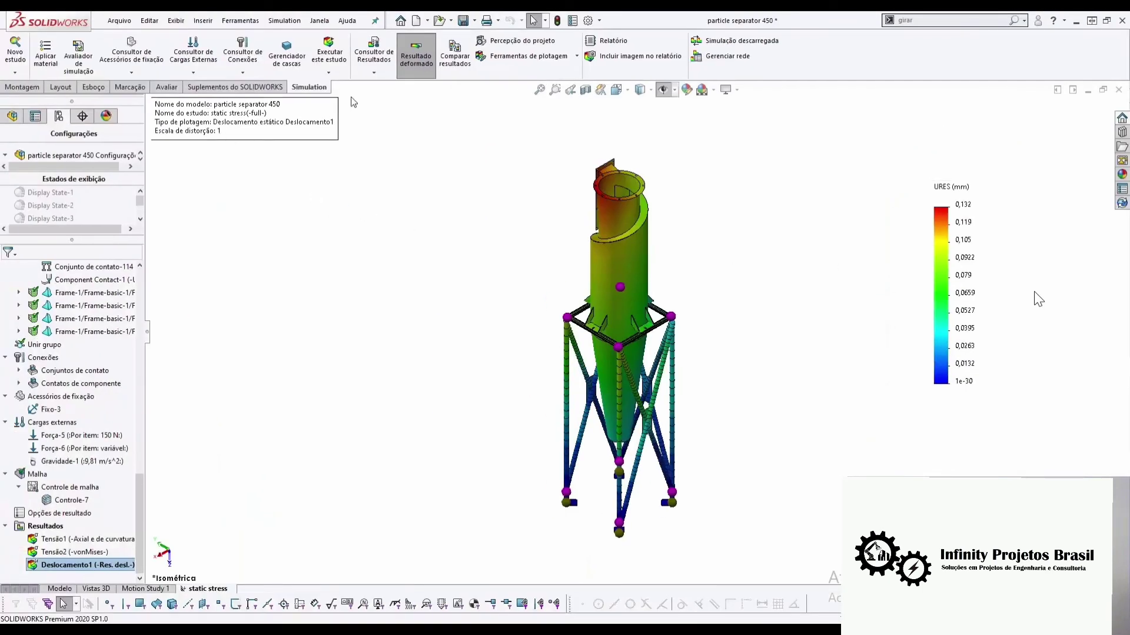
{"action": "left_click", "coordinate": [416, 56]}
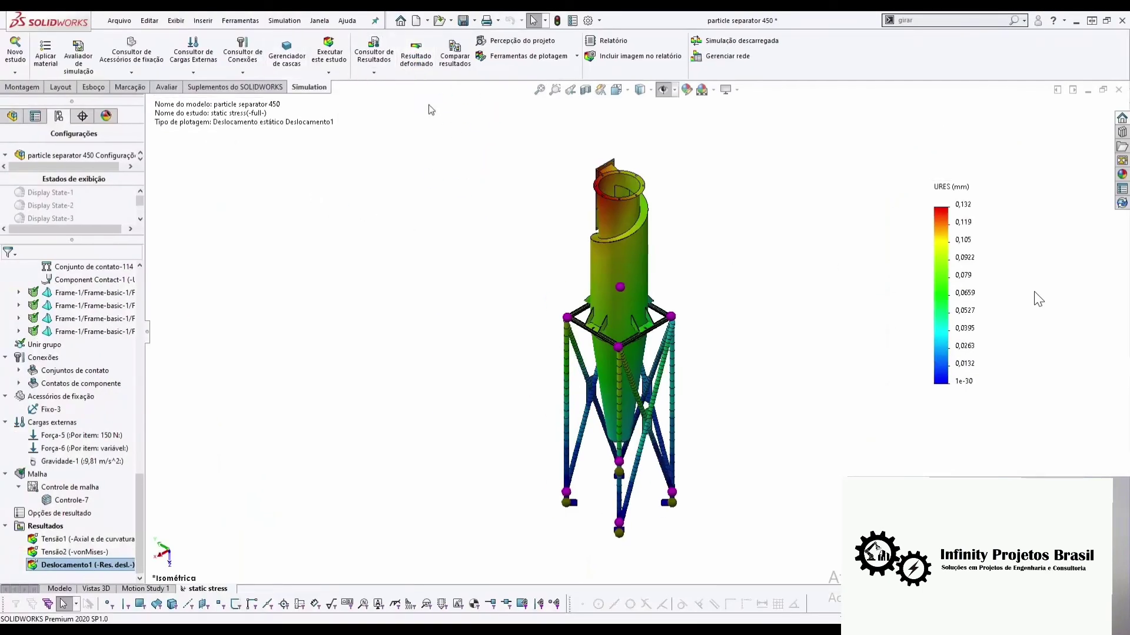
{"action": "scroll", "coordinate": [612, 203], "scroll_direction": "down", "scroll_amount": 5}
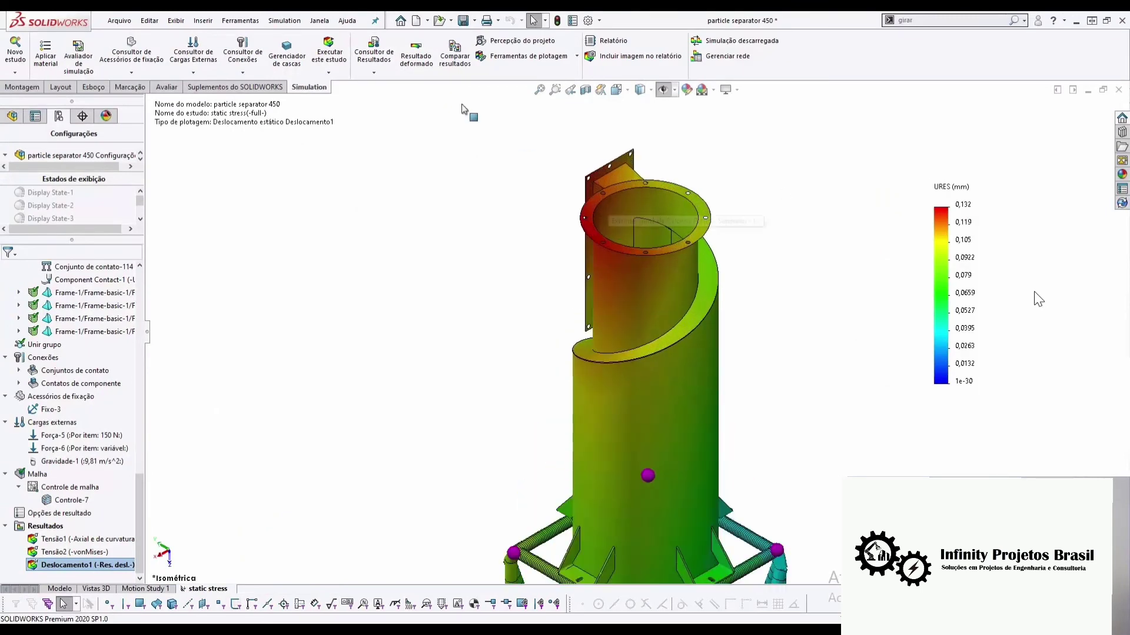
{"action": "left_click", "coordinate": [416, 54]}
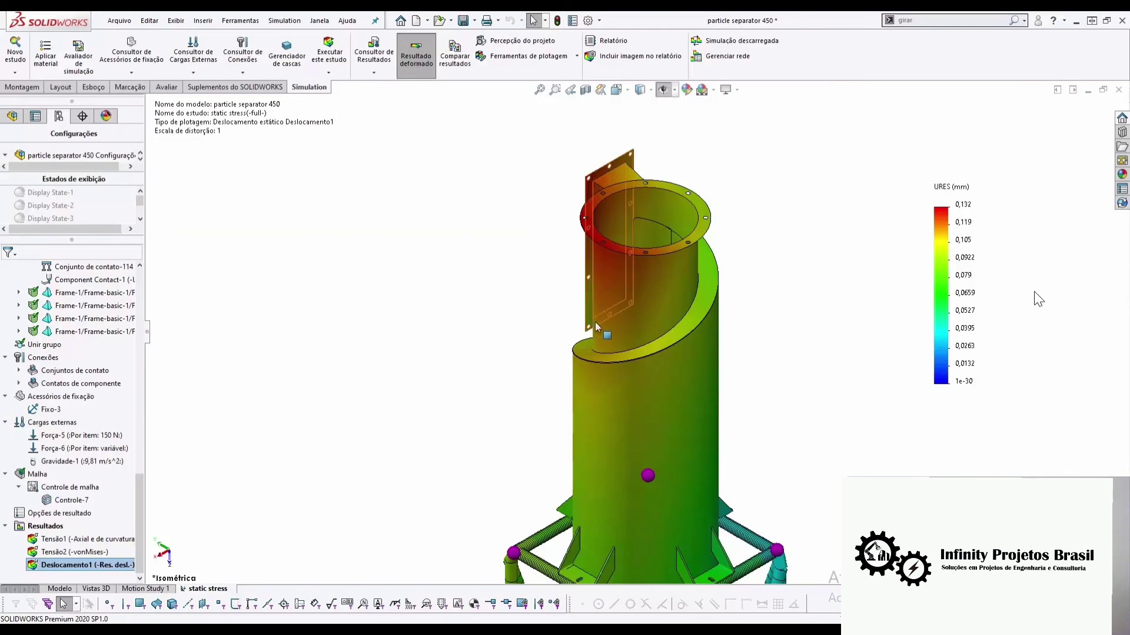
{"action": "middle_click_drag", "start_coordinate": [634, 274], "coordinate": [710, 342]}
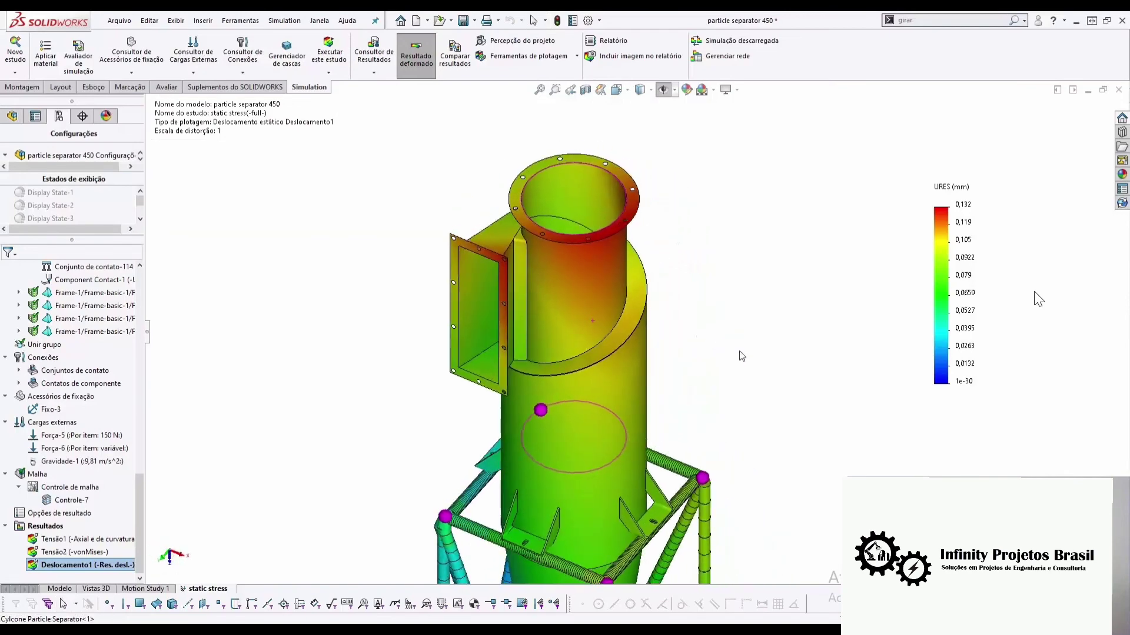
{"action": "scroll", "coordinate": [510, 261], "scroll_direction": "down", "scroll_amount": 2}
{"action": "scroll", "coordinate": [530, 278], "scroll_direction": "down", "scroll_amount": 3}
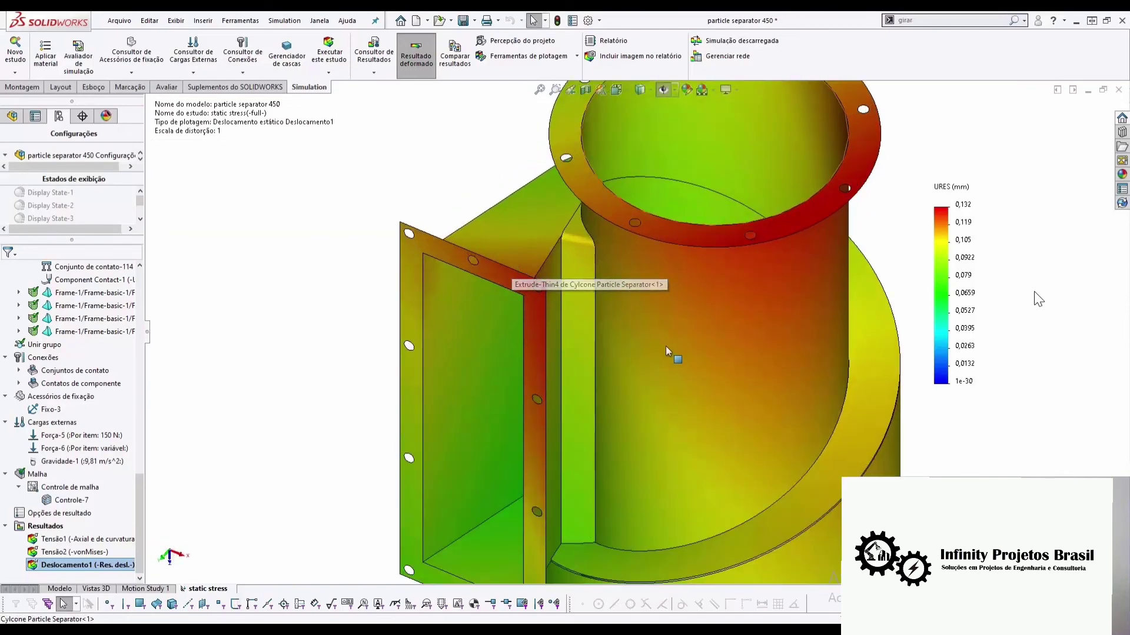
{"action": "scroll", "coordinate": [640, 344], "scroll_direction": "up", "scroll_amount": 3}
{"action": "scroll", "coordinate": [658, 364], "scroll_direction": "up", "scroll_amount": 2}
{"action": "scroll", "coordinate": [693, 384], "scroll_direction": "up", "scroll_amount": 2}
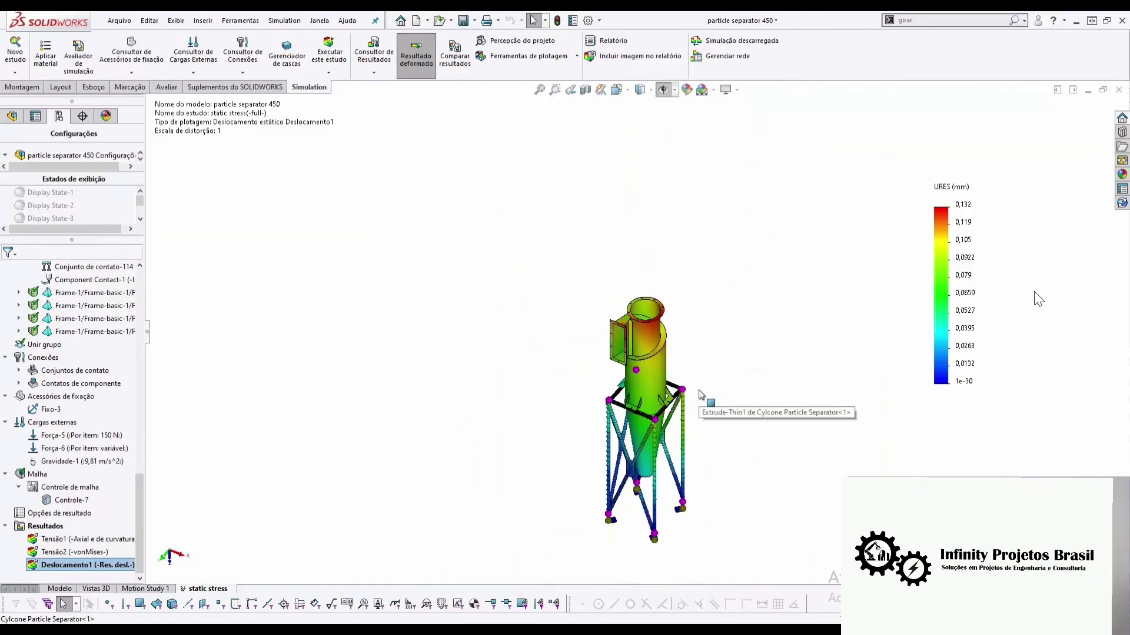
{"action": "key", "text": "f"}
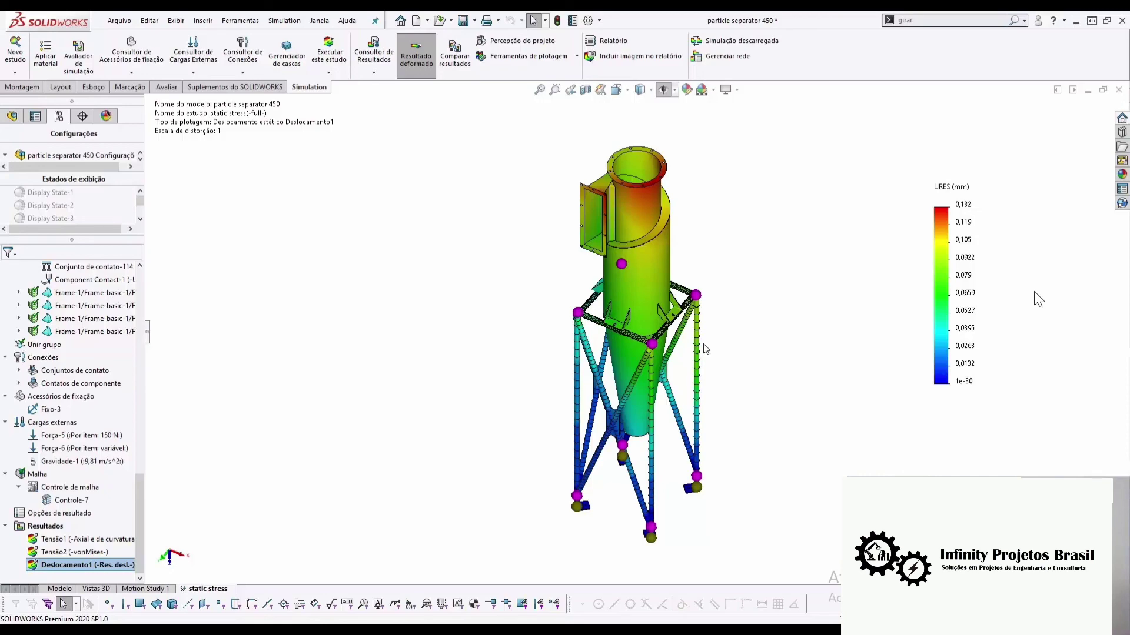
{"action": "scroll", "coordinate": [648, 288], "scroll_direction": "down", "scroll_amount": 2}
{"action": "scroll", "coordinate": [648, 288], "scroll_direction": "down", "scroll_amount": 3}
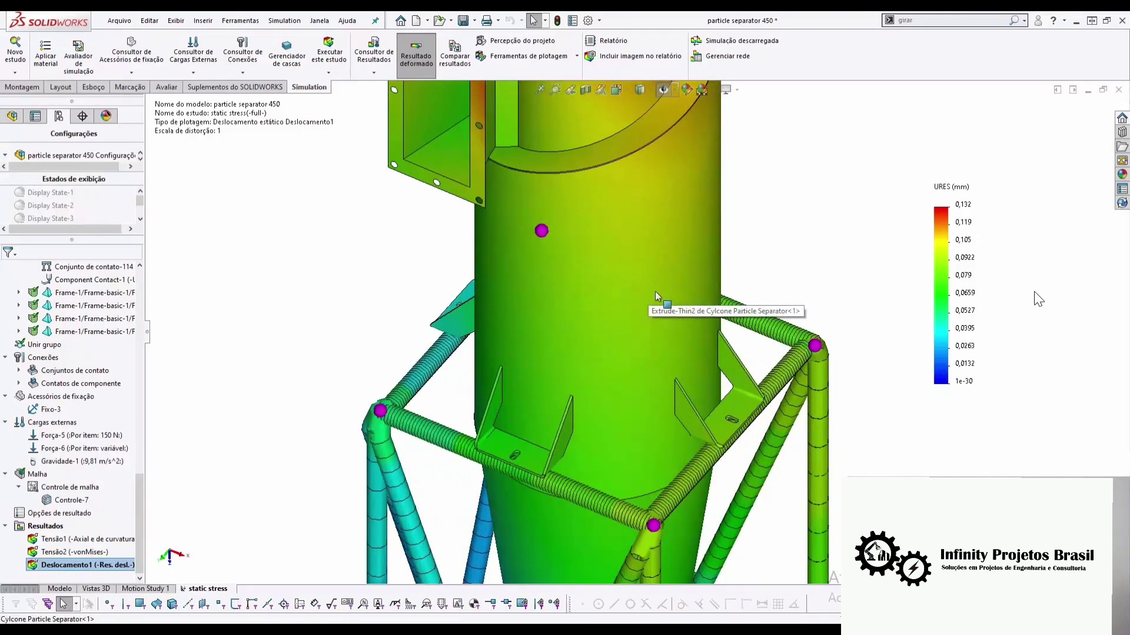
{"action": "left_click", "coordinate": [655, 292]}
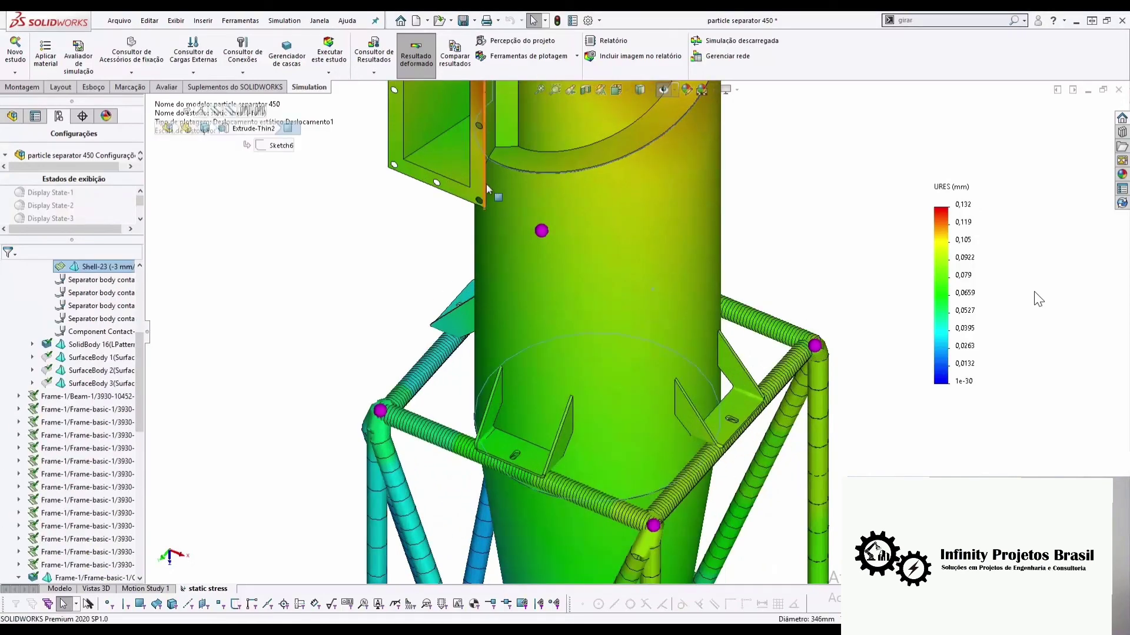
{"action": "middle_click_drag", "start_coordinate": [487, 189], "coordinate": [387, 185]}
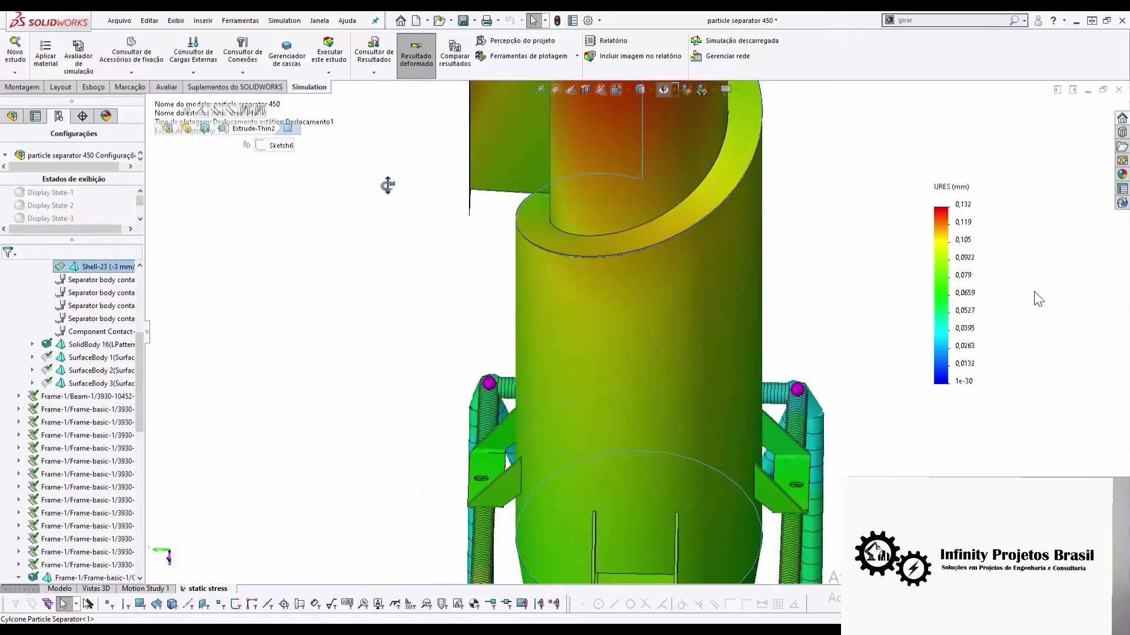
{"action": "scroll", "coordinate": [480, 156], "scroll_direction": "down", "scroll_amount": 2}
{"action": "scroll", "coordinate": [548, 204], "scroll_direction": "down", "scroll_amount": 2}
{"action": "scroll", "coordinate": [516, 268], "scroll_direction": "down", "scroll_amount": 2}
{"action": "scroll", "coordinate": [605, 358], "scroll_direction": "down", "scroll_amount": 2}
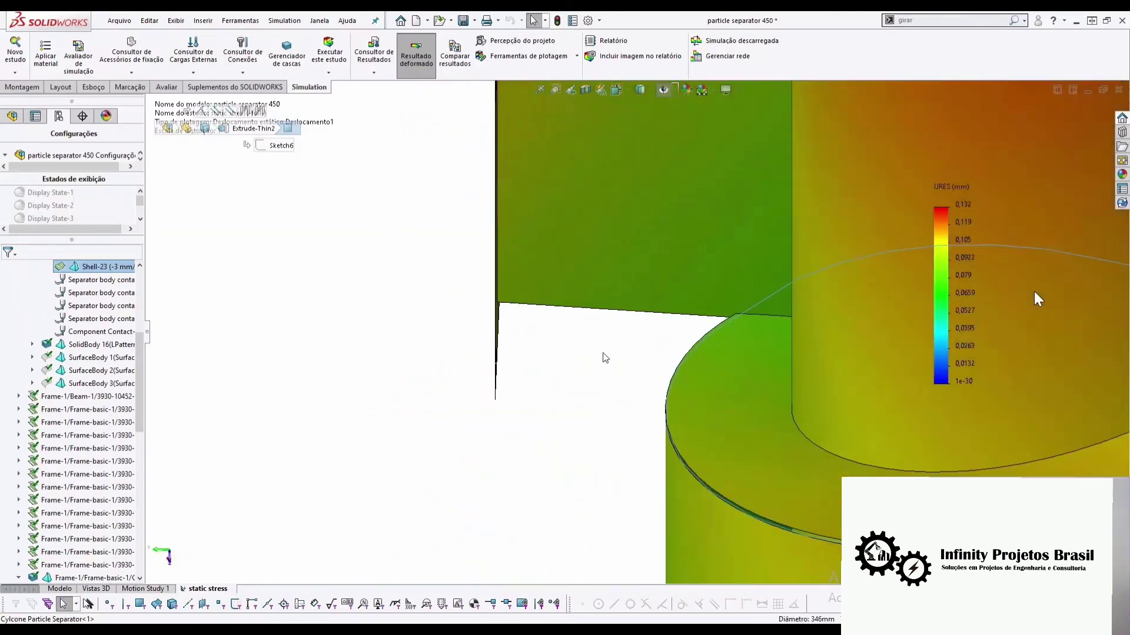
{"action": "scroll", "coordinate": [817, 479], "scroll_direction": "up", "scroll_amount": 3}
{"action": "scroll", "coordinate": [817, 479], "scroll_direction": "up", "scroll_amount": 3}
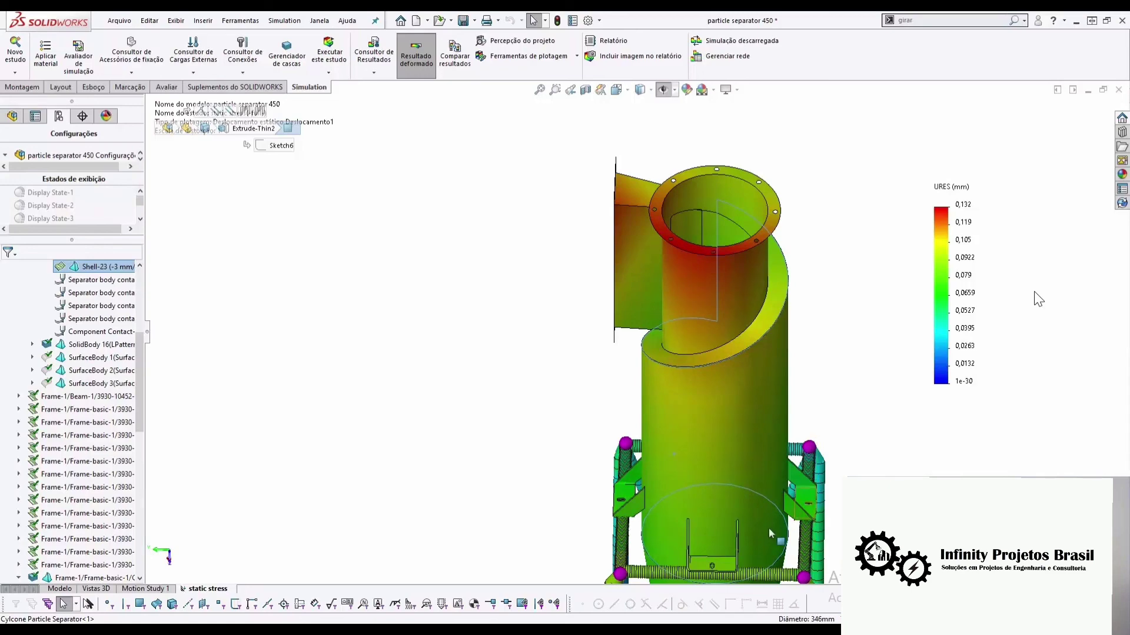
{"action": "scroll", "coordinate": [800, 506], "scroll_direction": "down", "scroll_amount": 2}
{"action": "scroll", "coordinate": [777, 471], "scroll_direction": "down", "scroll_amount": 3}
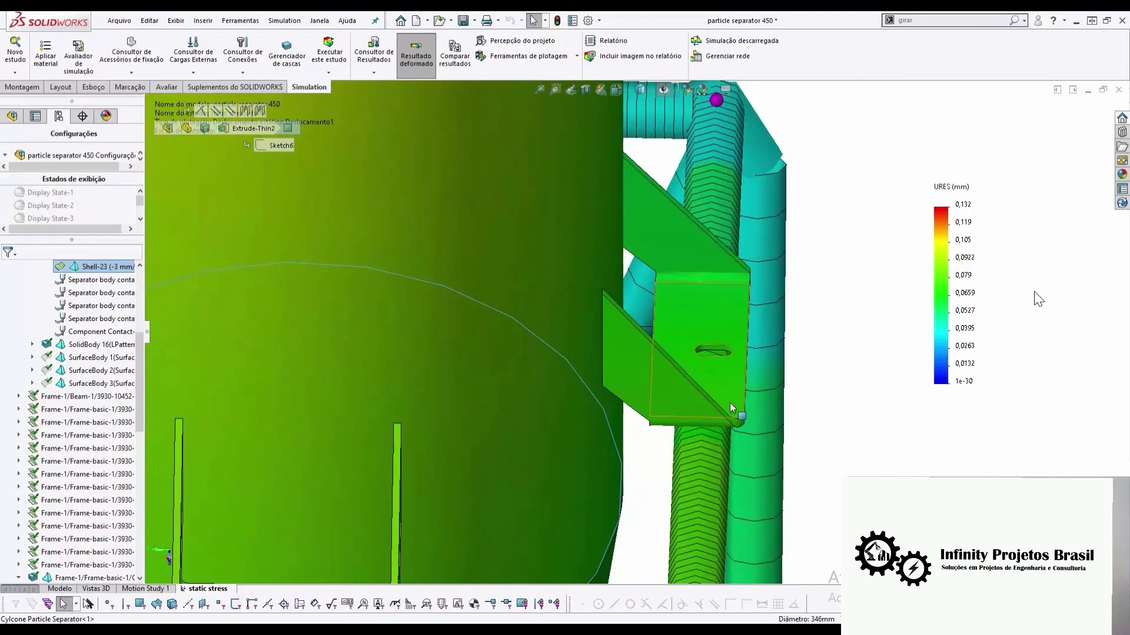
{"action": "key", "text": "ctrl+7"}
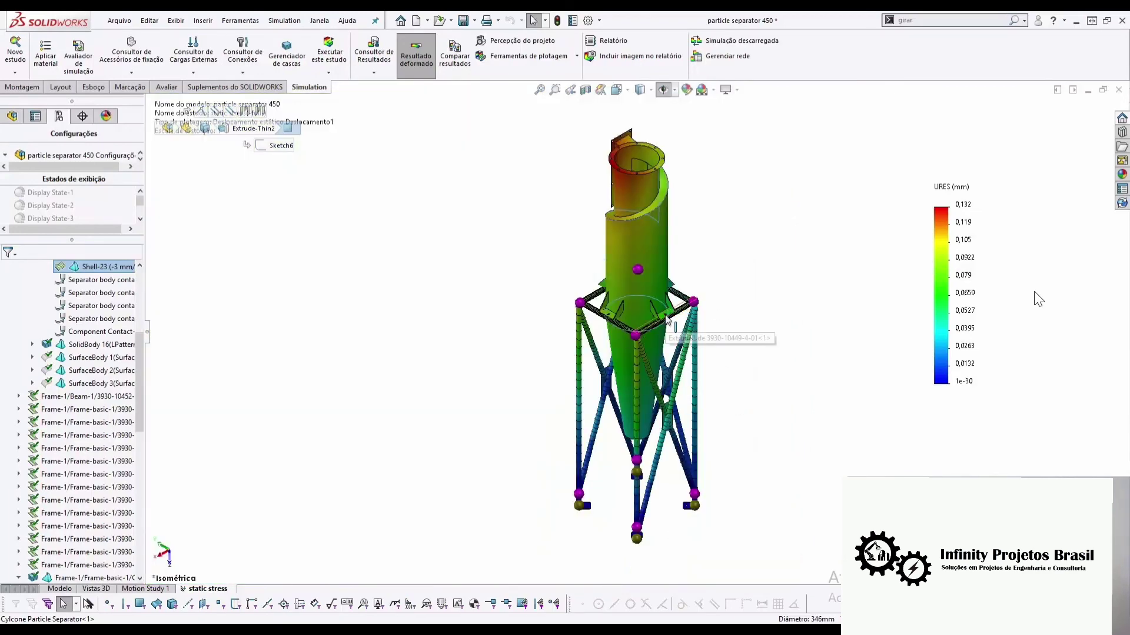